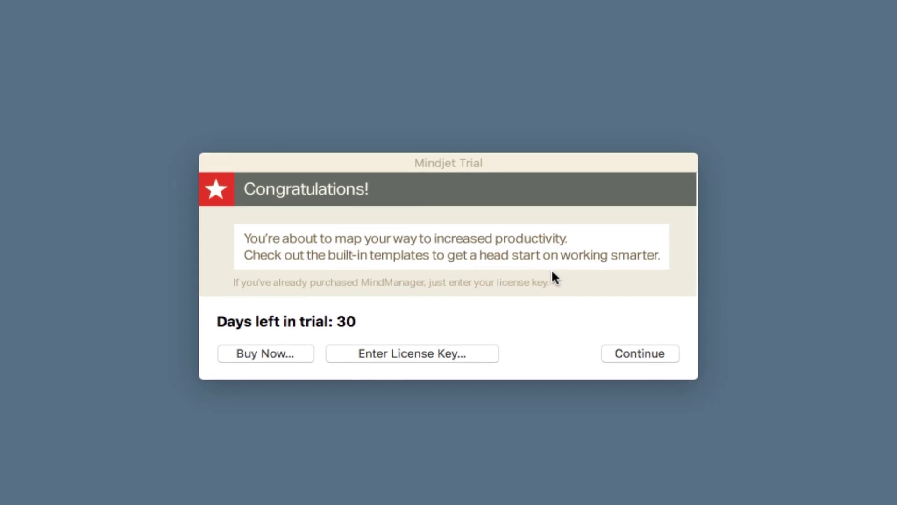
# - Continue with the MindManager trial and show all available map templates
pyautogui.click(626, 349)
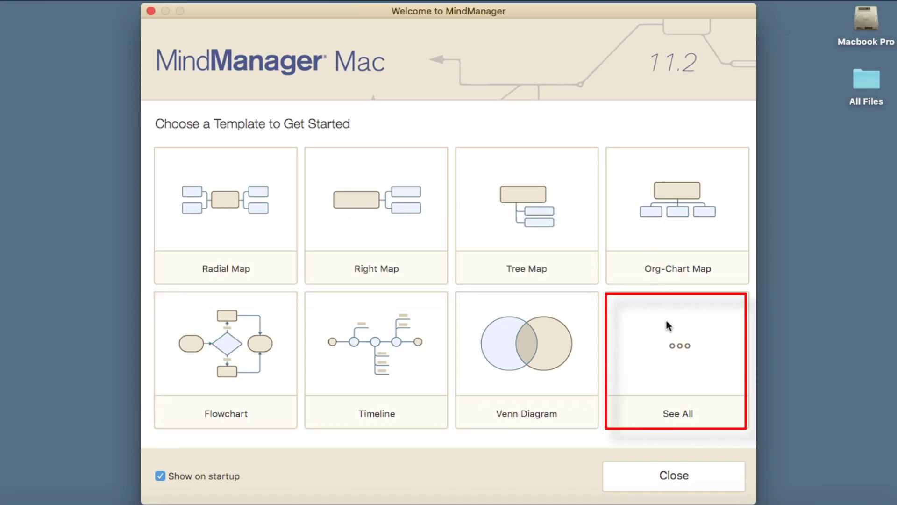
pyautogui.click(678, 345)
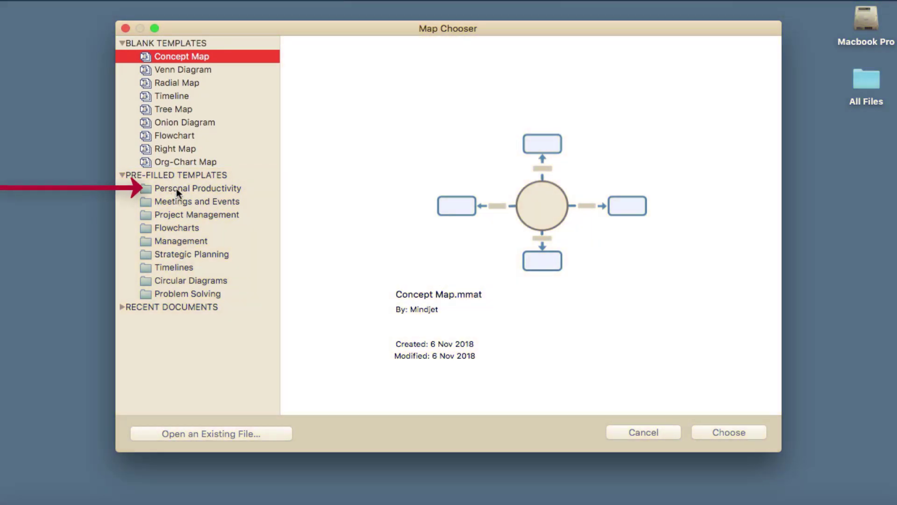
# - Review the pre-filled template categories from Personal Productivity to Flowcharts, and create a new map from the blank Radial Map template
pyautogui.click(176, 189)
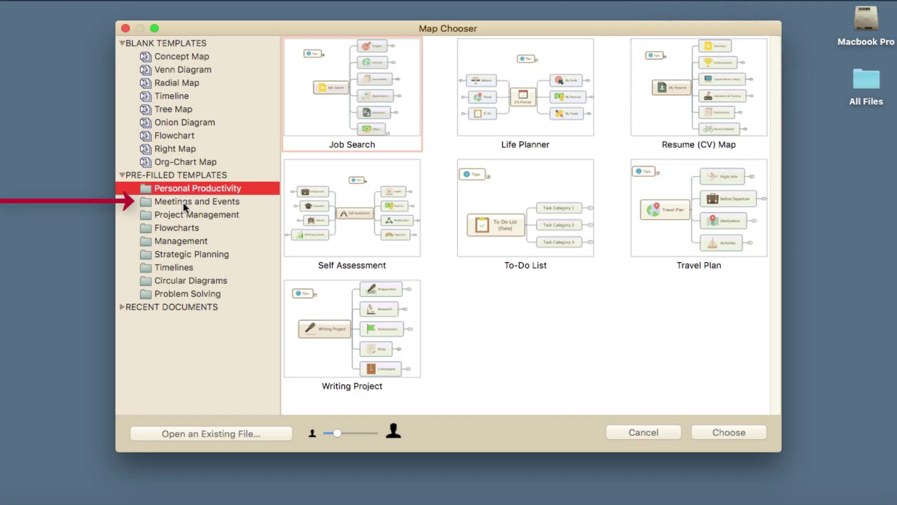
pyautogui.click(183, 203)
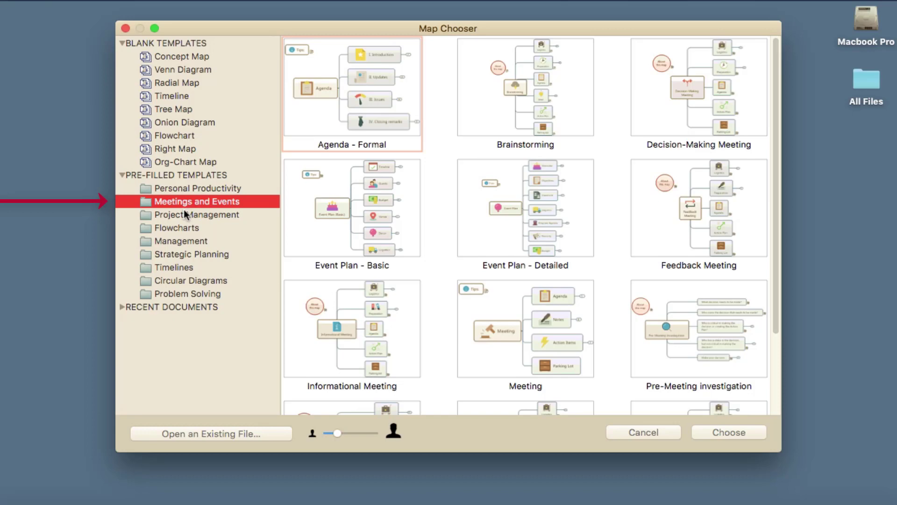
pyautogui.click(184, 209)
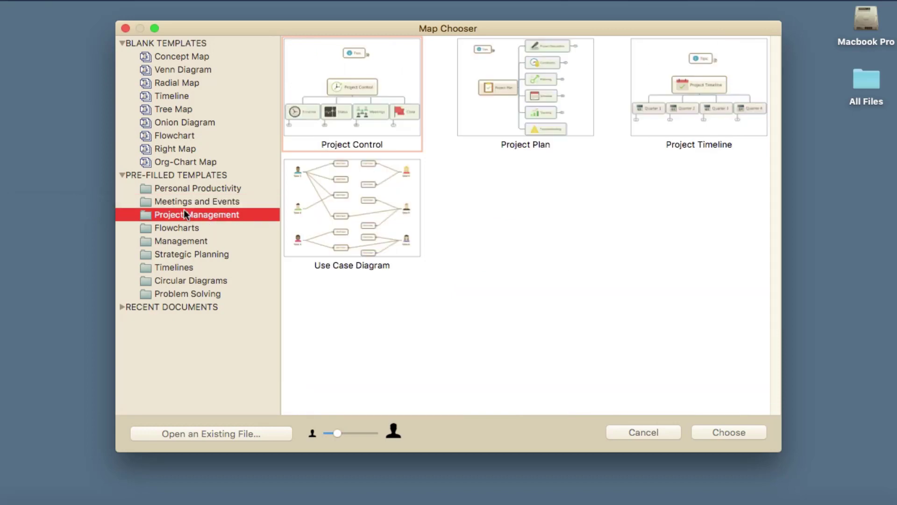
pyautogui.click(181, 228)
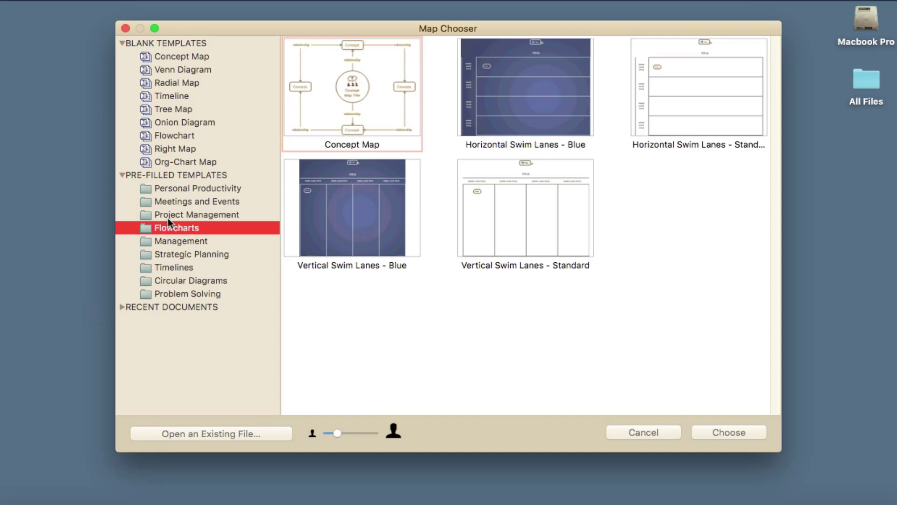
pyautogui.click(172, 84)
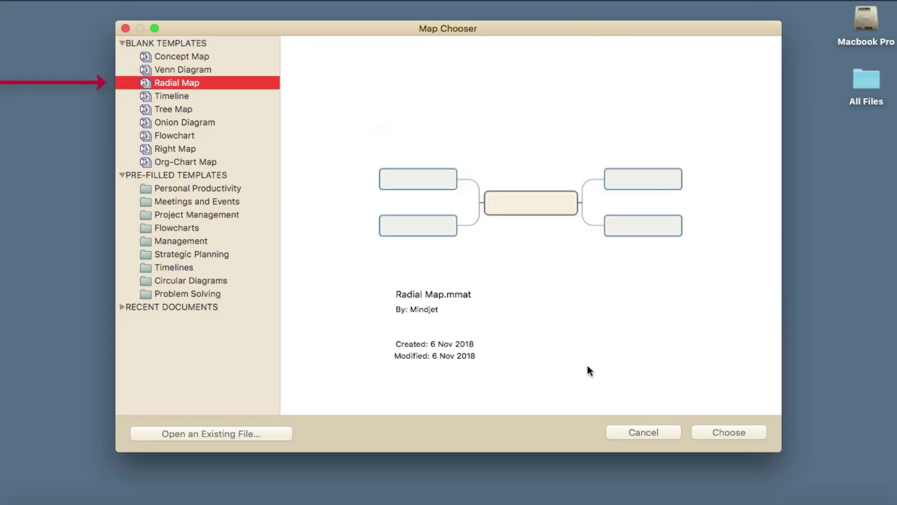
pyautogui.click(719, 432)
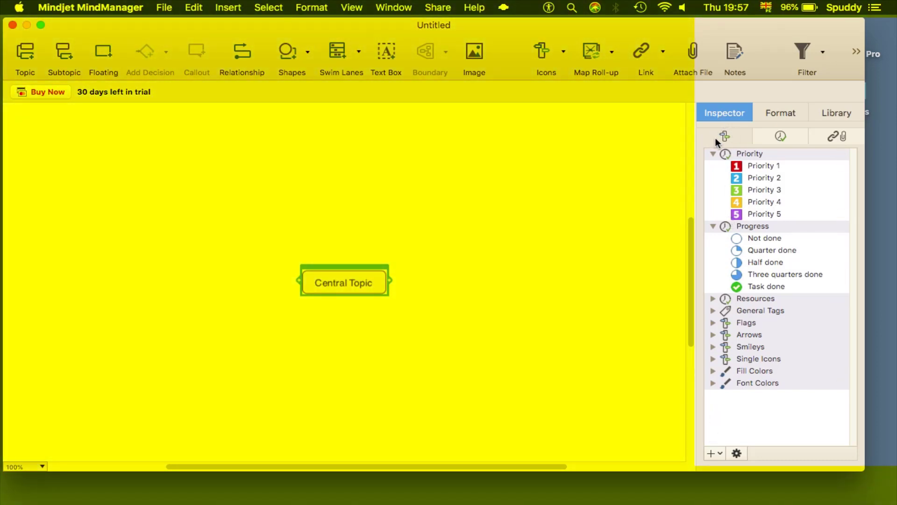
# - View the Format and Library task panes, hide the task panes, and enlarge the map window to full screen
pyautogui.click(766, 117)
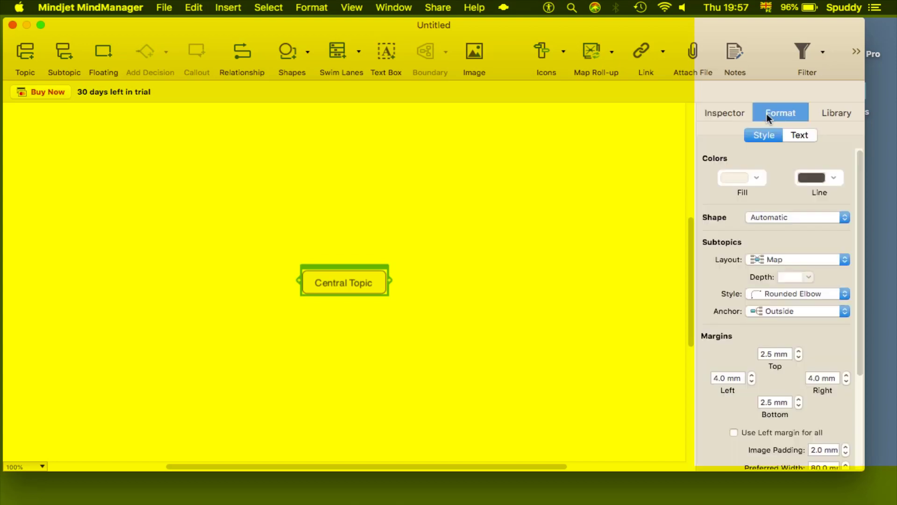
pyautogui.click(836, 111)
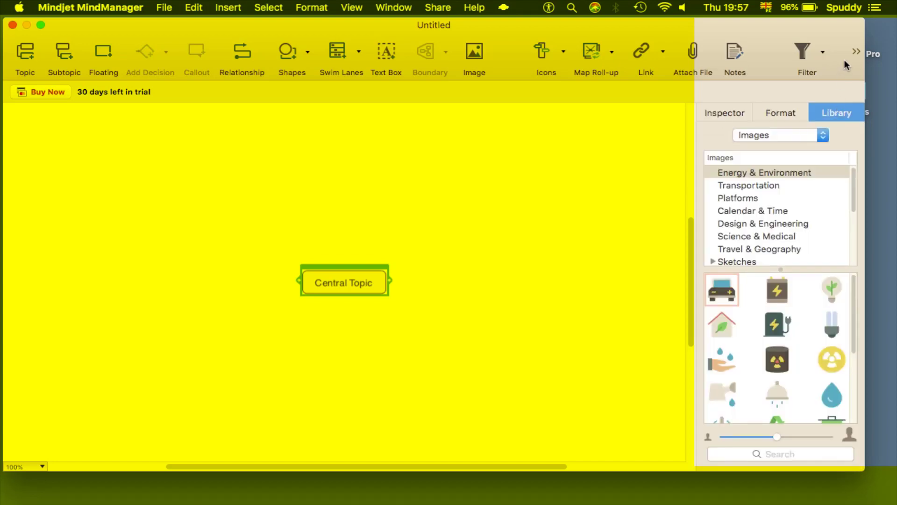
pyautogui.click(856, 52)
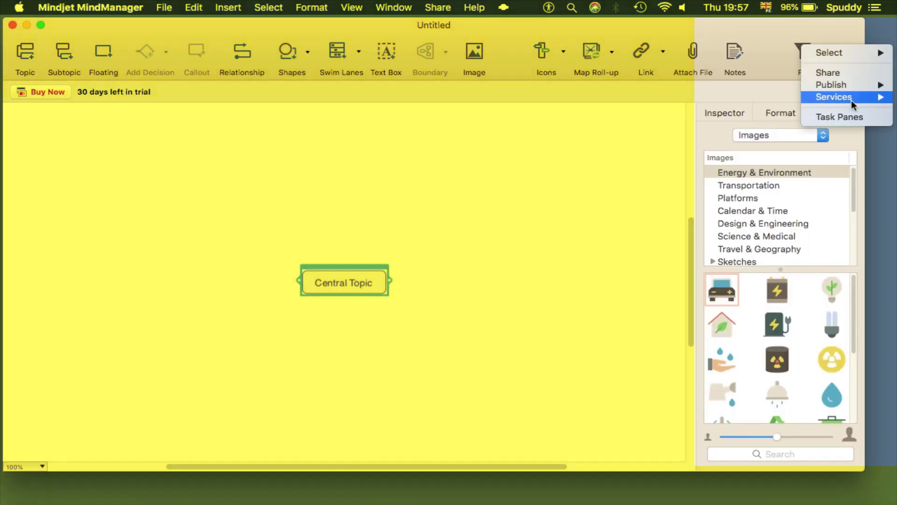
pyautogui.click(848, 118)
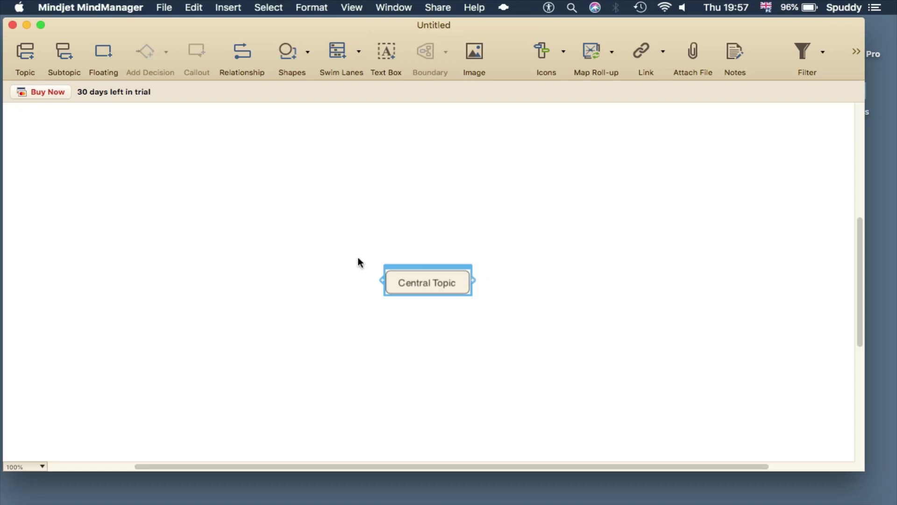
pyautogui.click(41, 26)
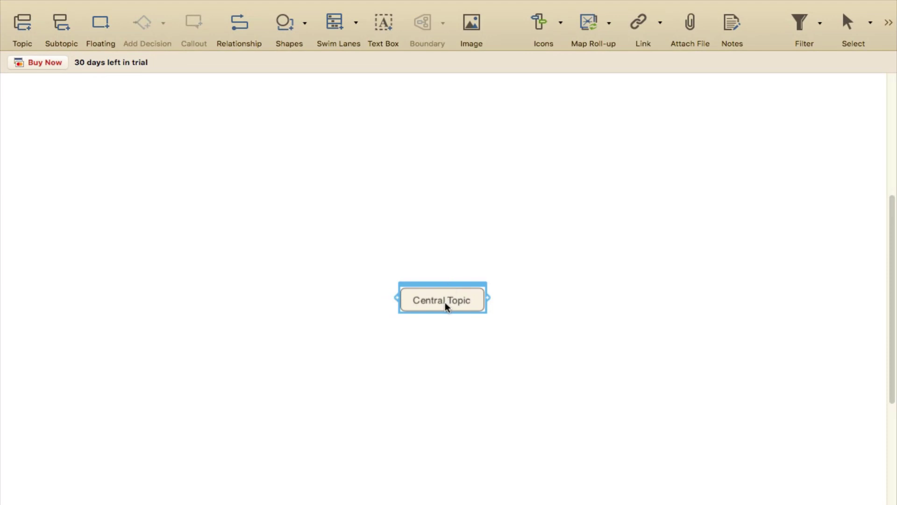
# - Replace the central topic's text with "south america"
pyautogui.doubleClick(445, 302)
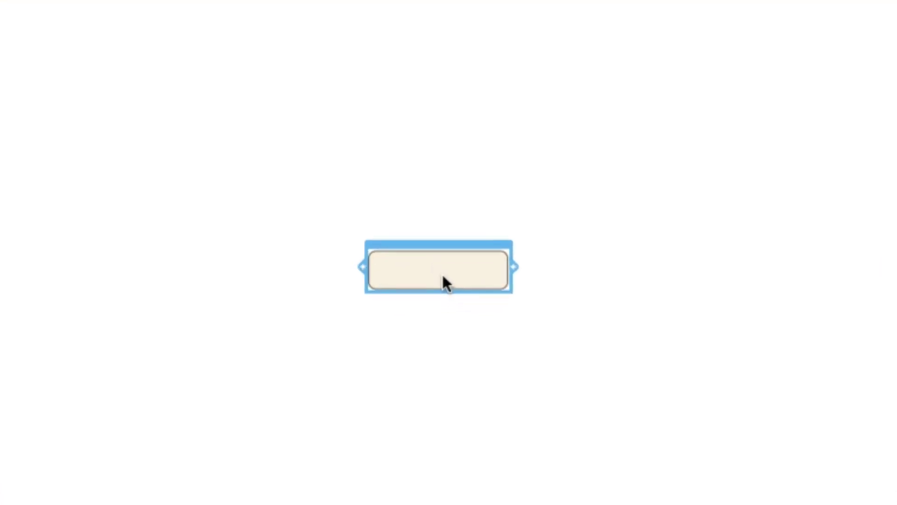
pyautogui.write('south america')
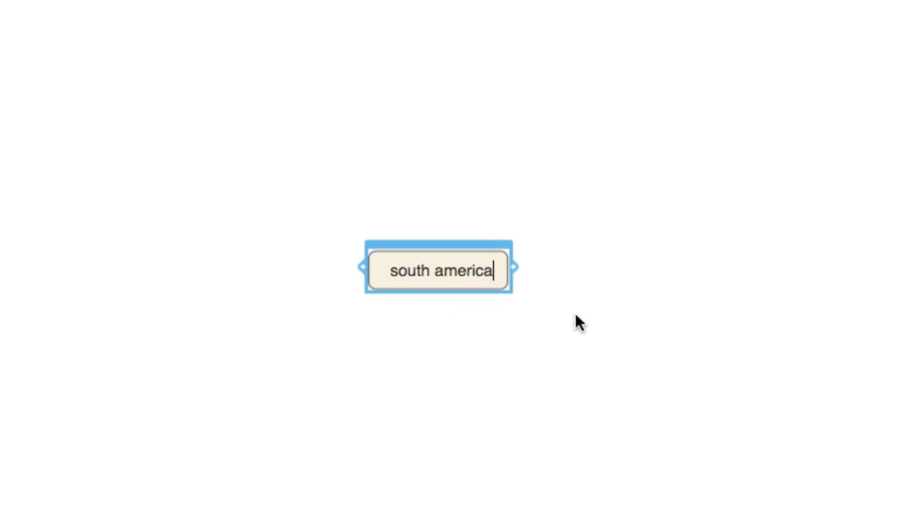
pyautogui.click(573, 246)
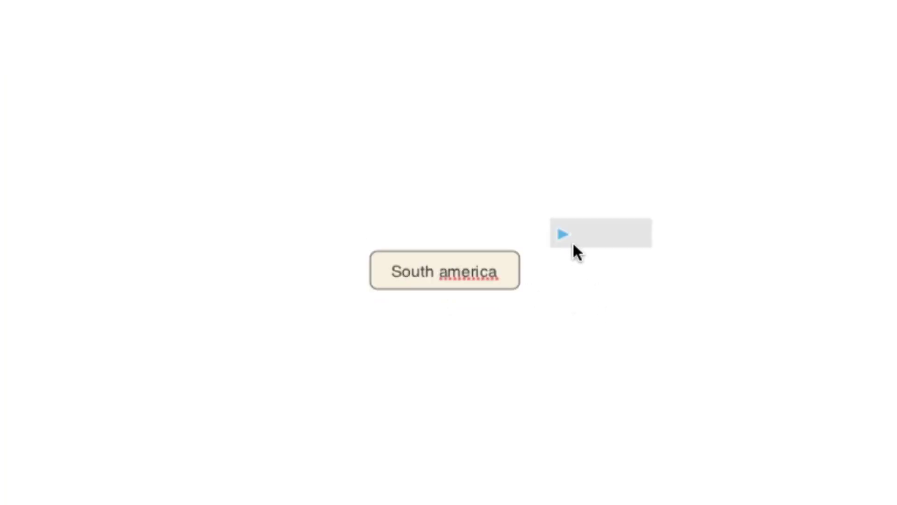
# - Correct the misspelled word "america" in the central topic to the suggested spelling "America"
pyautogui.click(472, 277)
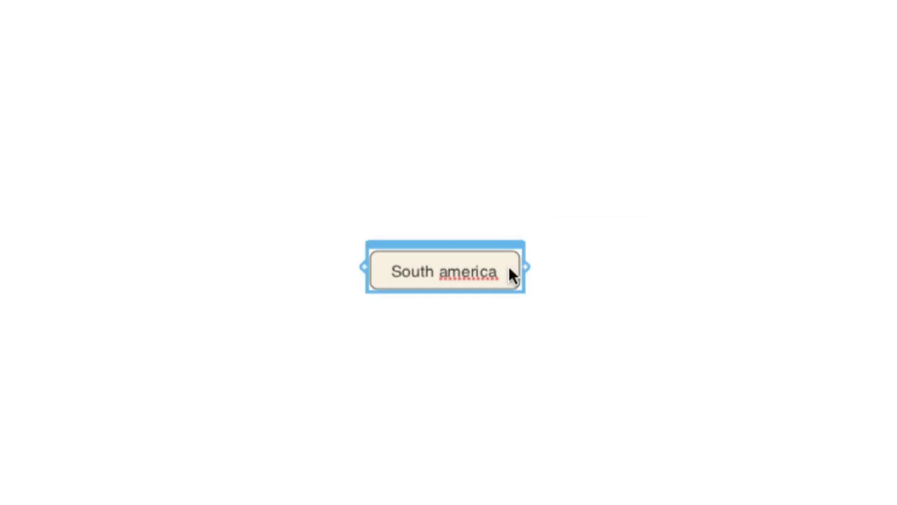
pyautogui.click(468, 277)
pyautogui.doubleClick(468, 275)
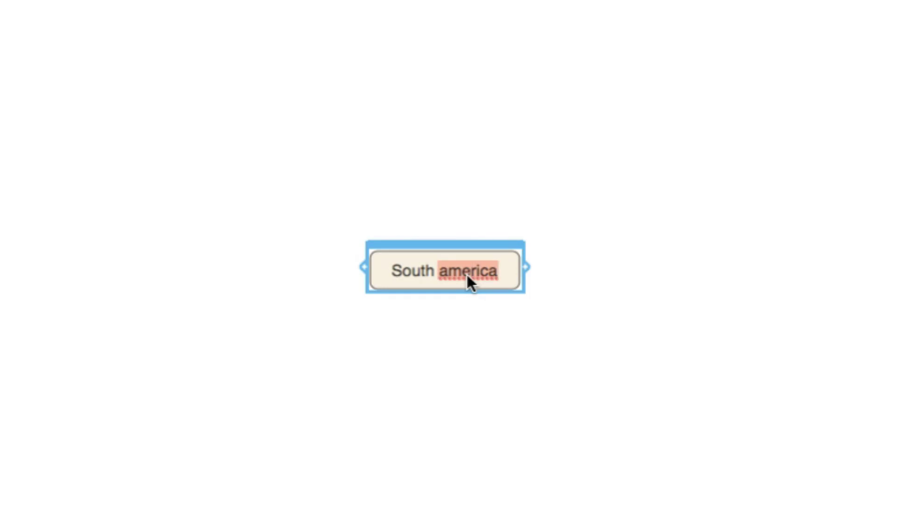
pyautogui.rightClick(467, 273)
pyautogui.click(493, 258)
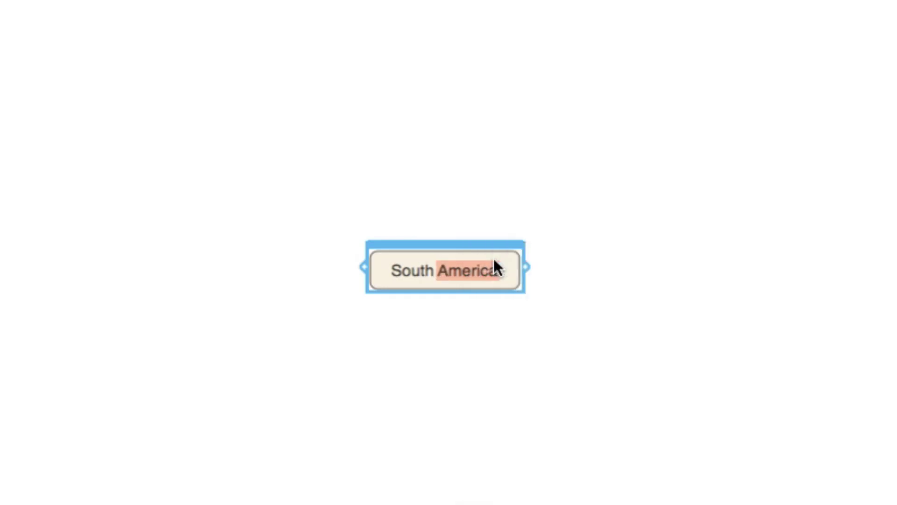
pyautogui.click(561, 292)
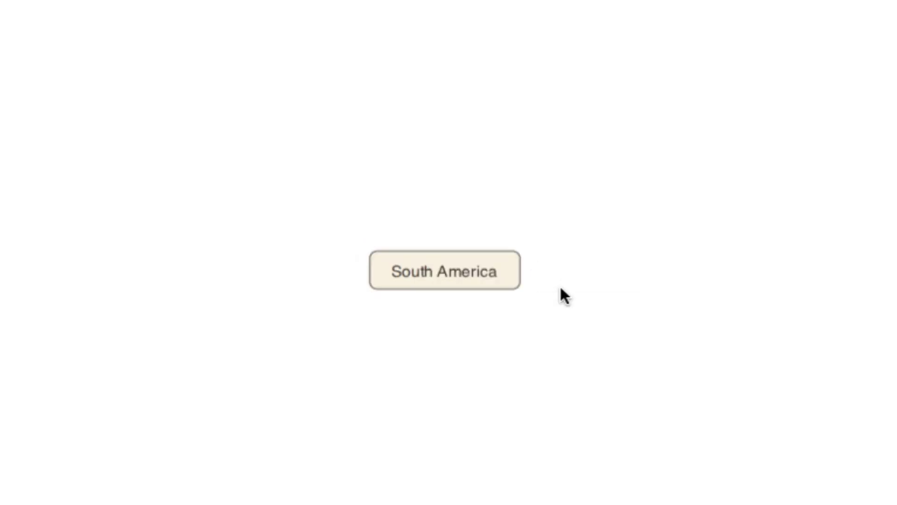
# - Add a main topic named "brazil" to the South America central topic
pyautogui.click(491, 268)
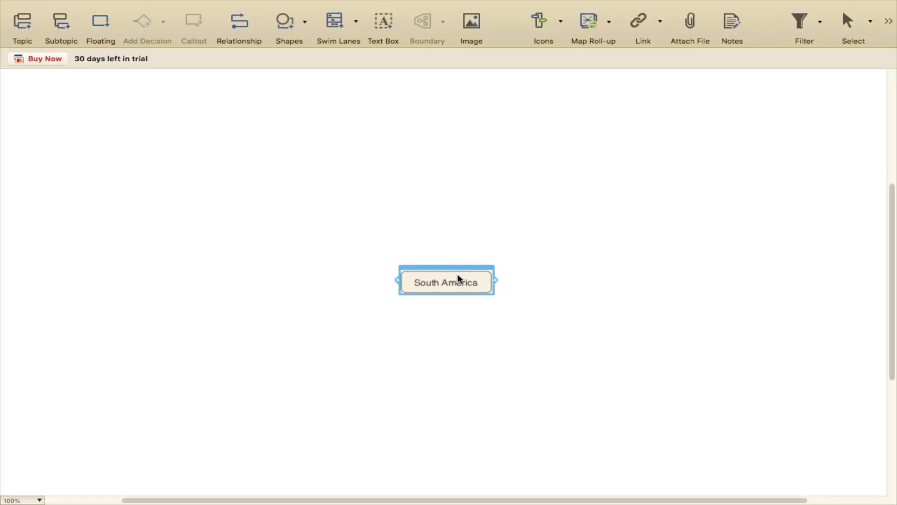
pyautogui.press('Return')
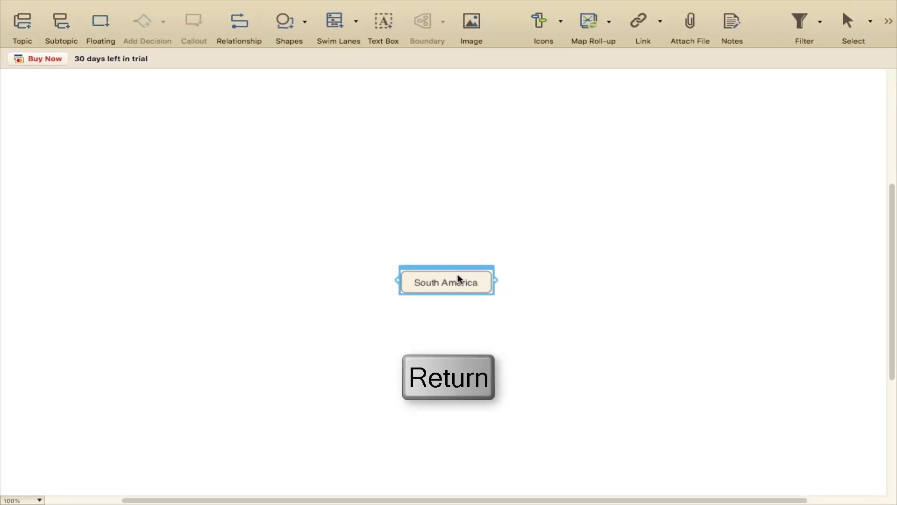
pyautogui.click(61, 21)
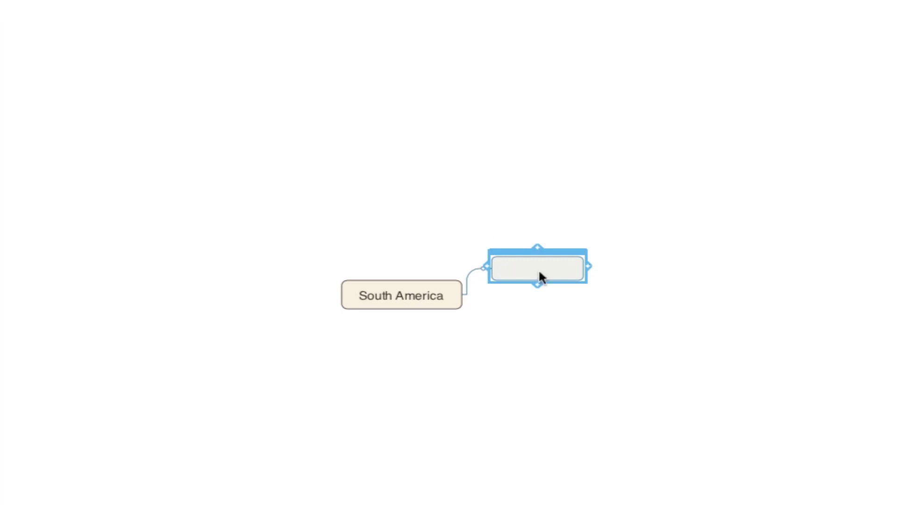
pyautogui.write('brazil')
pyautogui.click(632, 242)
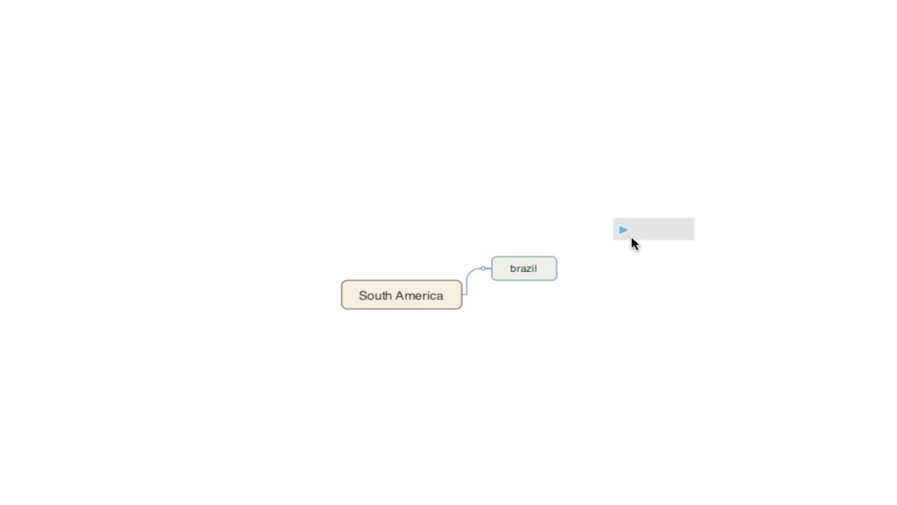
# - Add another main topic at the same level as brazil and delete it again
pyautogui.click(527, 273)
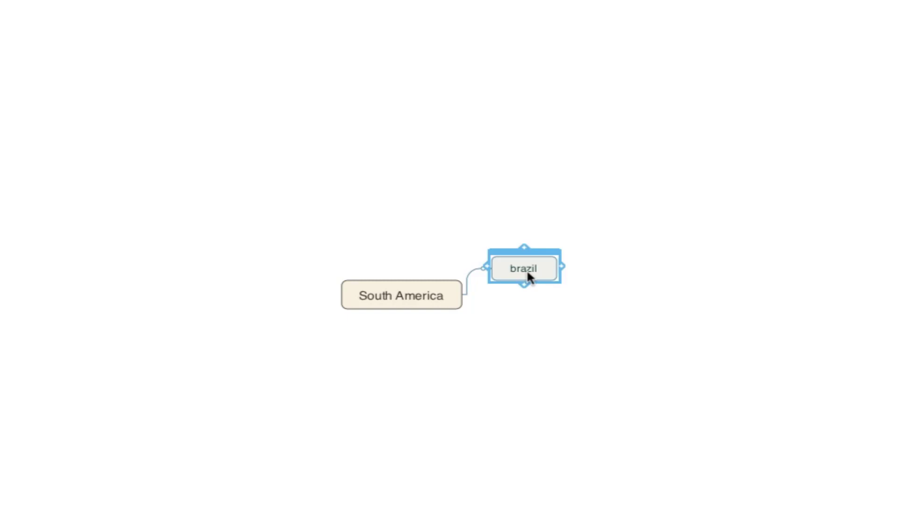
pyautogui.press('Return')
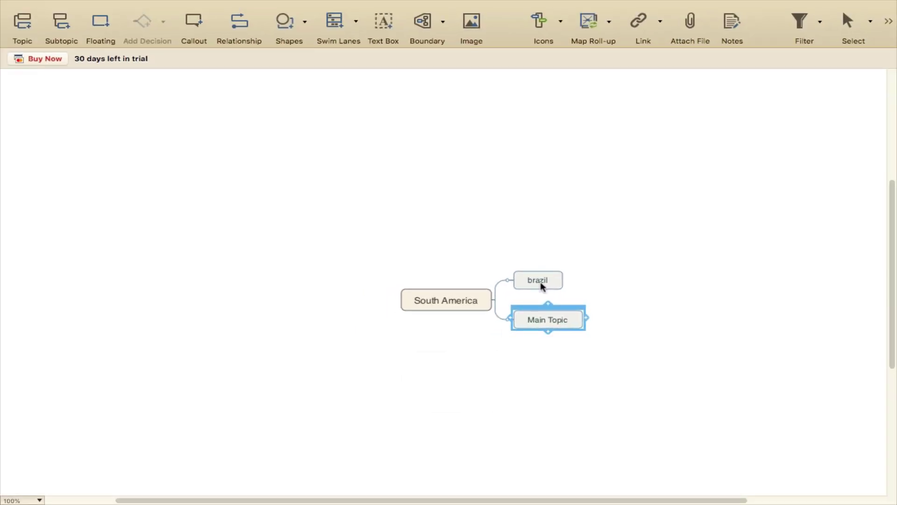
pyautogui.press('Delete')
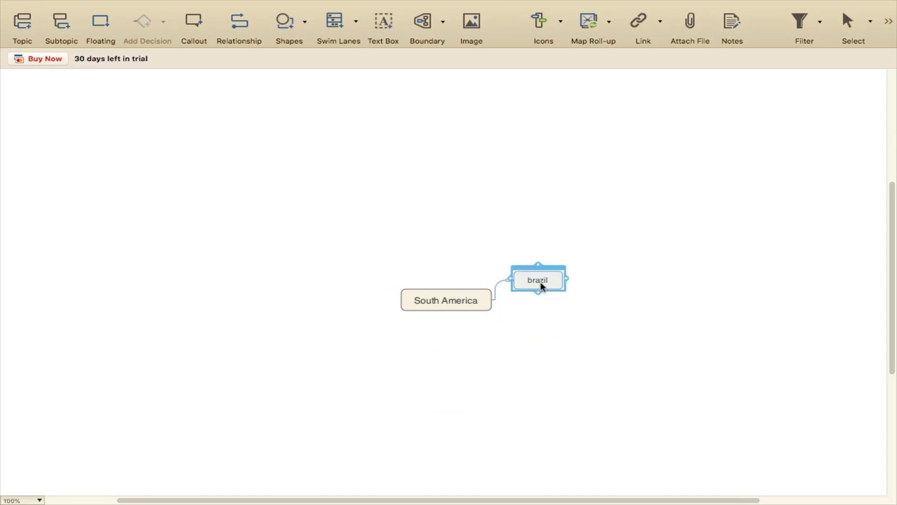
# - Add a subtopic named "population size" to the brazil topic
pyautogui.click(62, 27)
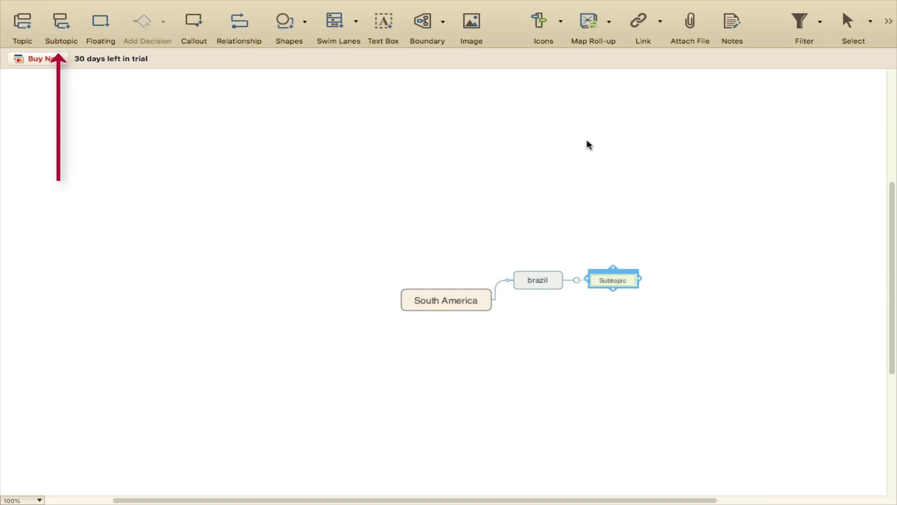
pyautogui.doubleClick(605, 280)
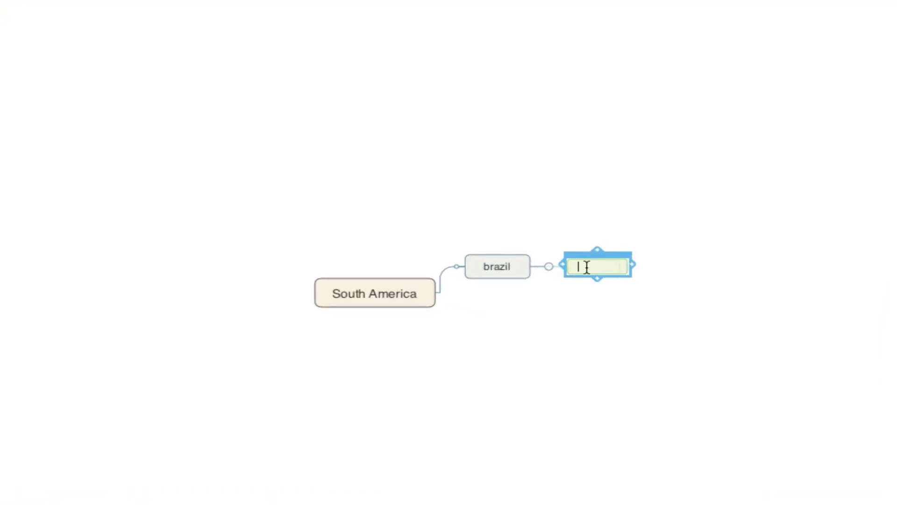
pyautogui.write('population size')
pyautogui.click(627, 321)
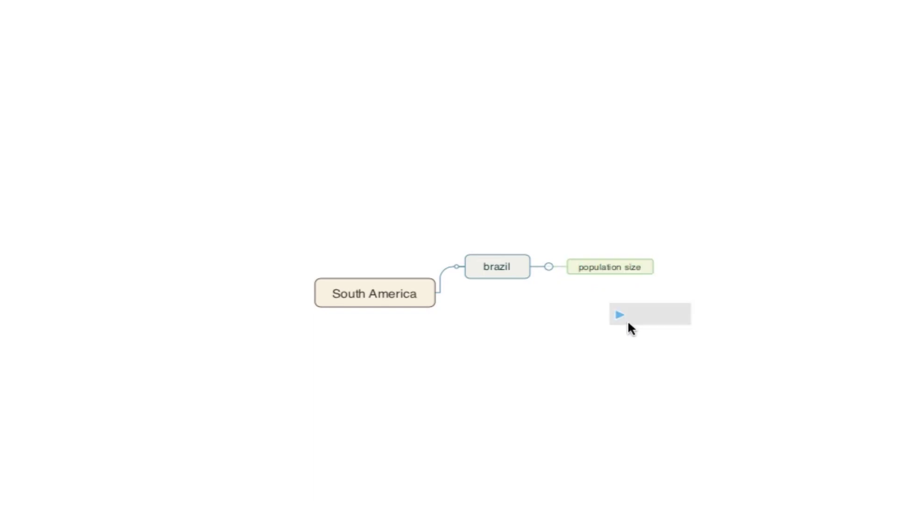
pyautogui.click(602, 272)
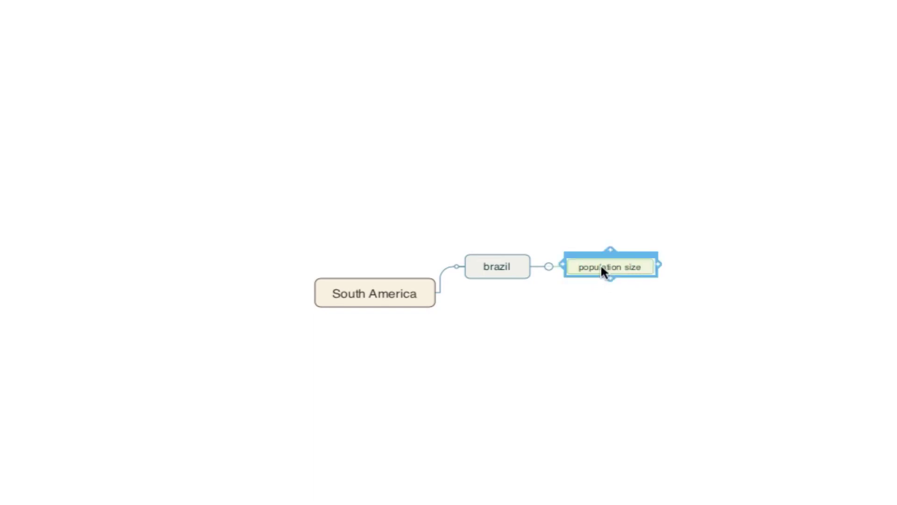
# - Add a second subtopic named "Land size" to the brazil topic
pyautogui.click(501, 266)
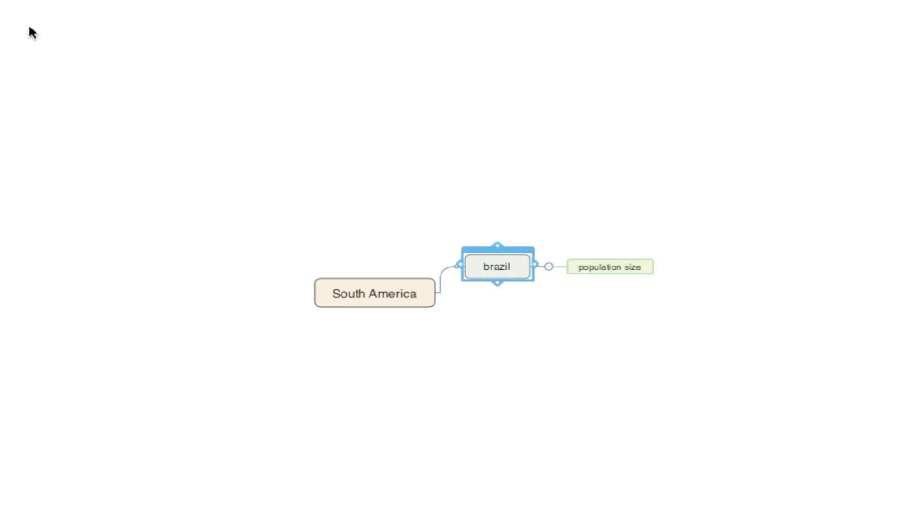
pyautogui.press('Tab')
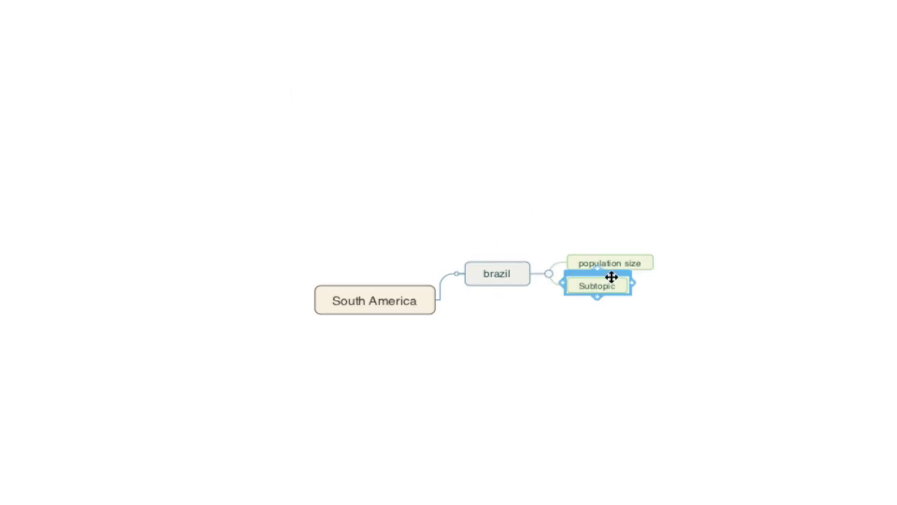
pyautogui.write('Land size')
pyautogui.click(753, 297)
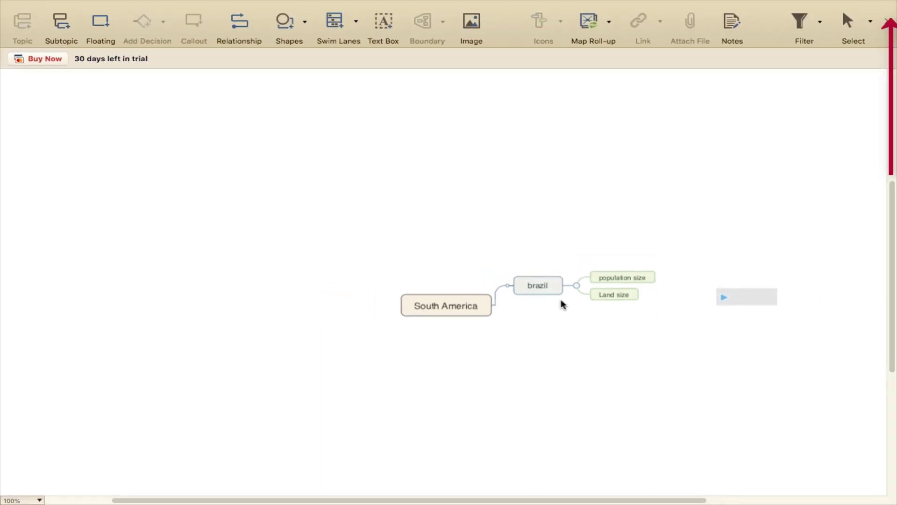
# - Show the task panes and bring up the Inspector with its marker groups
pyautogui.click(887, 22)
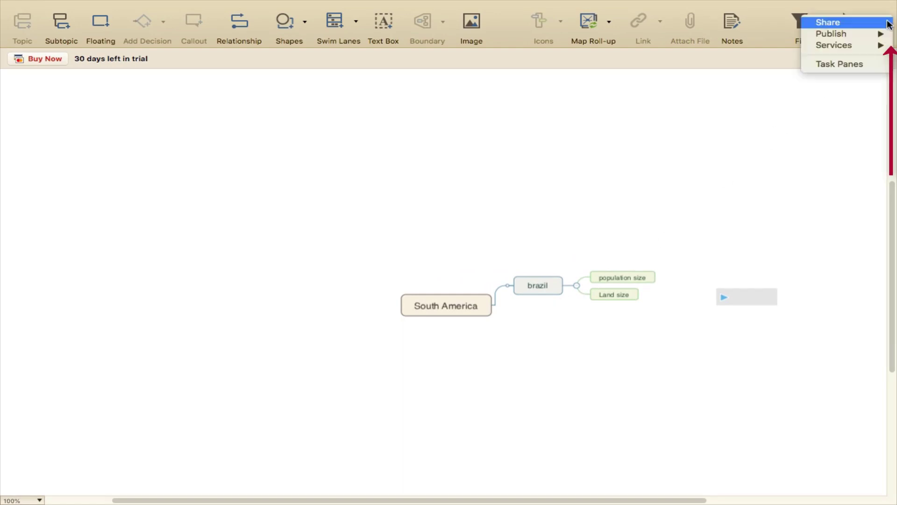
pyautogui.click(859, 64)
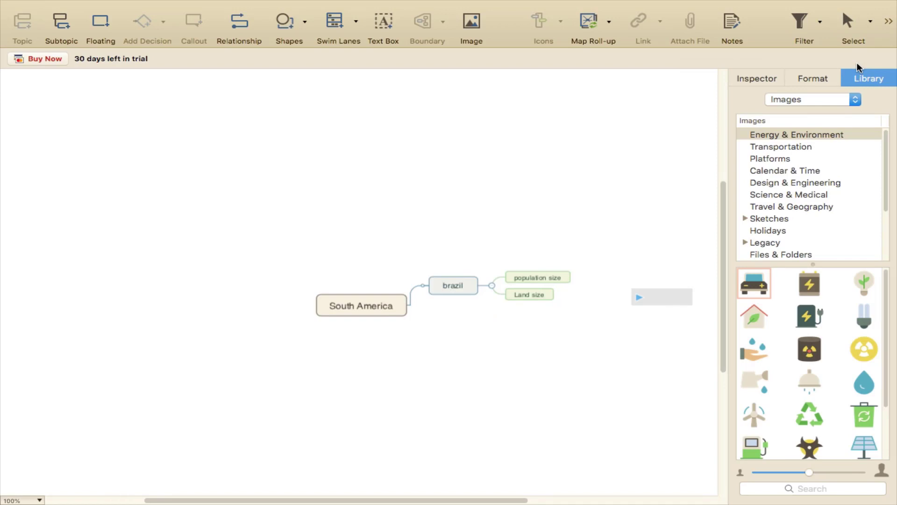
pyautogui.click(764, 81)
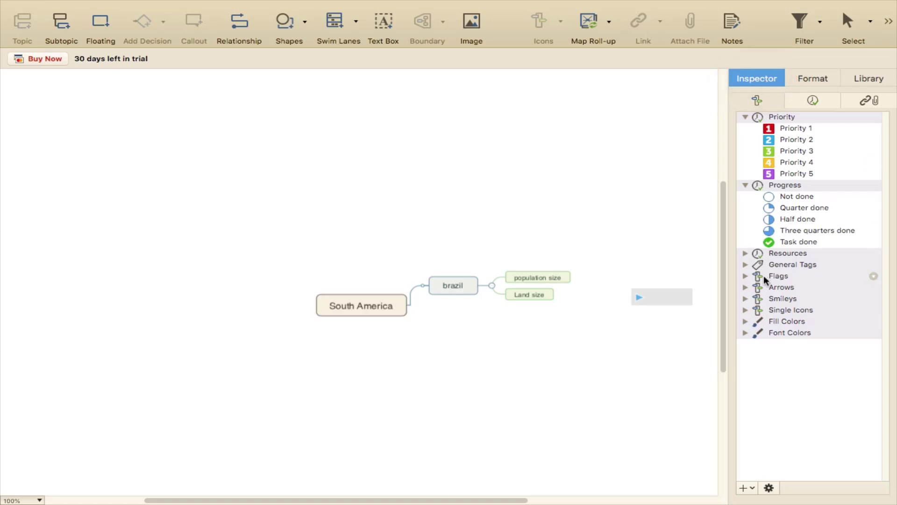
# - Add the green Yes flag to the population size subtopic and remove it again
pyautogui.click(745, 276)
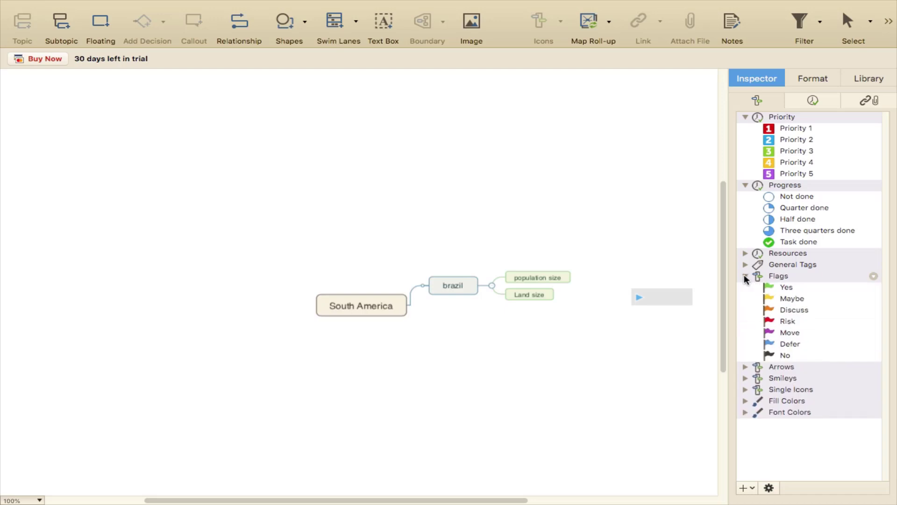
pyautogui.click(531, 280)
pyautogui.click(779, 288)
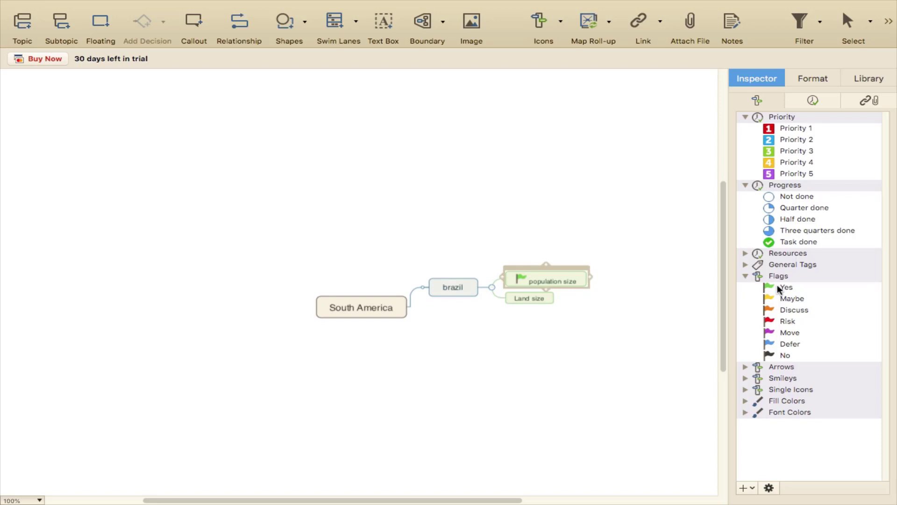
pyautogui.click(779, 289)
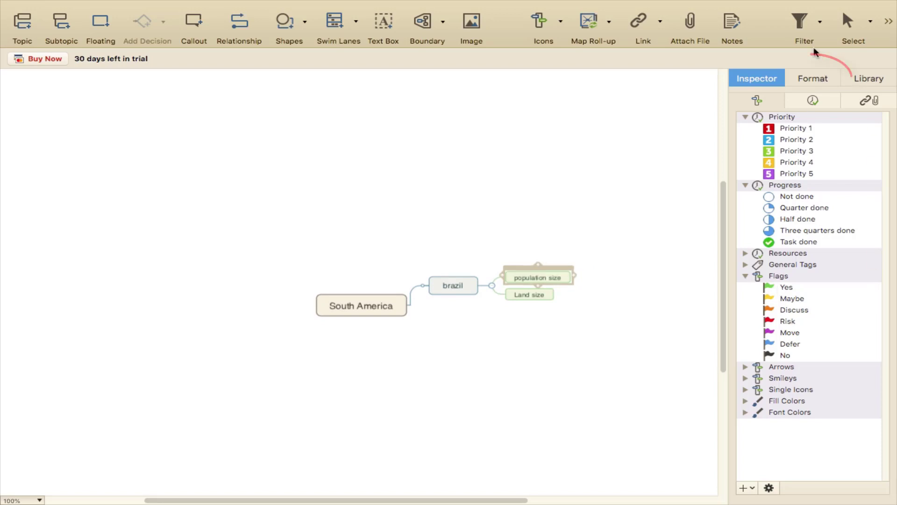
# - Give the South America central topic an Oval shape and an orange fill
pyautogui.click(816, 78)
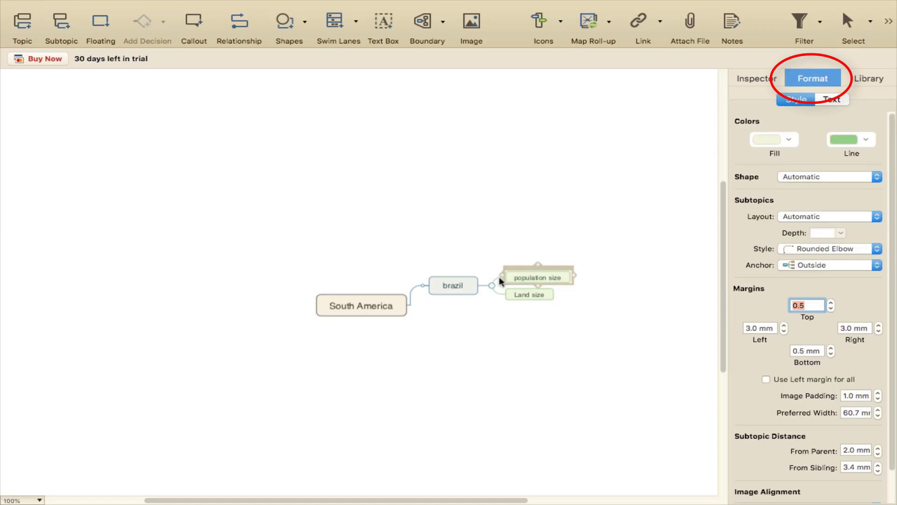
pyautogui.click(363, 307)
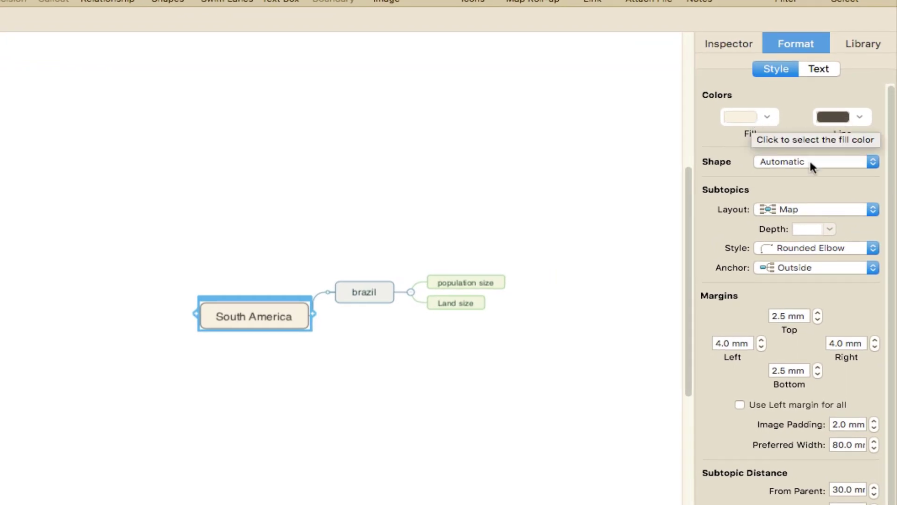
pyautogui.click(872, 162)
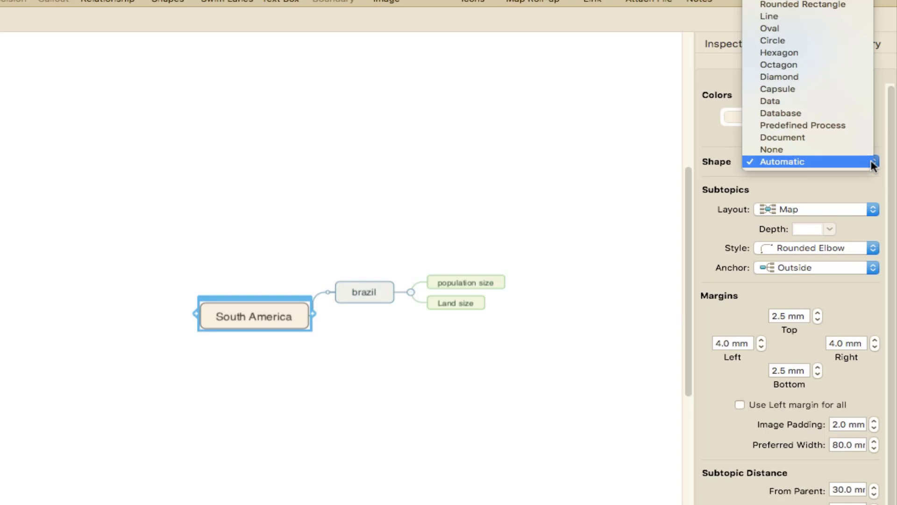
pyautogui.click(795, 30)
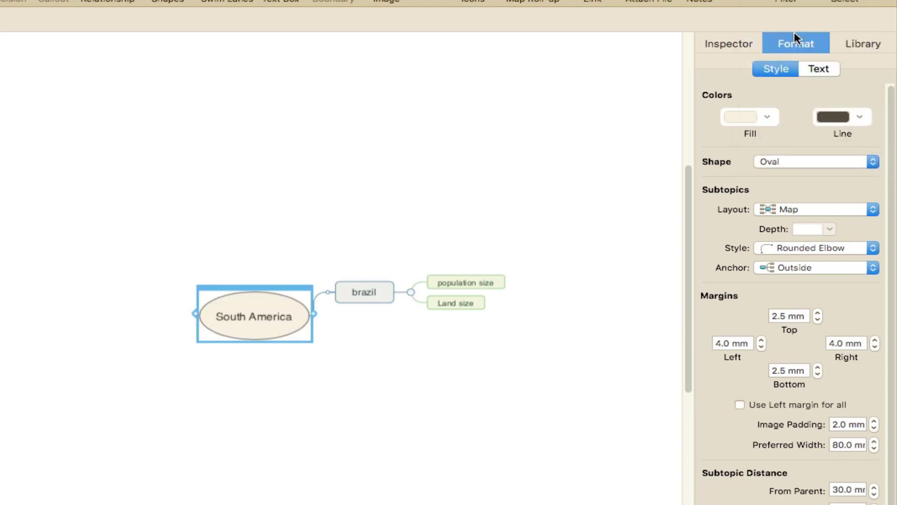
pyautogui.click(767, 117)
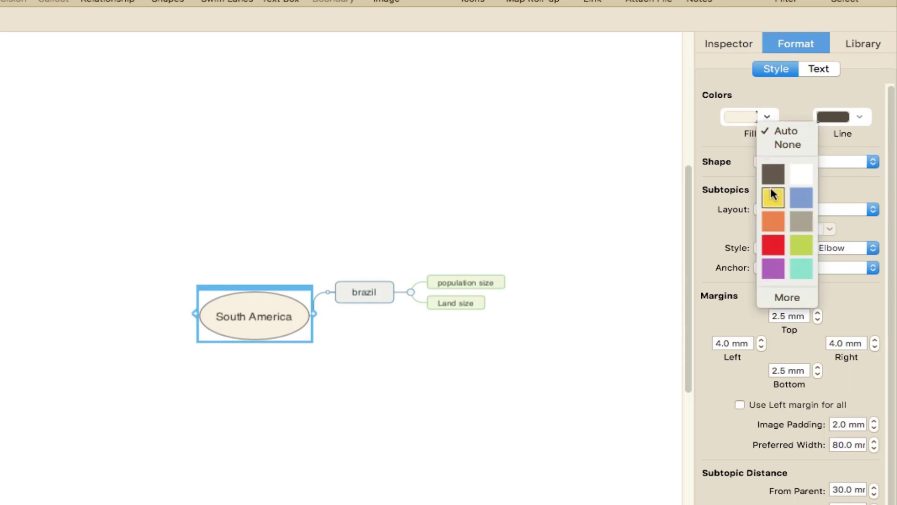
pyautogui.click(774, 226)
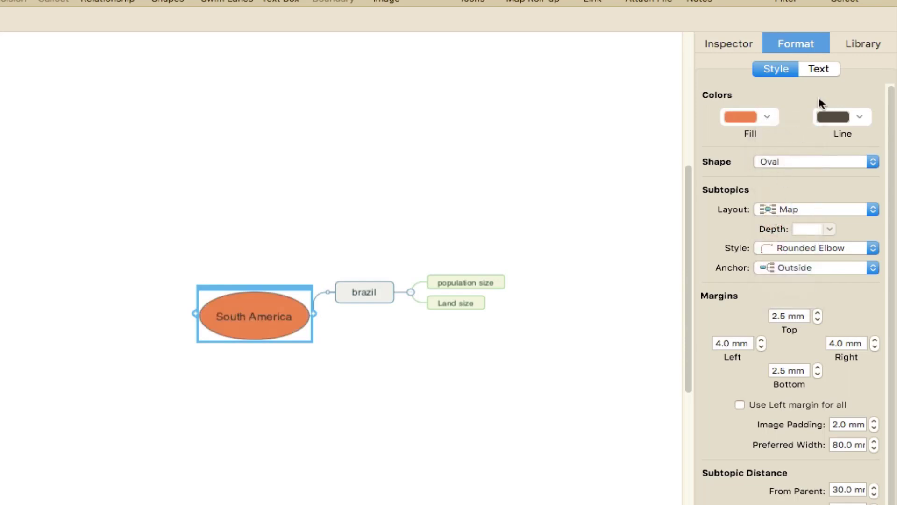
# - Try purple for the South America topic's text and set the text color to dark brown instead
pyautogui.click(824, 69)
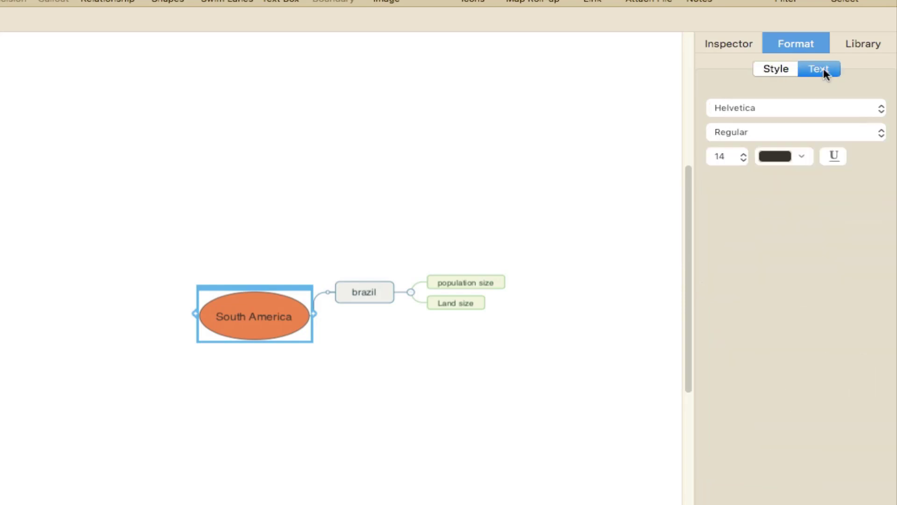
pyautogui.click(805, 160)
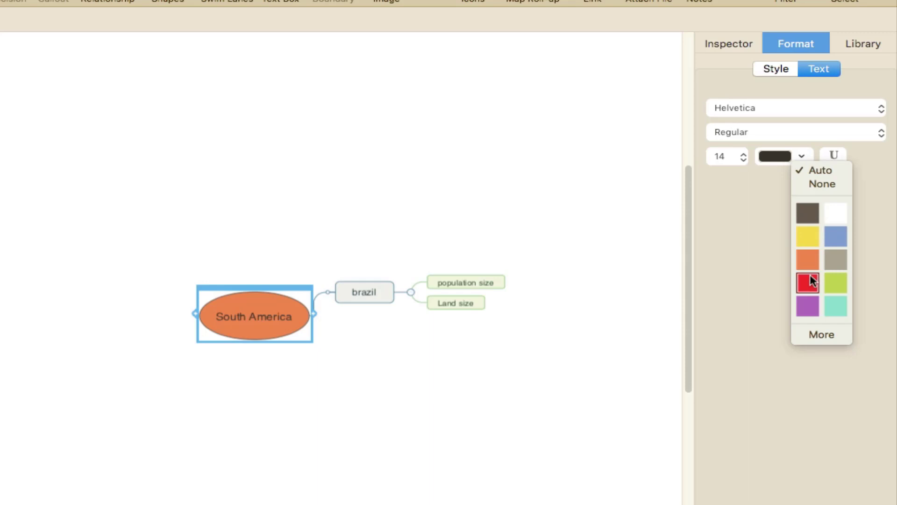
pyautogui.click(807, 307)
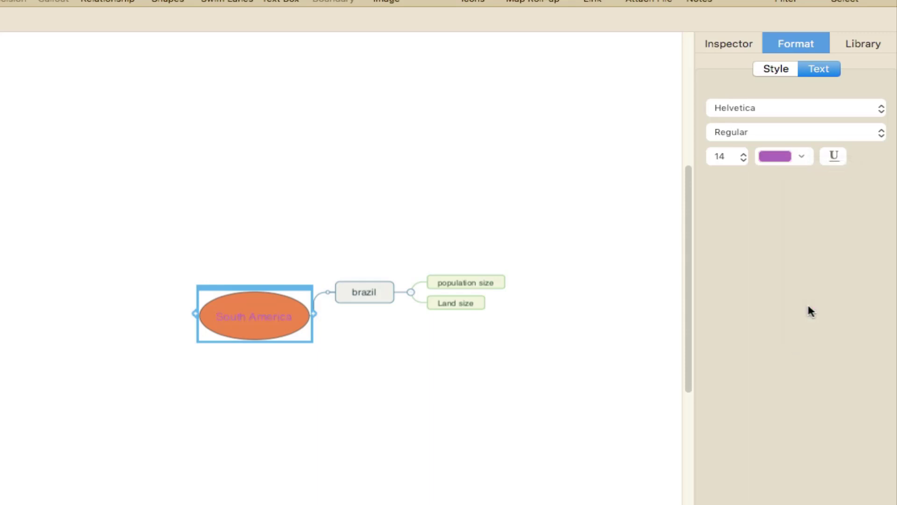
pyautogui.click(800, 157)
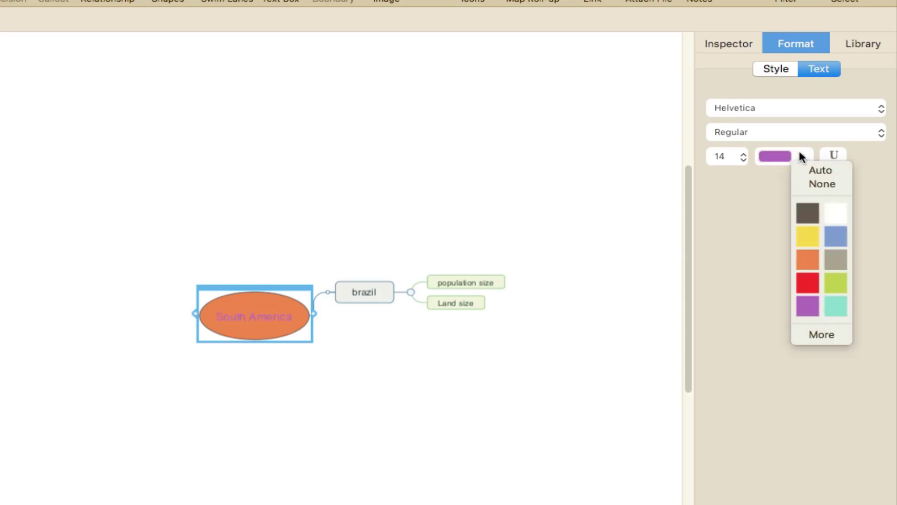
pyautogui.click(807, 211)
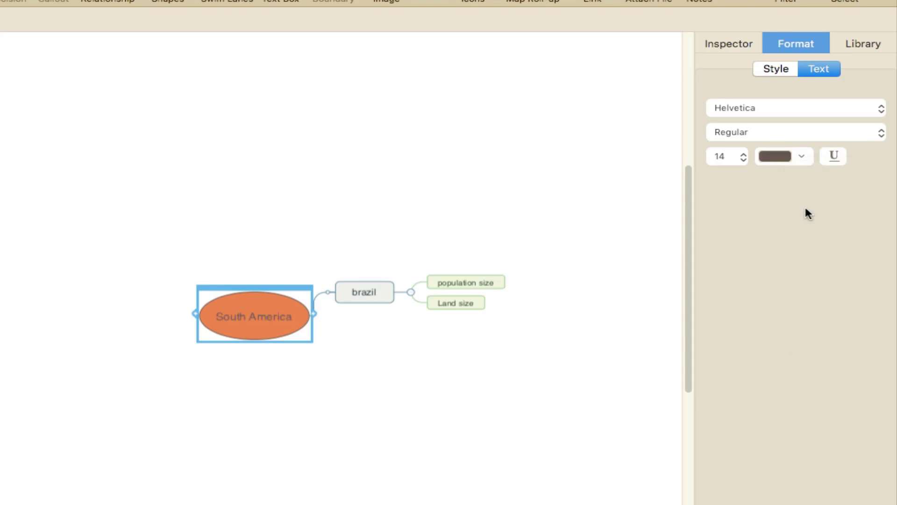
# - Examine the subtopic layout options available for the South America topic without changing the layout
pyautogui.click(776, 70)
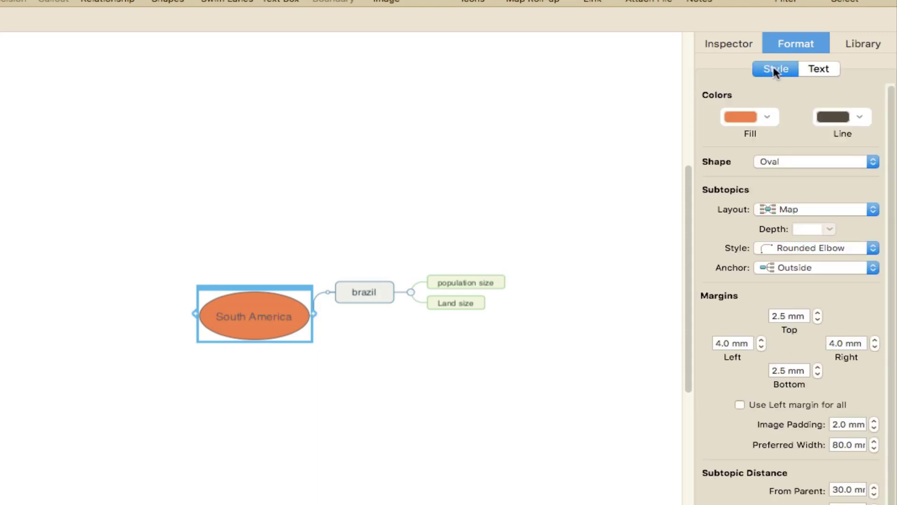
pyautogui.click(793, 209)
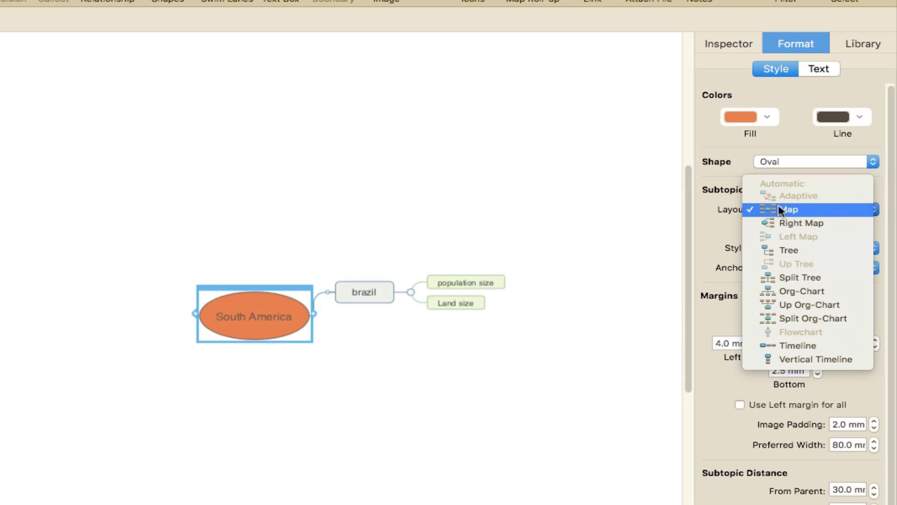
pyautogui.click(784, 143)
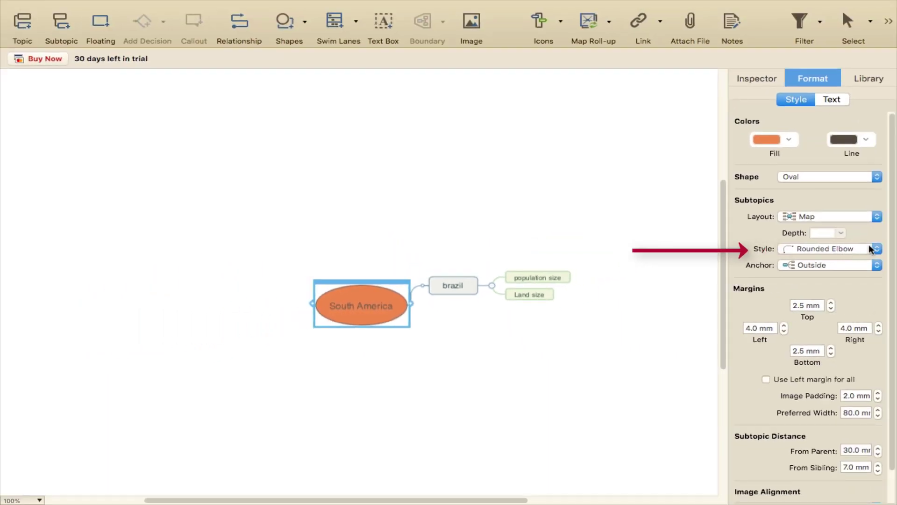
# - Try the Elbow style for South America's subtopic connecting lines and set it to Straight instead
pyautogui.click(871, 248)
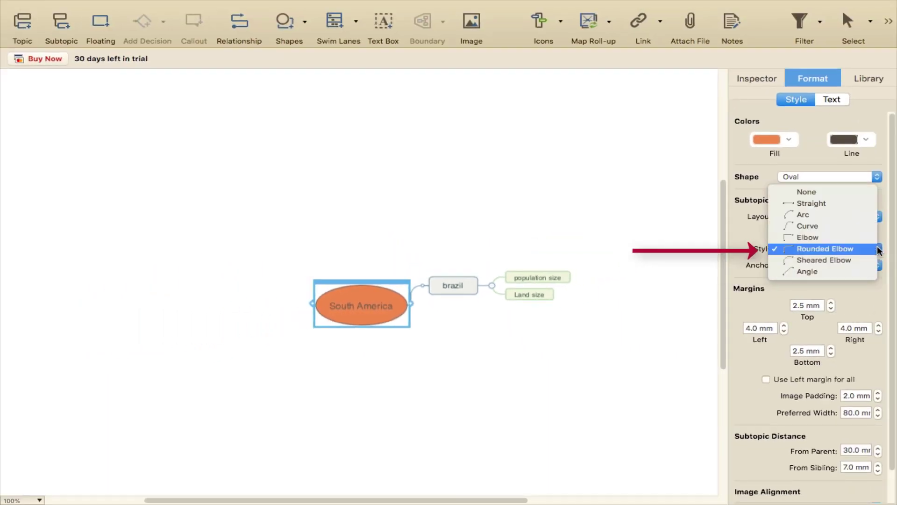
pyautogui.click(820, 230)
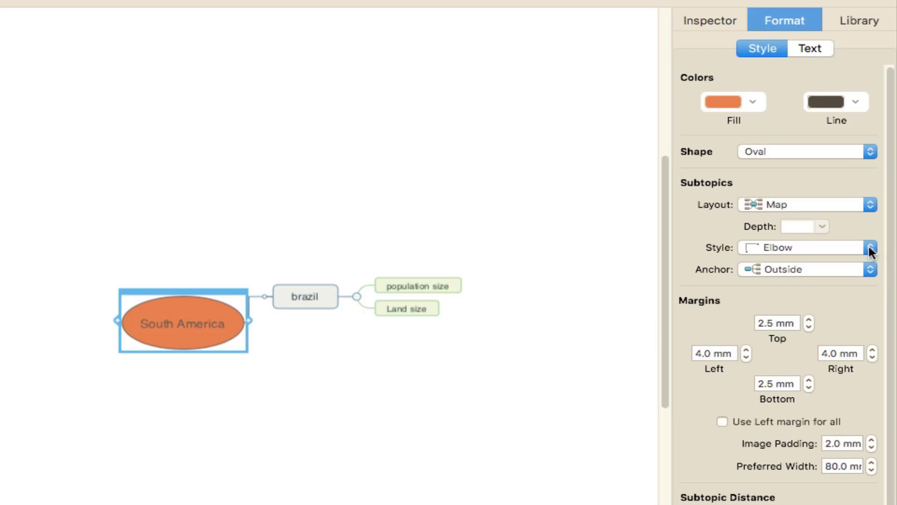
pyautogui.click(870, 248)
pyautogui.click(828, 201)
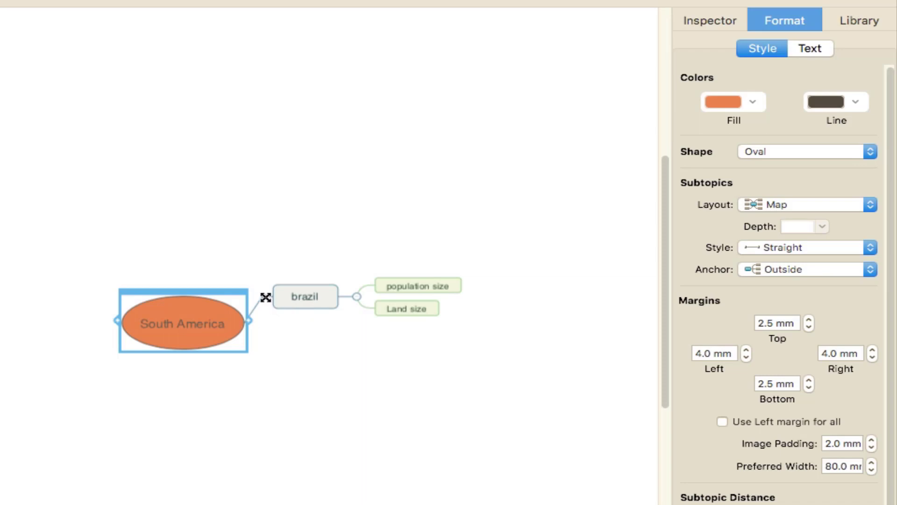
# - Move the brazil topic below the South America topic and undo the move
pyautogui.moveTo(265, 298); pyautogui.dragTo(284, 414)
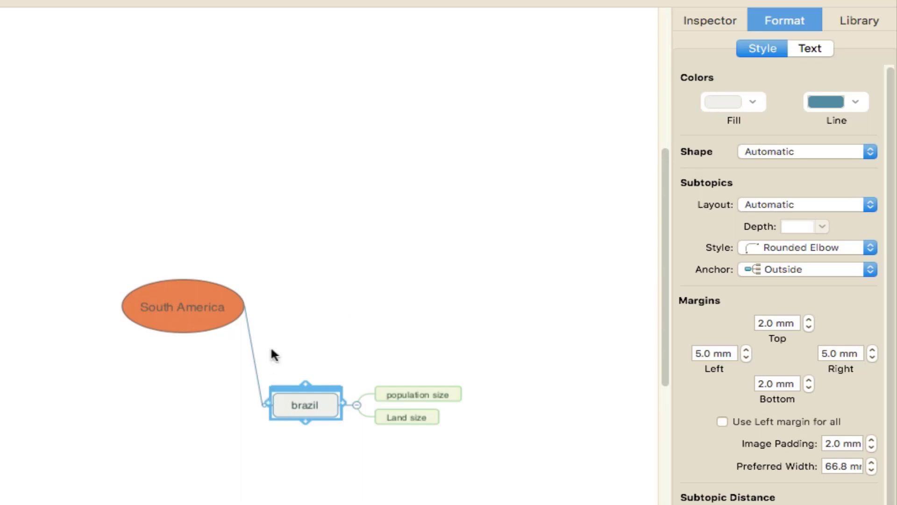
pyautogui.click(254, 352)
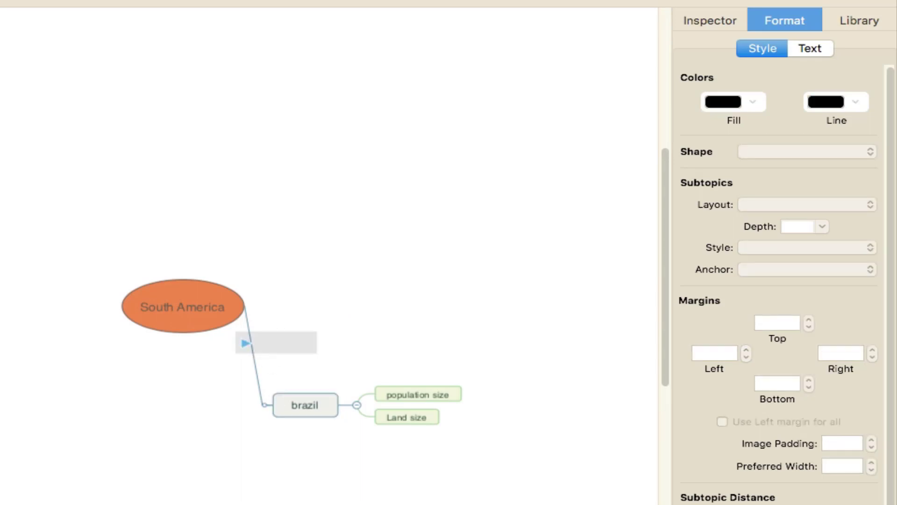
pyautogui.click(1, 0)
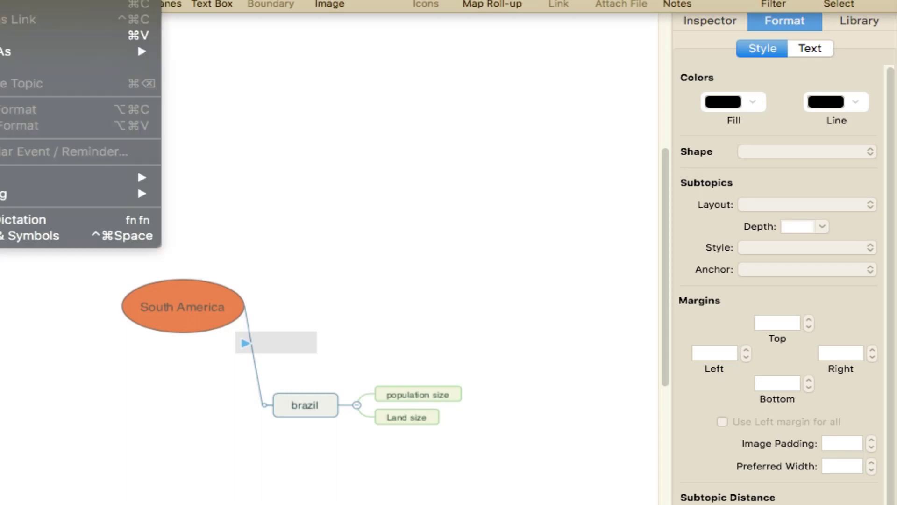
pyautogui.click(18, 0)
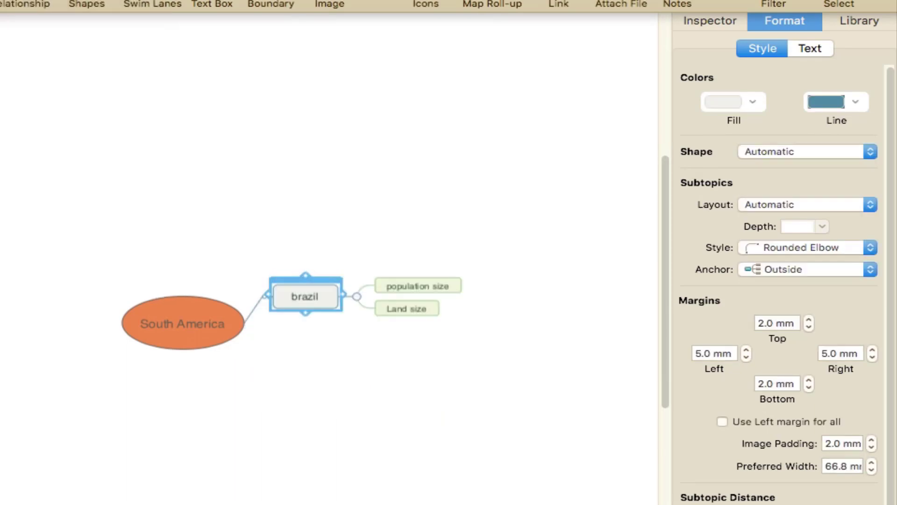
# - Raise the brazil topic's top margin to 2.1 mm and set it back to 2.0 mm
pyautogui.click(809, 321)
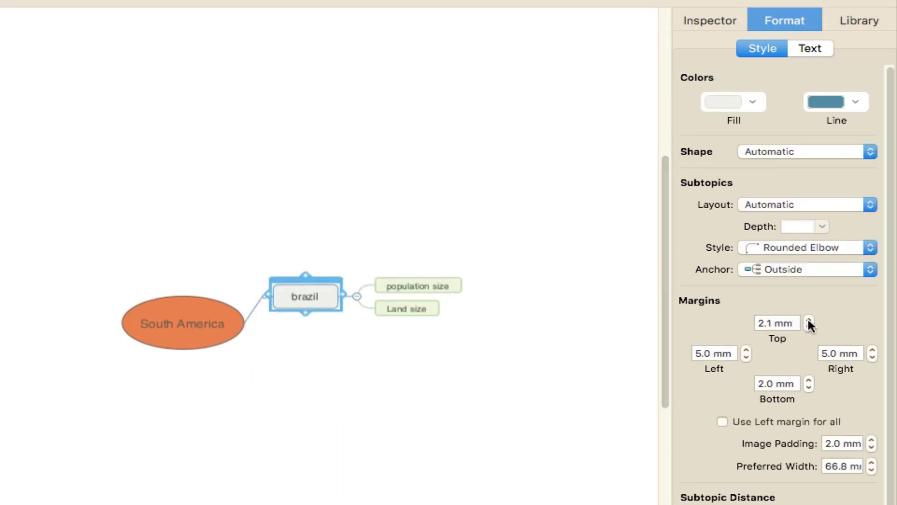
pyautogui.click(809, 327)
pyautogui.scroll(-1, 807, 323)
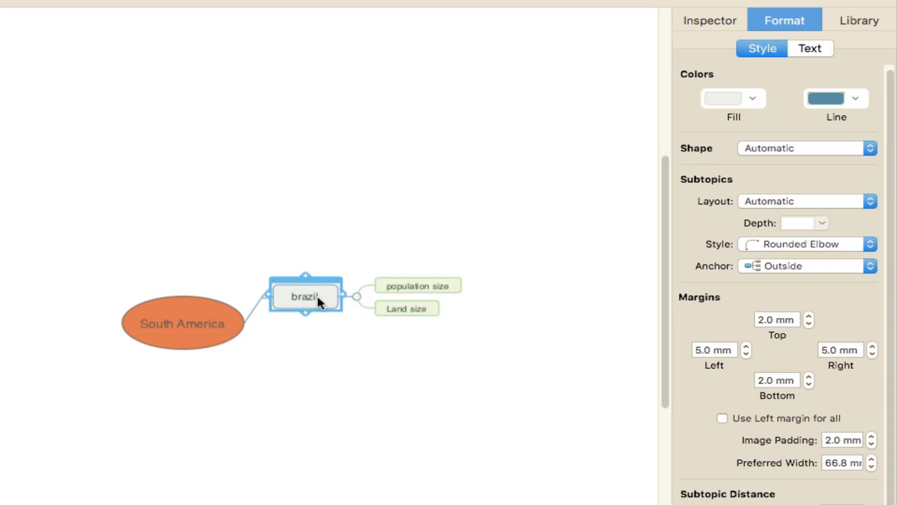
# - Give the brazil topic a yellow fill and set its text to the bright green Spring pencil color
pyautogui.click(754, 98)
pyautogui.click(766, 188)
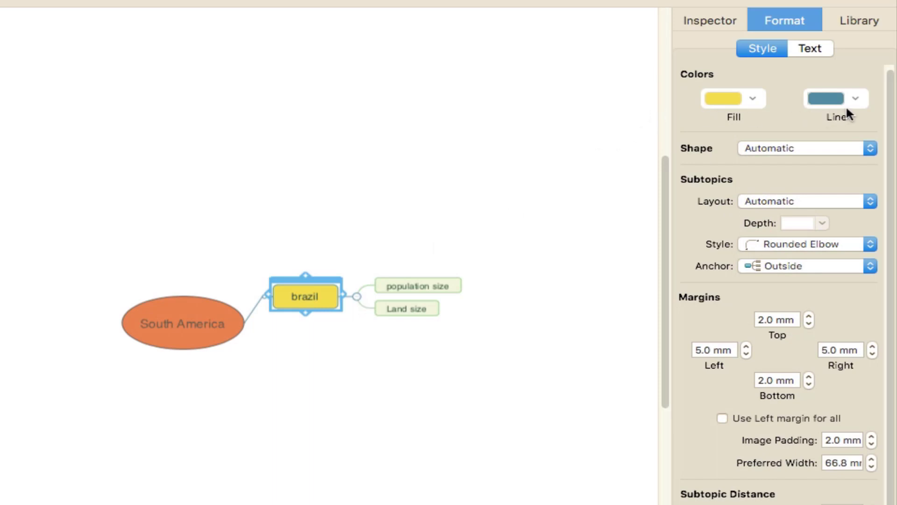
pyautogui.click(811, 49)
pyautogui.click(793, 149)
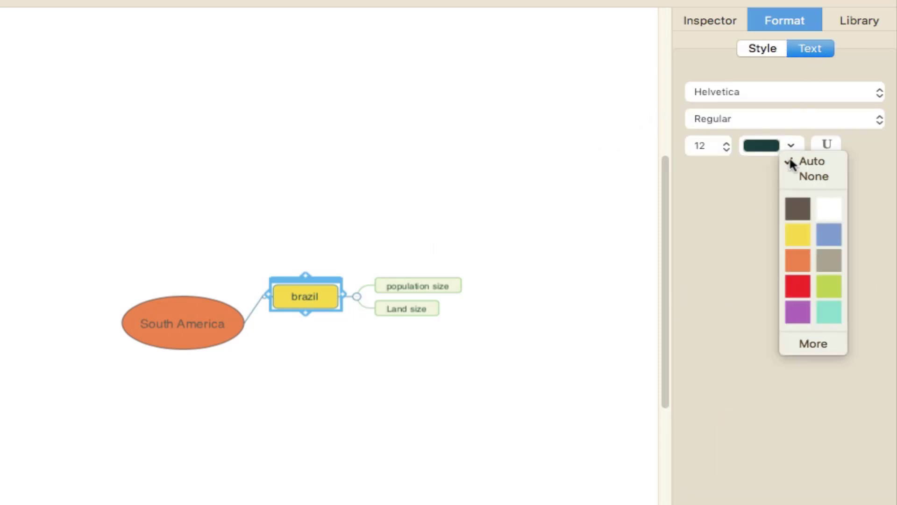
pyautogui.click(844, 323)
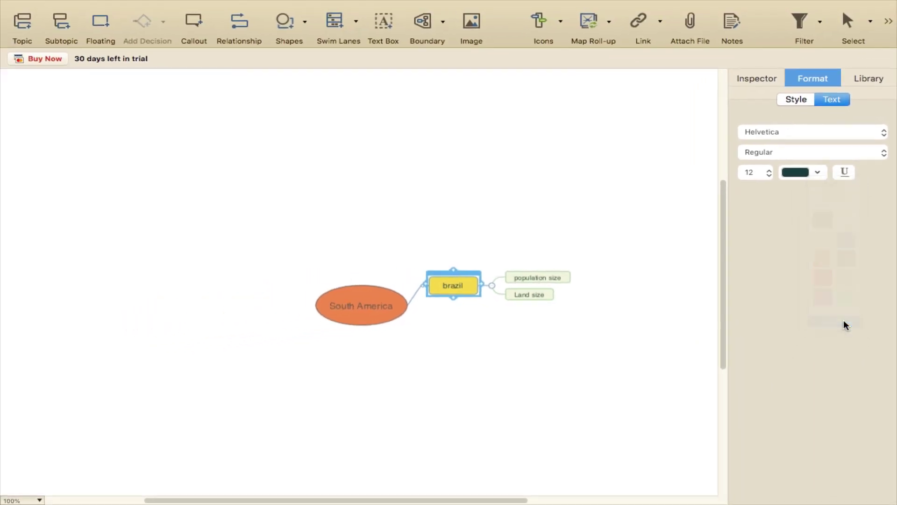
pyautogui.click(103, 241)
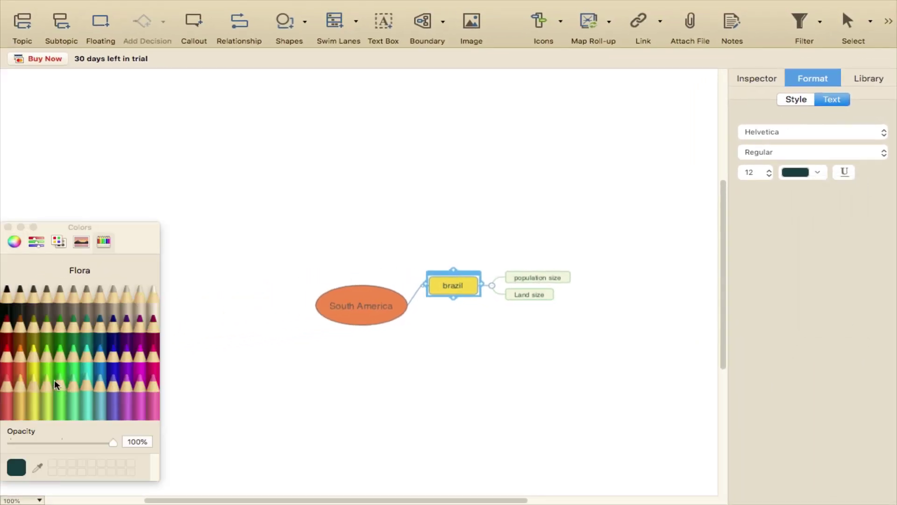
pyautogui.click(61, 355)
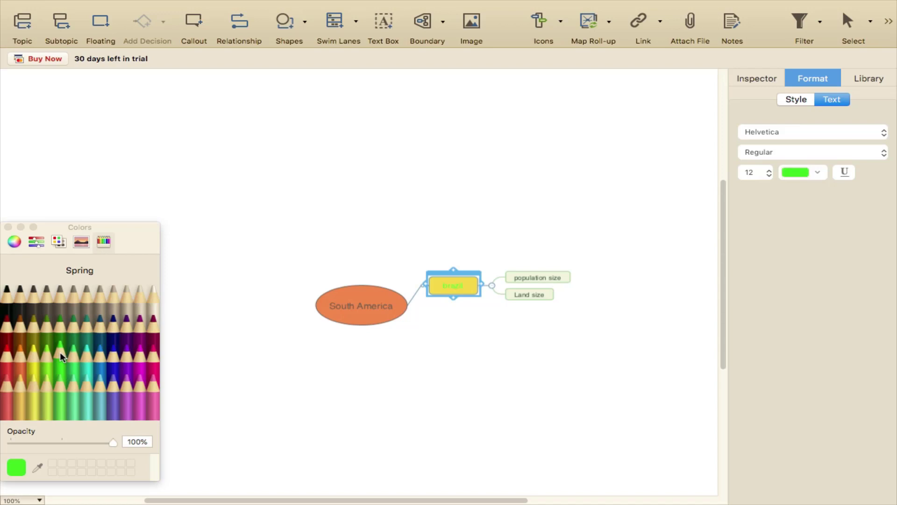
# - Add a new main topic below brazil under South America and clear the selection
pyautogui.press('Return')
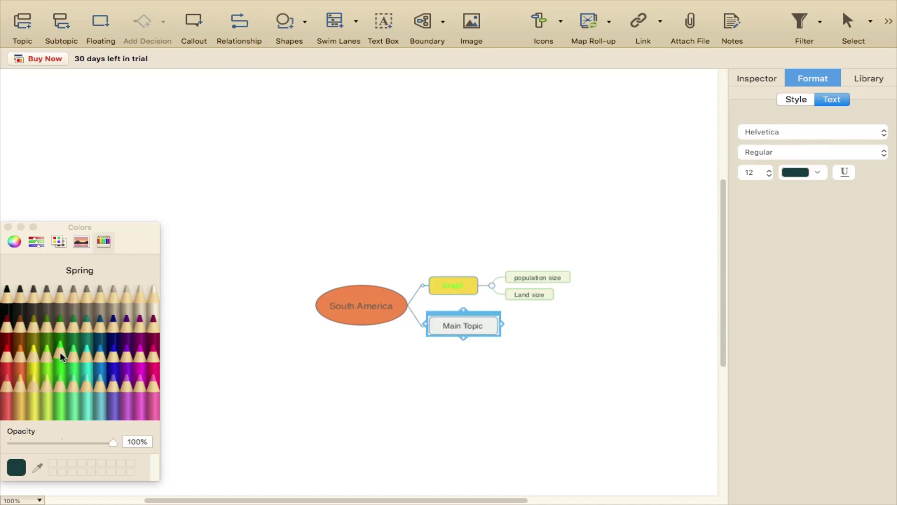
pyautogui.click(452, 283)
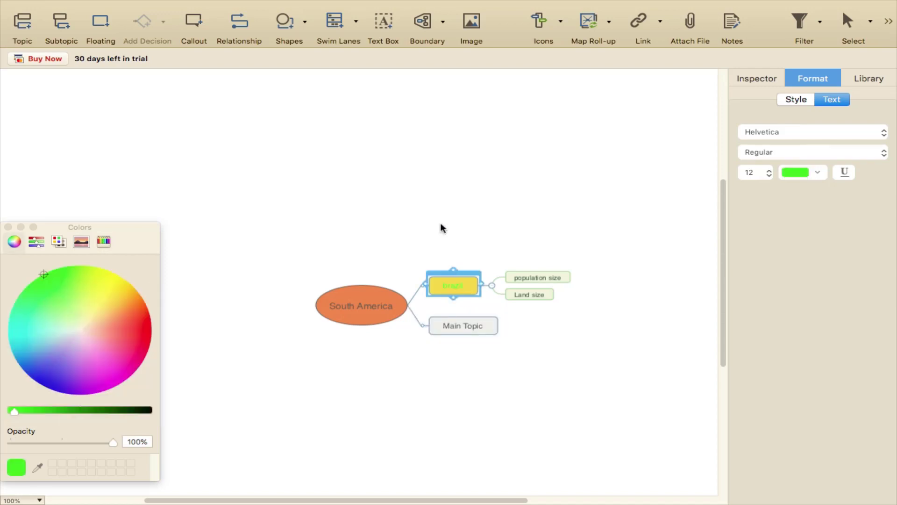
pyautogui.click(459, 236)
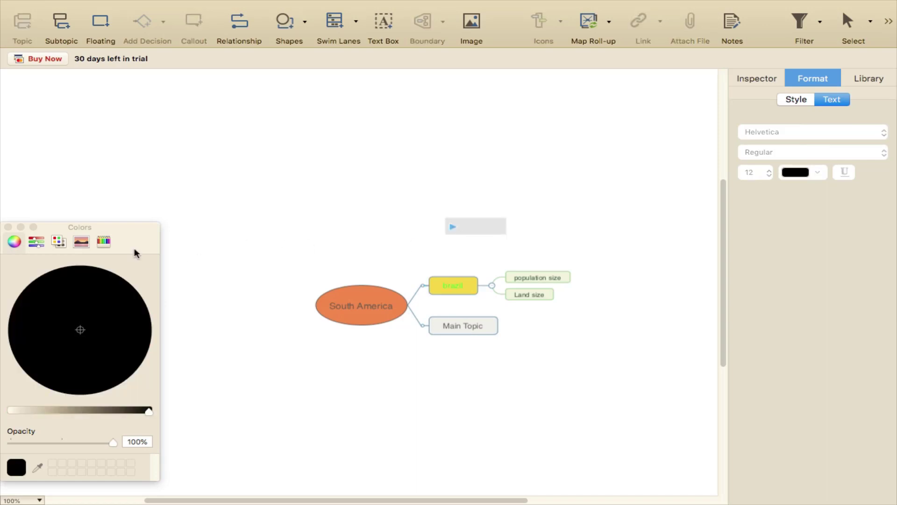
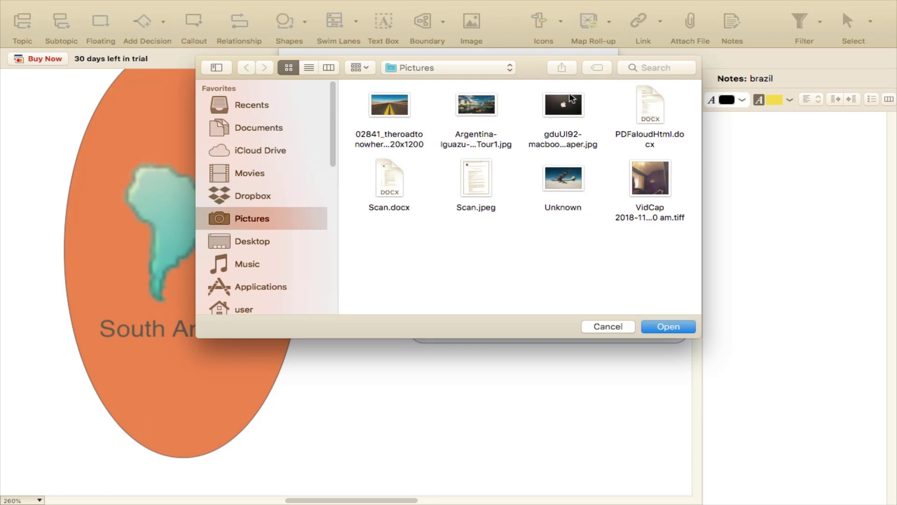
pyautogui.click(612, 326)
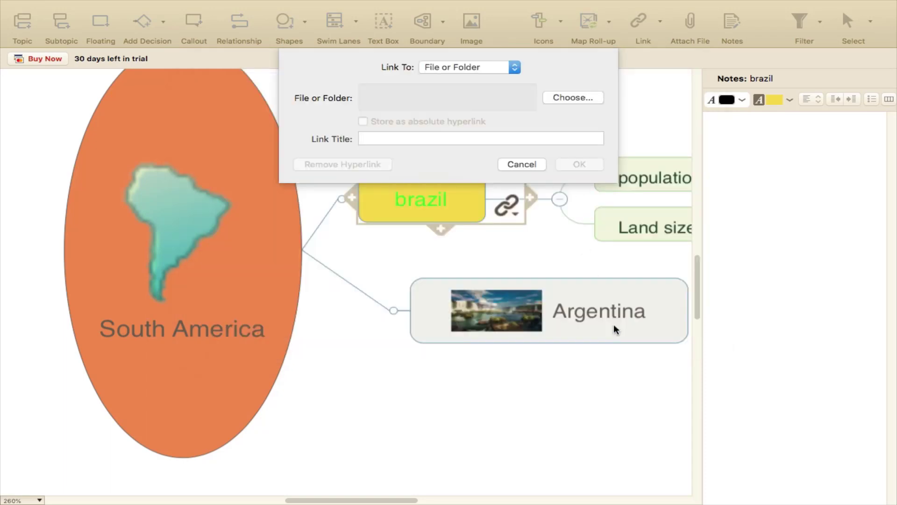
pyautogui.click(392, 138)
pyautogui.click(517, 164)
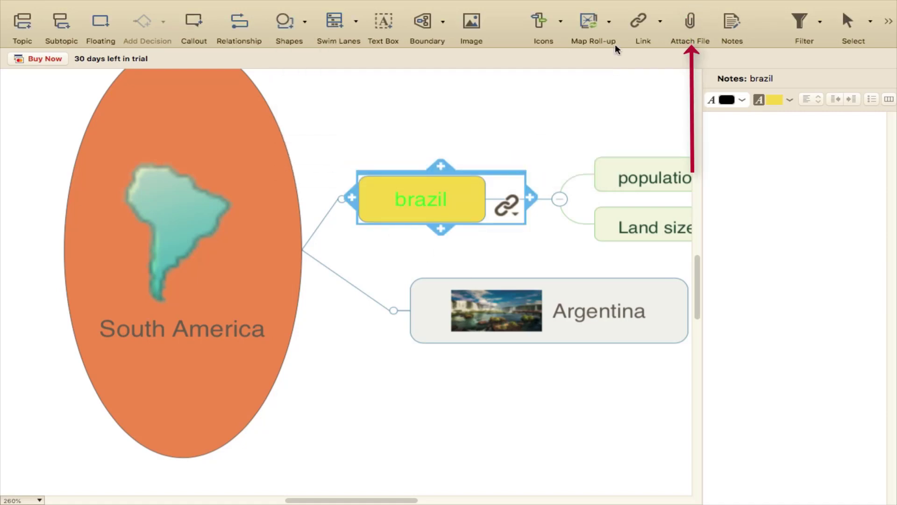
# - Attach the image file 02841_theroadtonowhere_1920x1200.jpg from the Pictures folder to the brazil topic
pyautogui.click(694, 27)
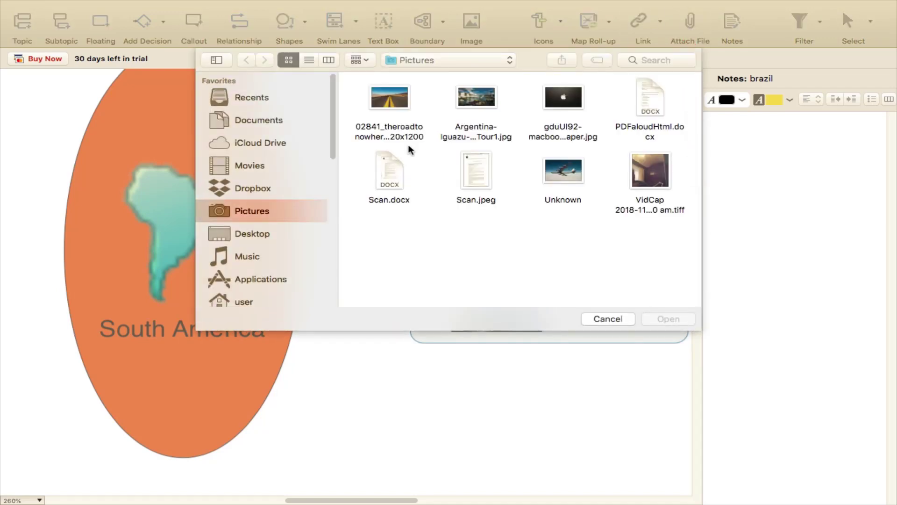
pyautogui.click(398, 101)
pyautogui.doubleClick(398, 101)
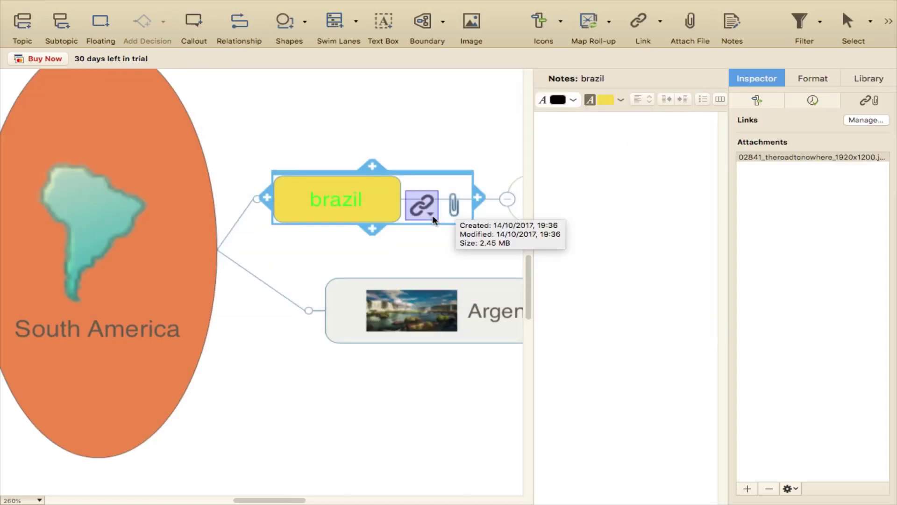
# - Open brazil's attached image 02841_theroadtonowhere_1920x1200.jpg for viewing, accepting the attachment prompt, and return to the map in MindManager
pyautogui.moveTo(430, 216)
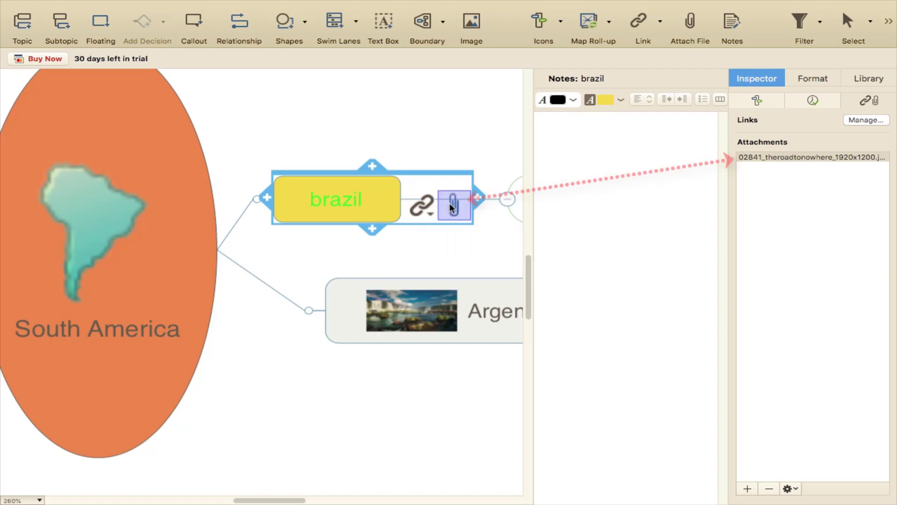
pyautogui.click(810, 158)
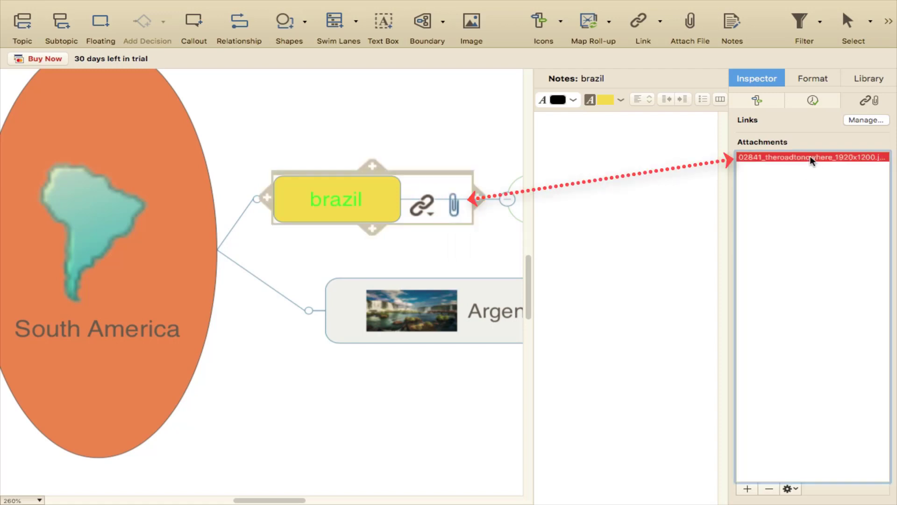
pyautogui.doubleClick(809, 156)
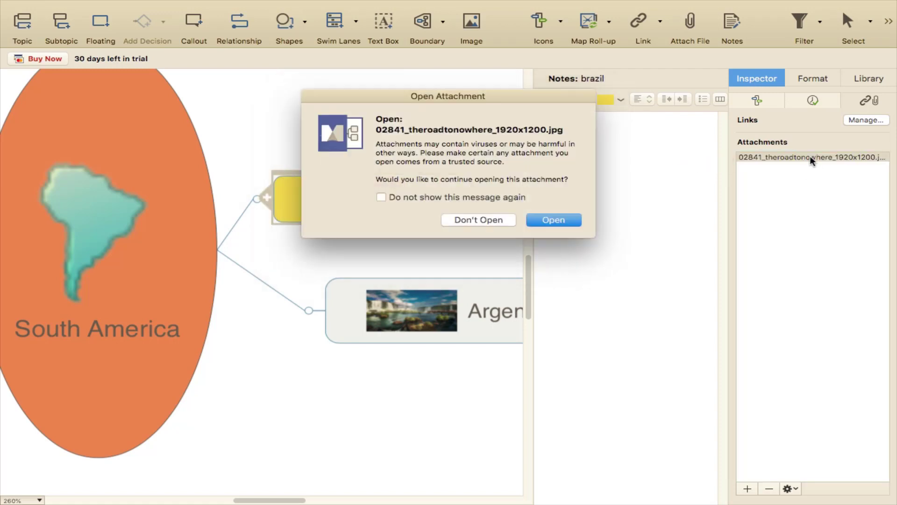
pyautogui.click(562, 220)
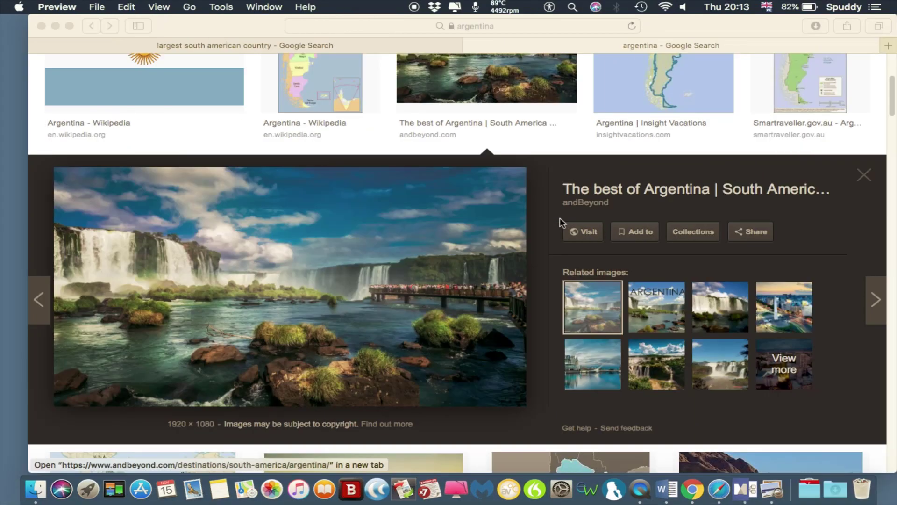
pyautogui.hotkey('ctrl', 'Up')
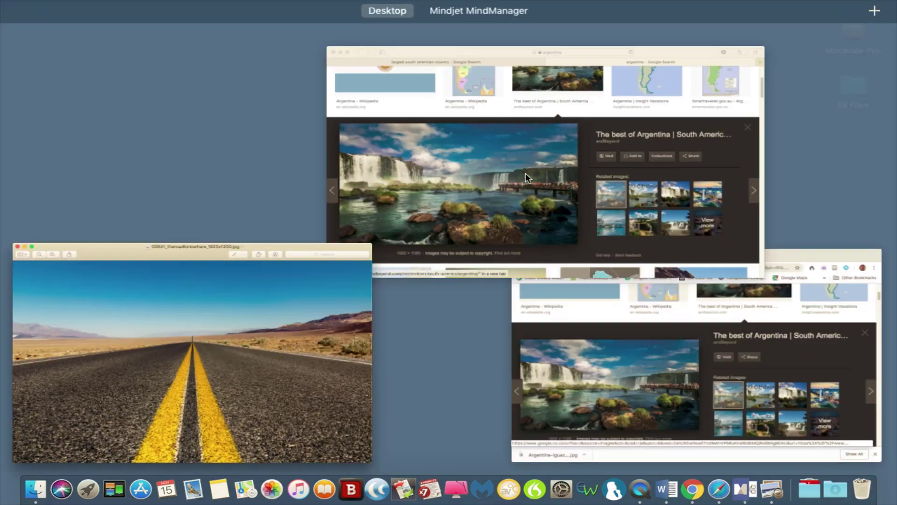
pyautogui.moveTo(490, 5)
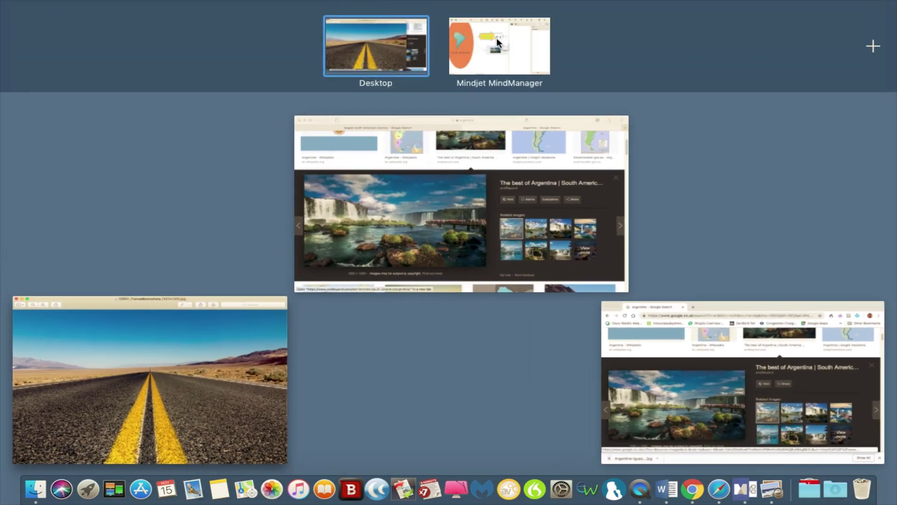
pyautogui.click(497, 40)
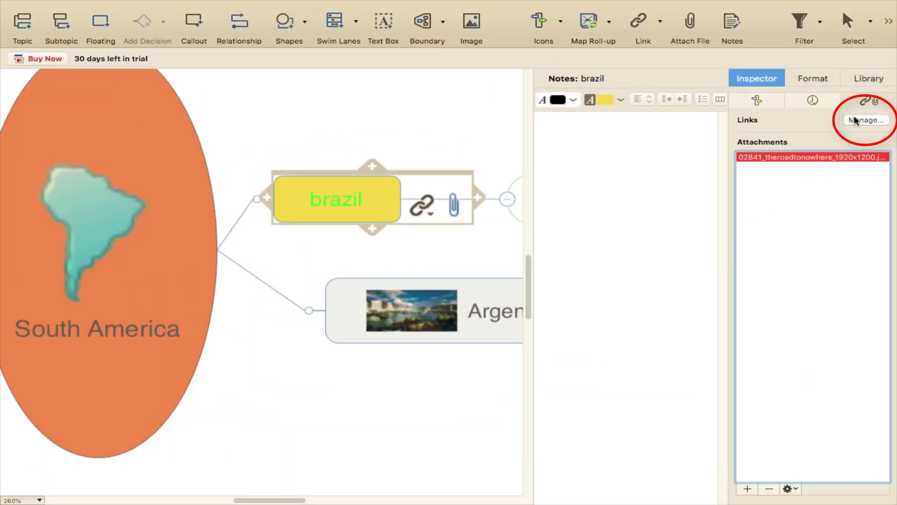
# - Review the links managed for the brazil topic, including the Argentina link, and close the list without changes
pyautogui.click(852, 121)
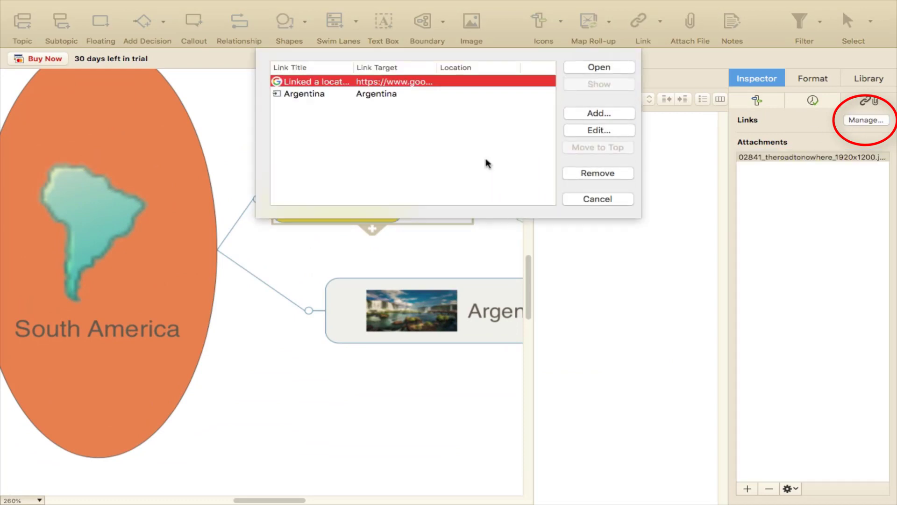
pyautogui.click(370, 94)
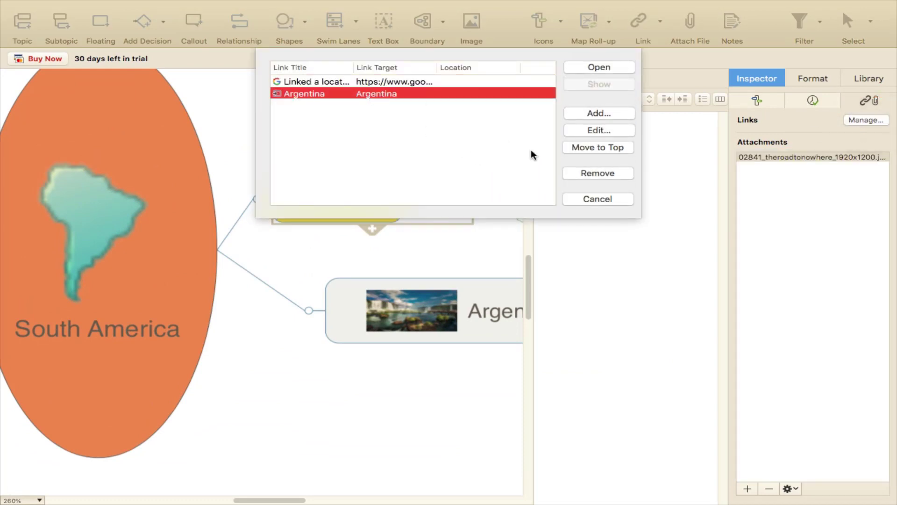
pyautogui.click(595, 197)
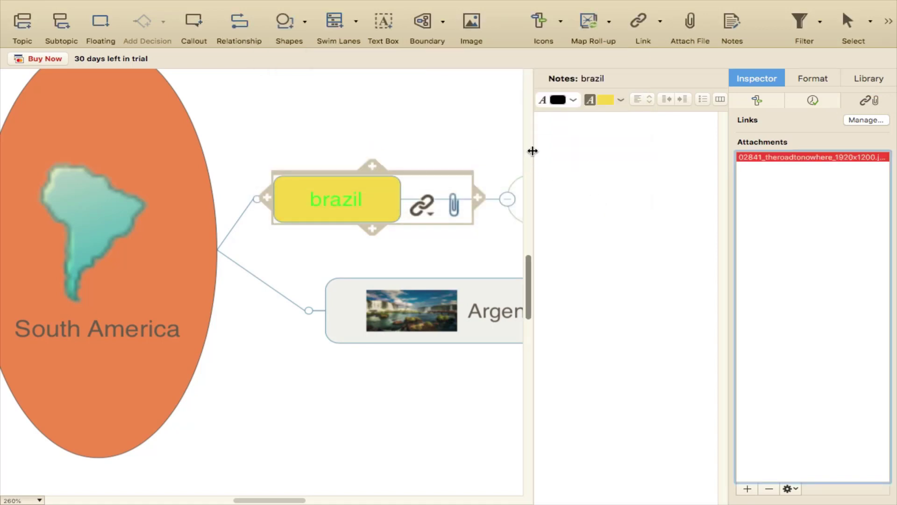
# - Collapse the brazil notes area and hide the task panes to give the map the full window
pyautogui.moveTo(532, 151); pyautogui.dragTo(746, 159)
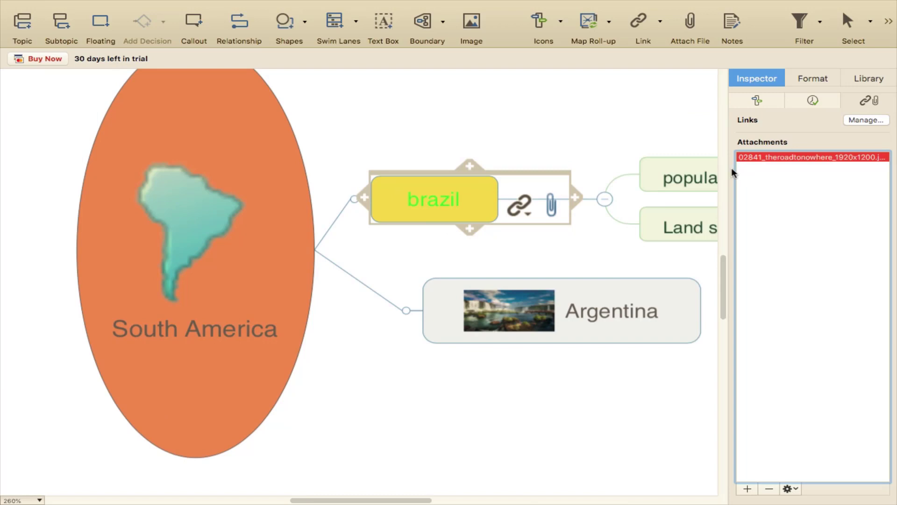
pyautogui.click(888, 21)
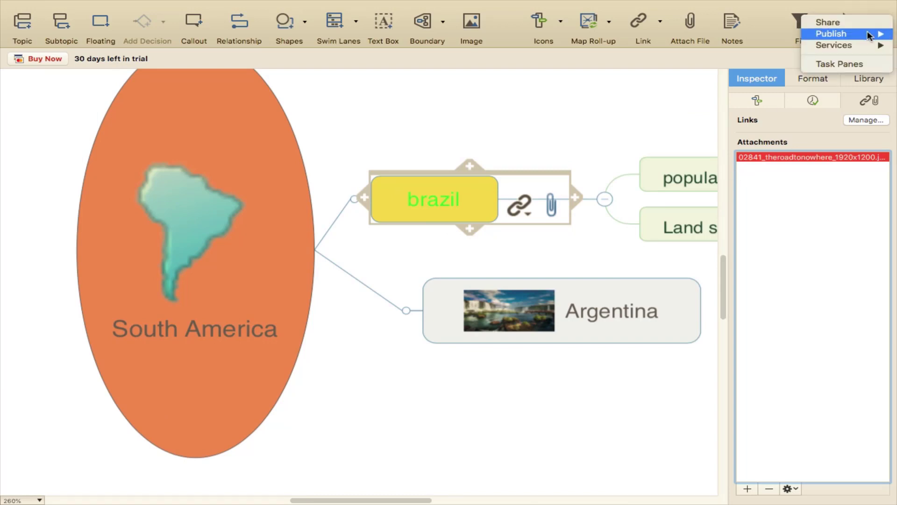
pyautogui.click(852, 64)
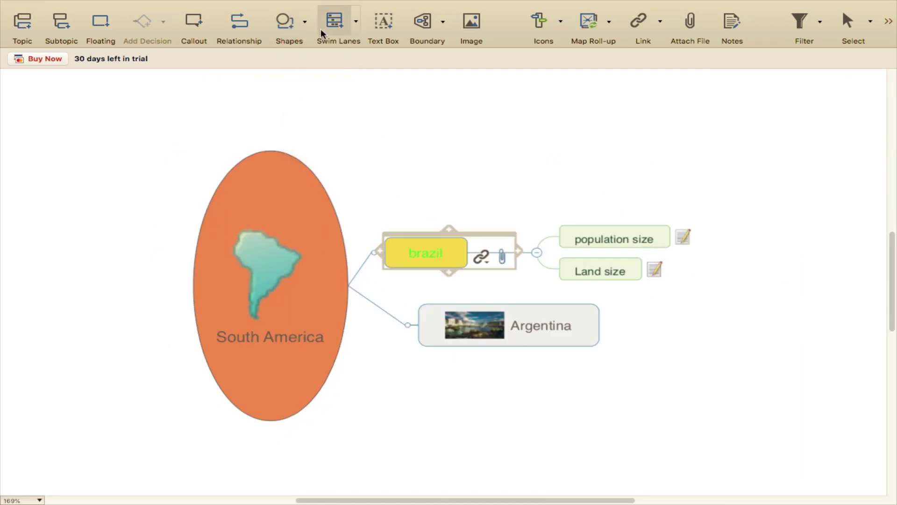
# - Draw a vertical divider between brazil and its subtopics, running down past Argentina, and extend its upper end higher above the topics
pyautogui.click(303, 22)
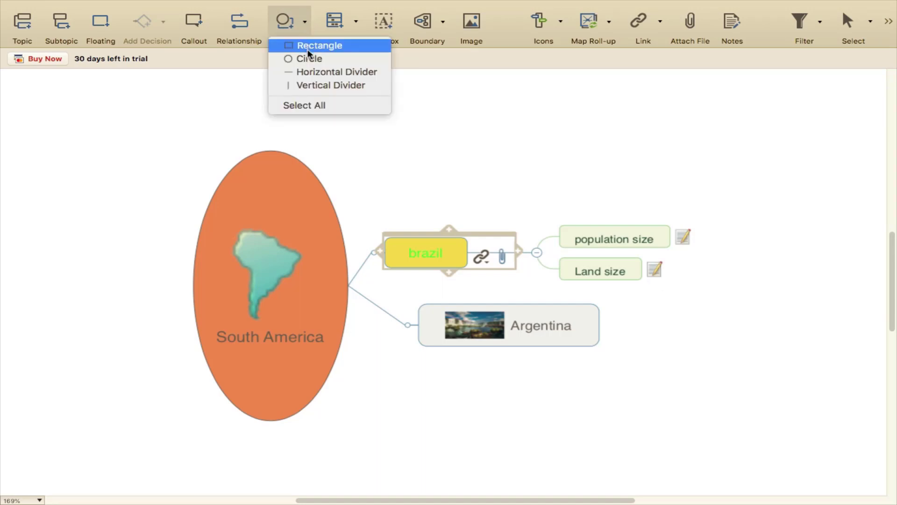
pyautogui.click(314, 86)
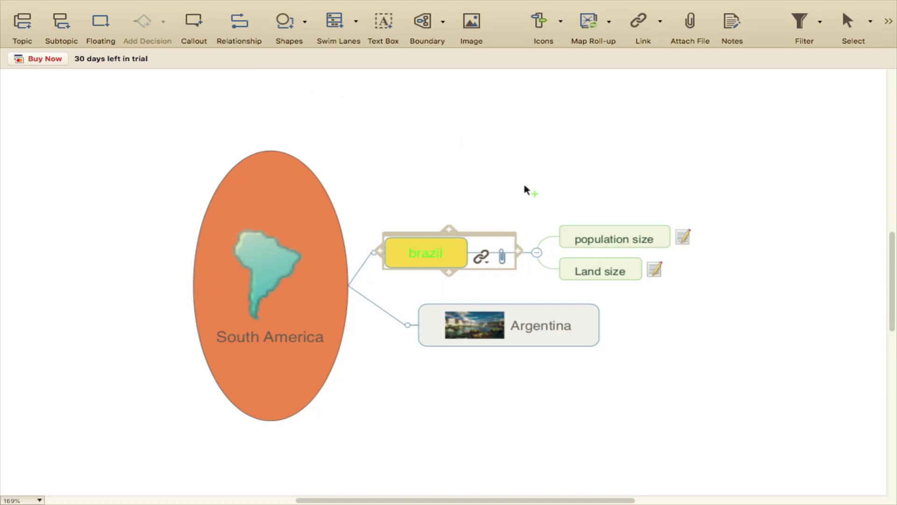
pyautogui.moveTo(524, 199); pyautogui.dragTo(547, 345)
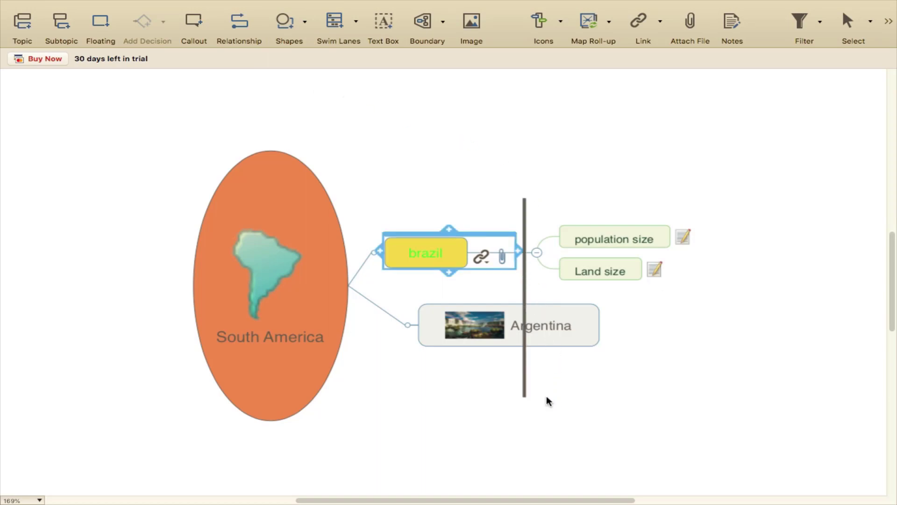
pyautogui.moveTo(549, 401); pyautogui.dragTo(547, 399)
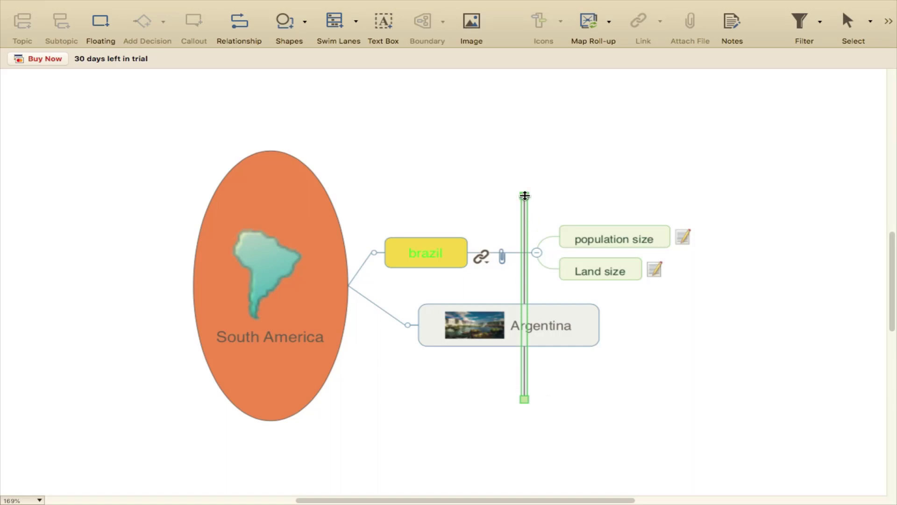
pyautogui.moveTo(524, 196); pyautogui.dragTo(521, 114)
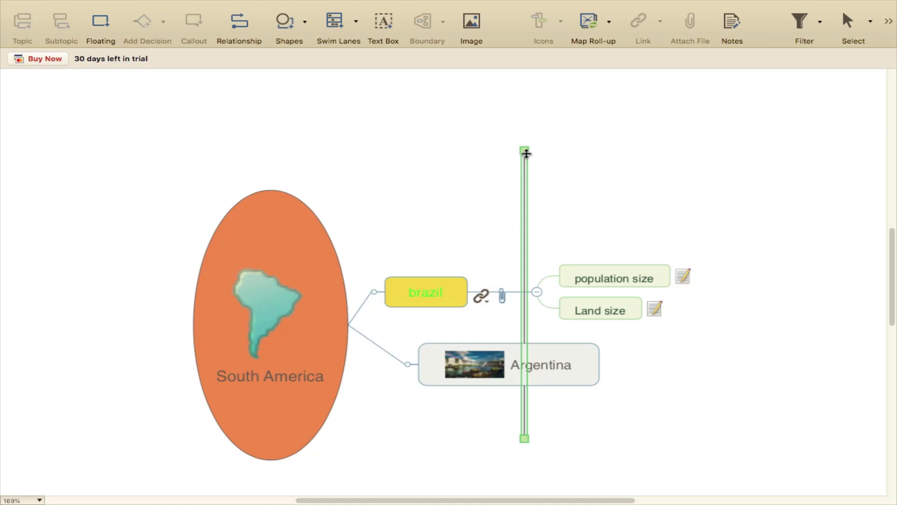
pyautogui.click(305, 22)
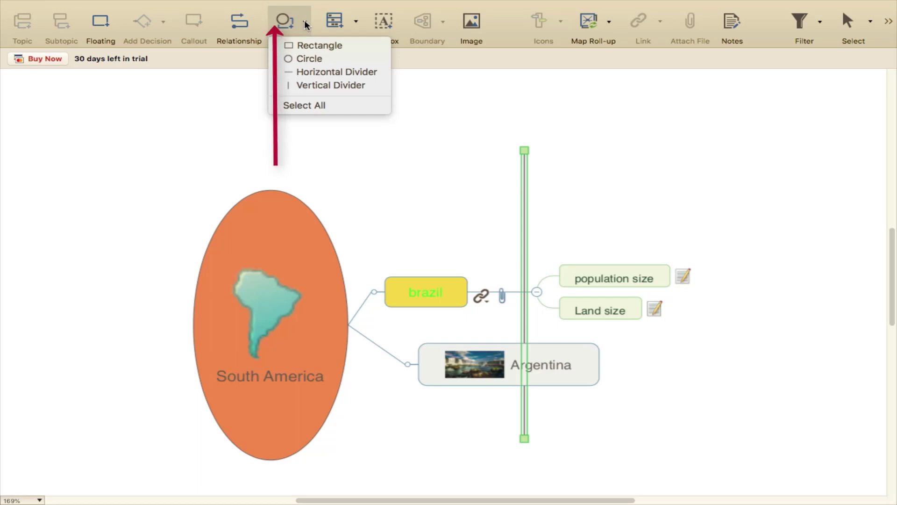
pyautogui.click(556, 193)
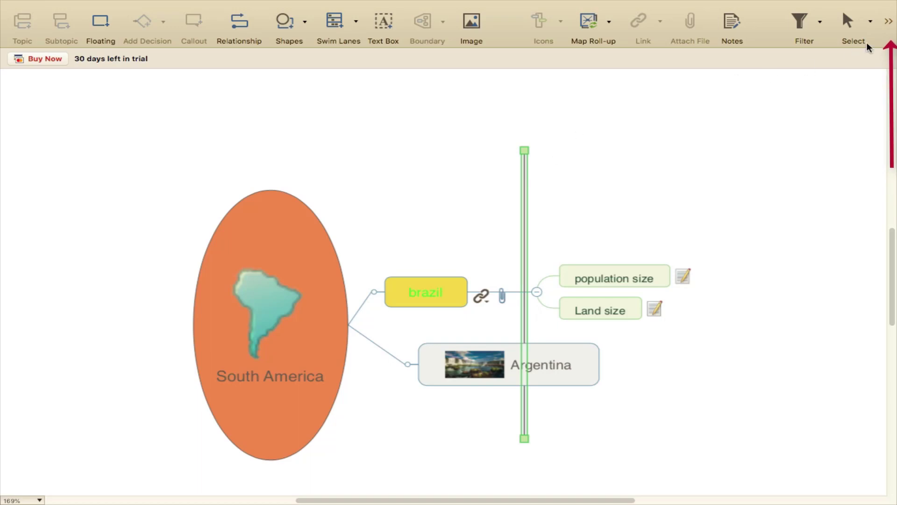
# - Show the task panes again, set the vertical divider's line color to red and deselect it
pyautogui.click(887, 22)
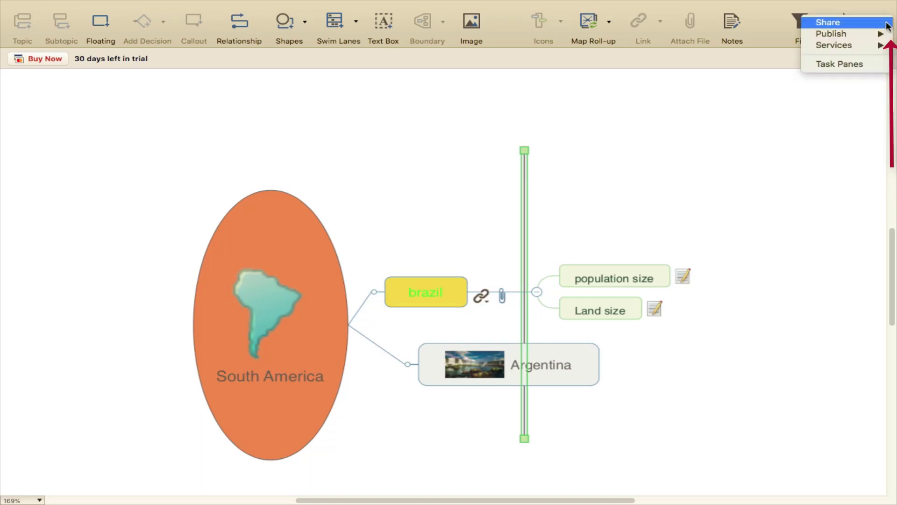
pyautogui.click(850, 64)
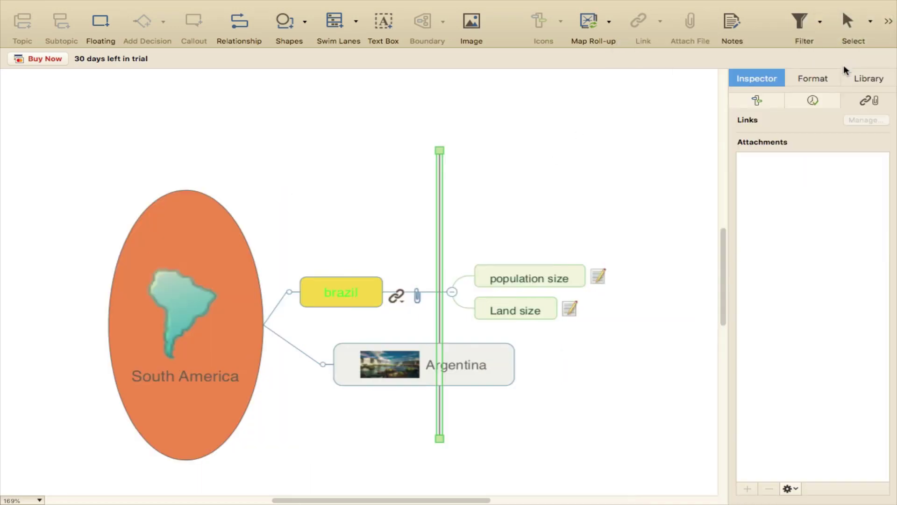
pyautogui.click(821, 79)
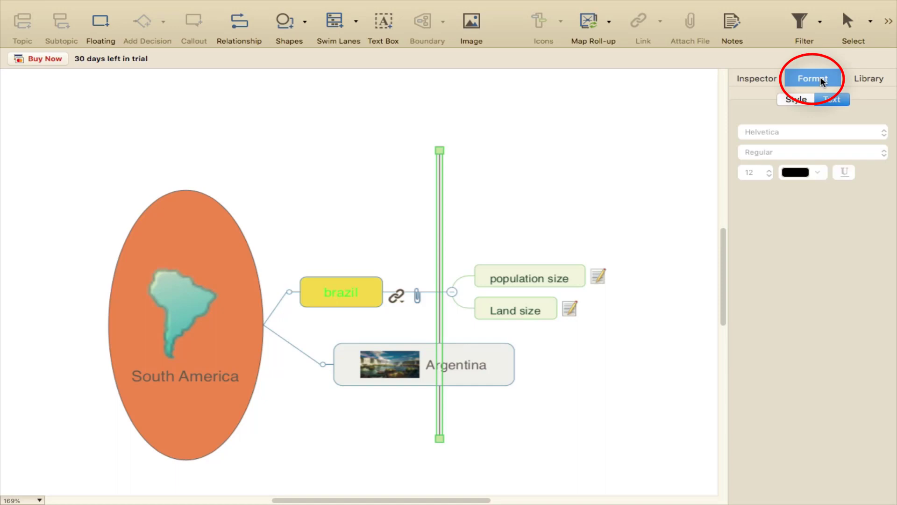
pyautogui.click(794, 102)
pyautogui.click(864, 137)
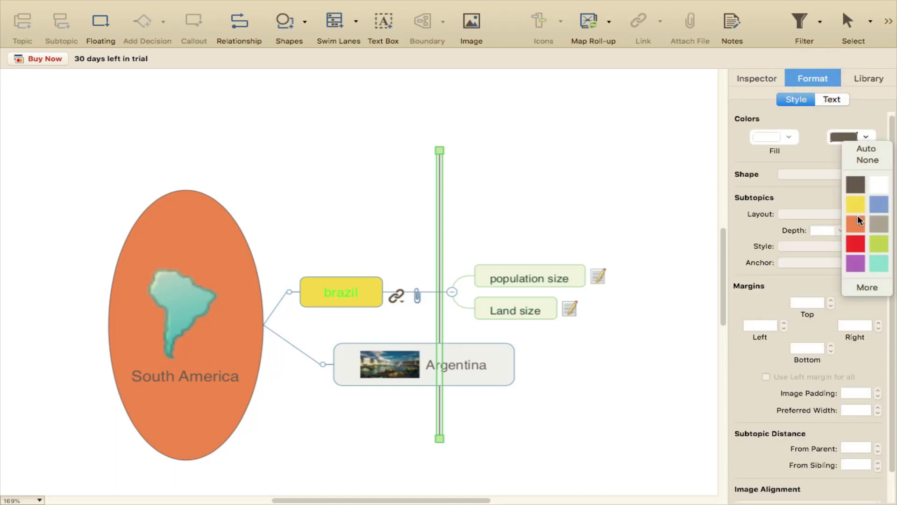
pyautogui.click(856, 243)
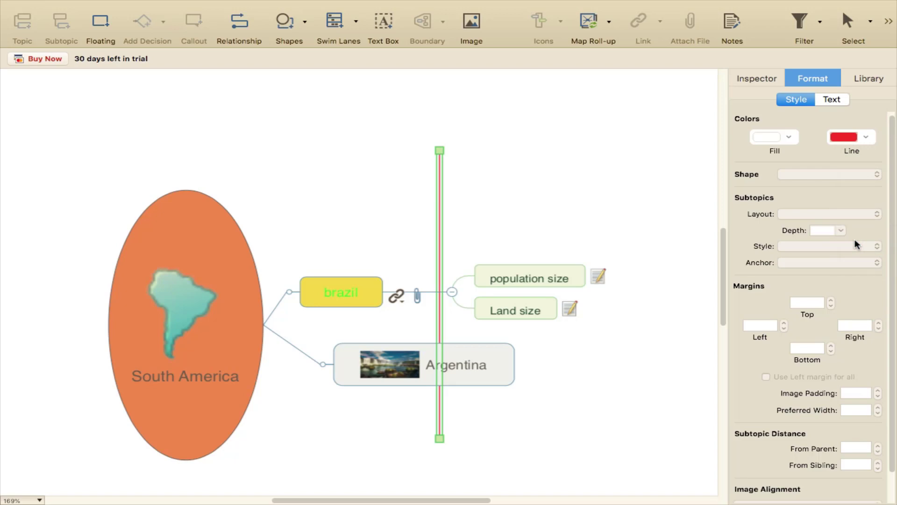
pyautogui.click(533, 209)
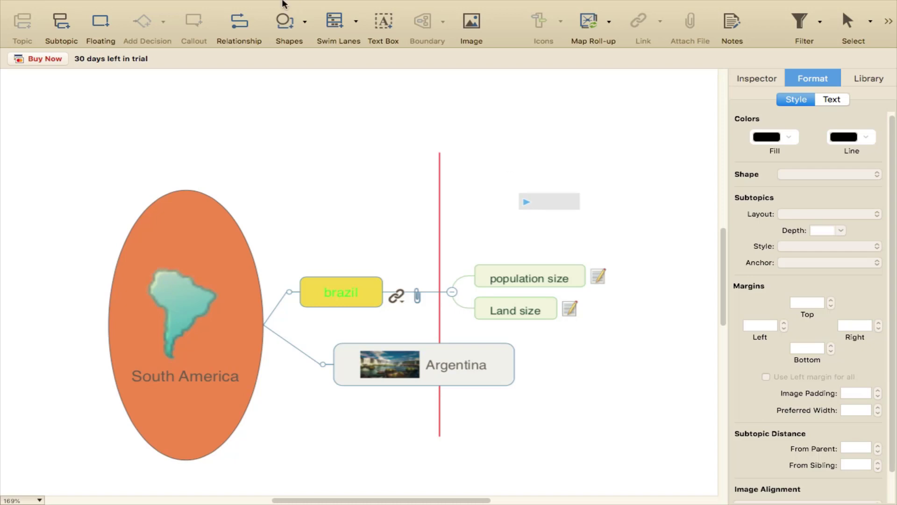
# - Check the map's print settings and page preview, and close them without printing
pyautogui.moveTo(282, 1)
pyautogui.click(164, 7)
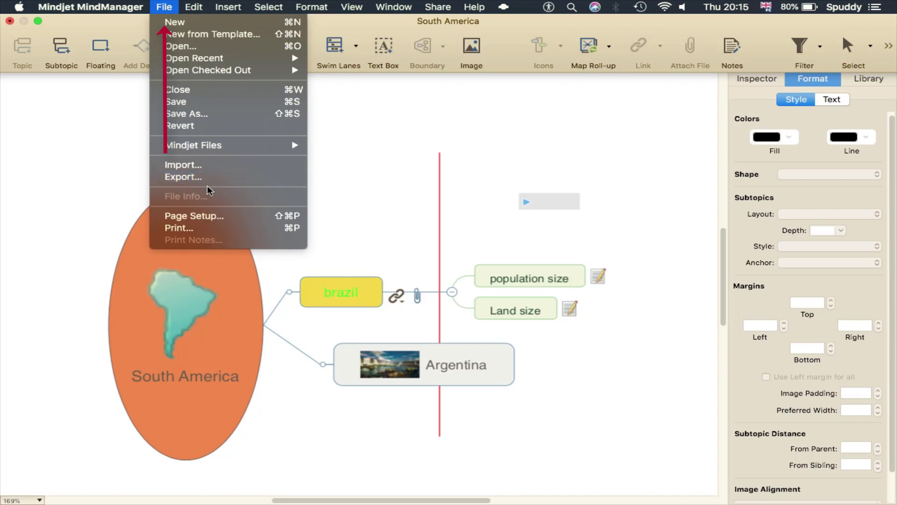
pyautogui.click(211, 229)
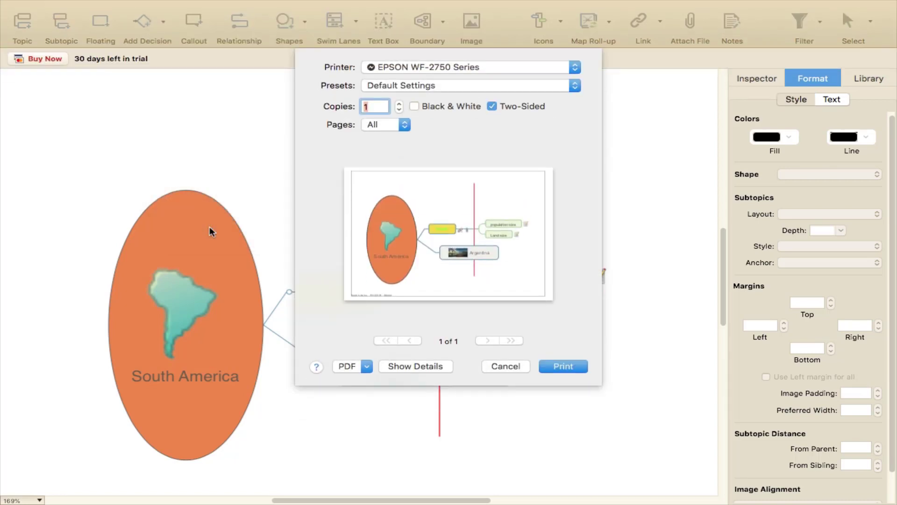
pyautogui.click(489, 369)
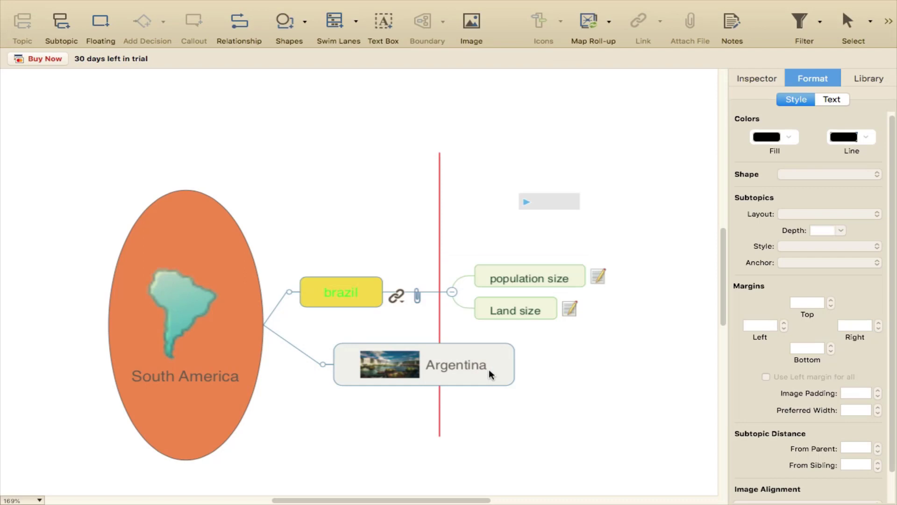
# - Save the map under the name South America on the Desktop as a MindManager Map
pyautogui.click(171, 7)
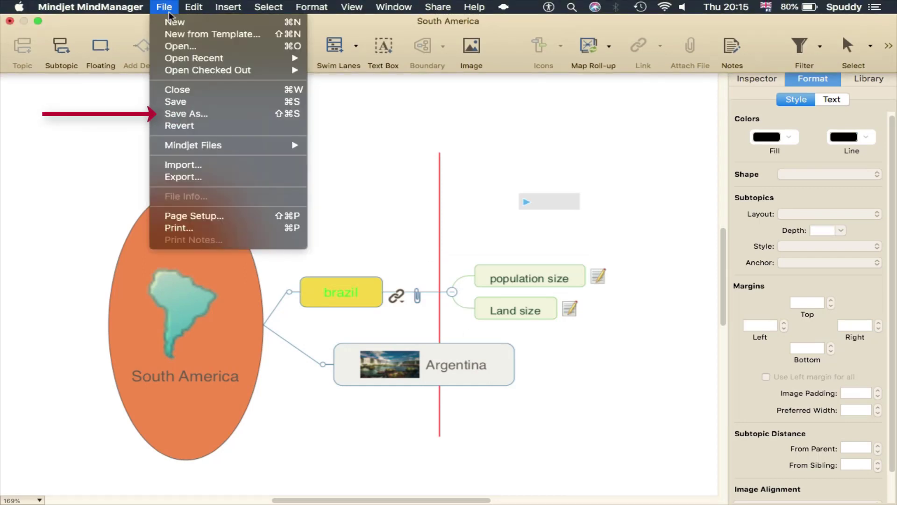
pyautogui.click(192, 114)
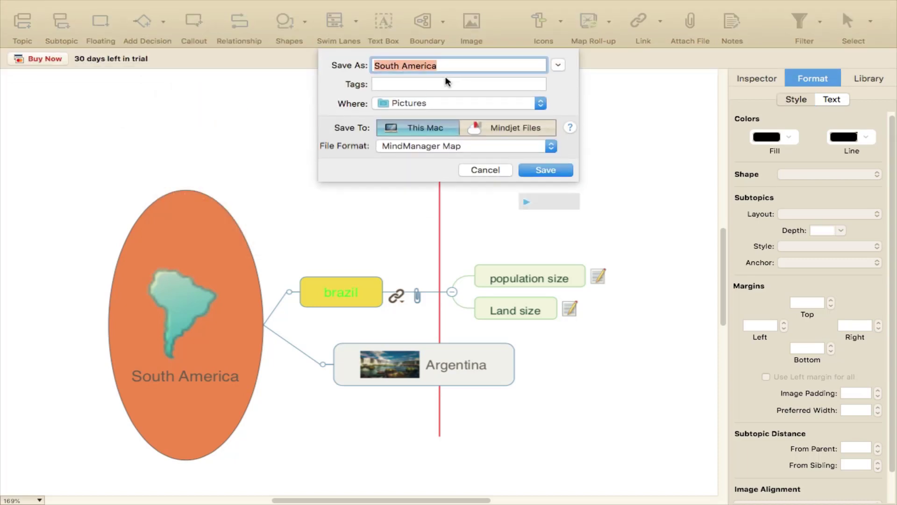
pyautogui.click(428, 107)
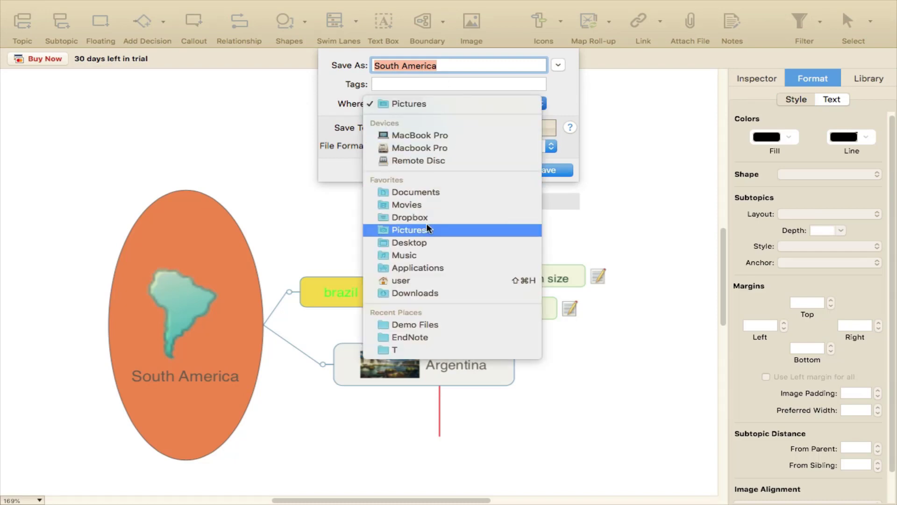
pyautogui.click(428, 242)
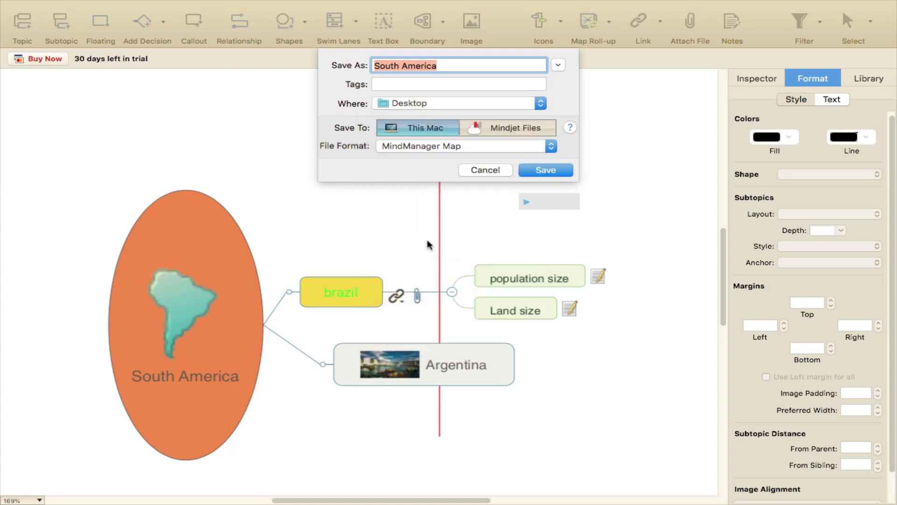
pyautogui.click(537, 171)
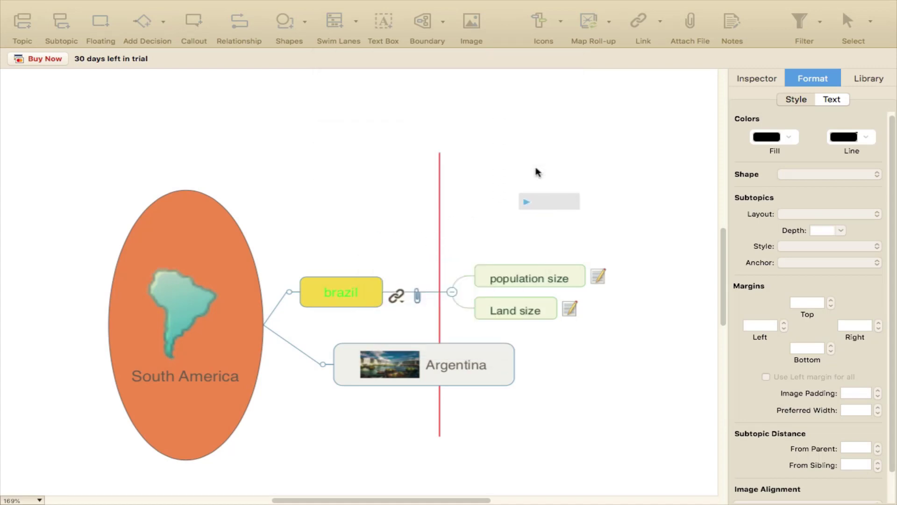
# - Review the map's export formats, from Web, Word and Image/PDF to Text/Outline with its RTF option
pyautogui.moveTo(294, 5)
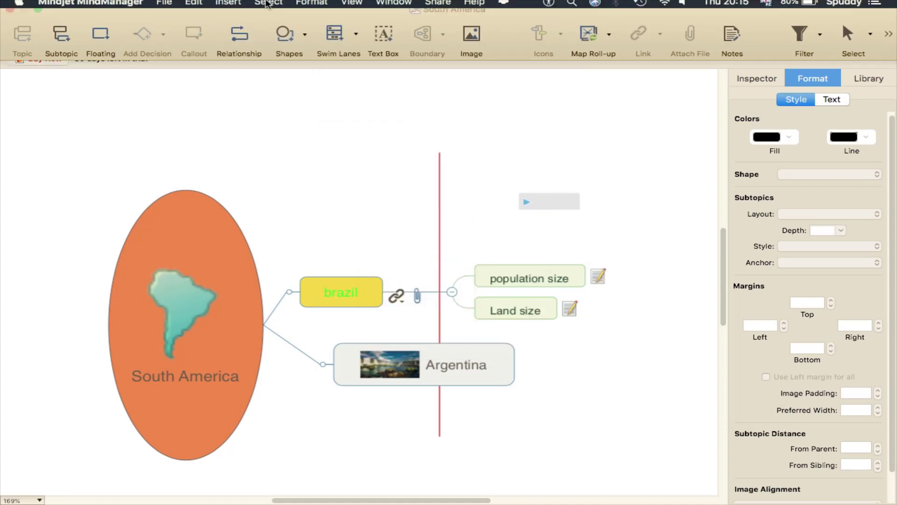
pyautogui.click(165, 7)
pyautogui.click(204, 179)
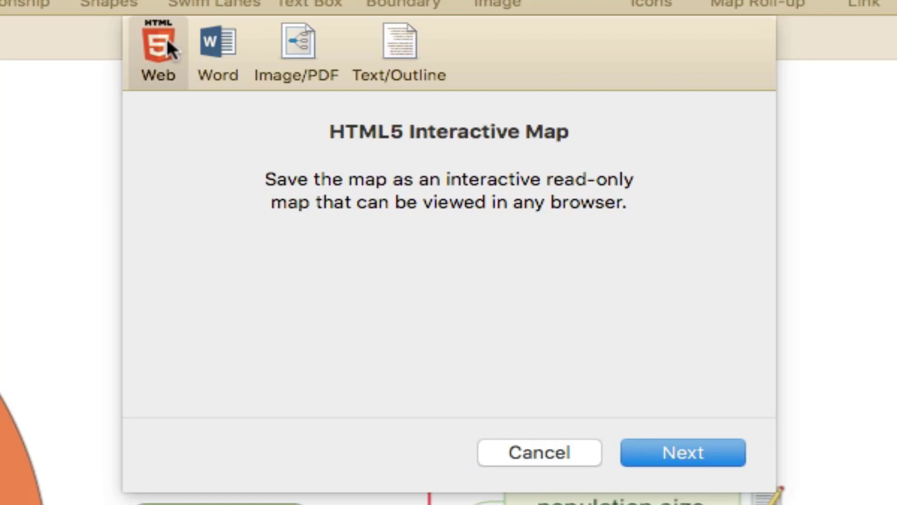
pyautogui.click(220, 46)
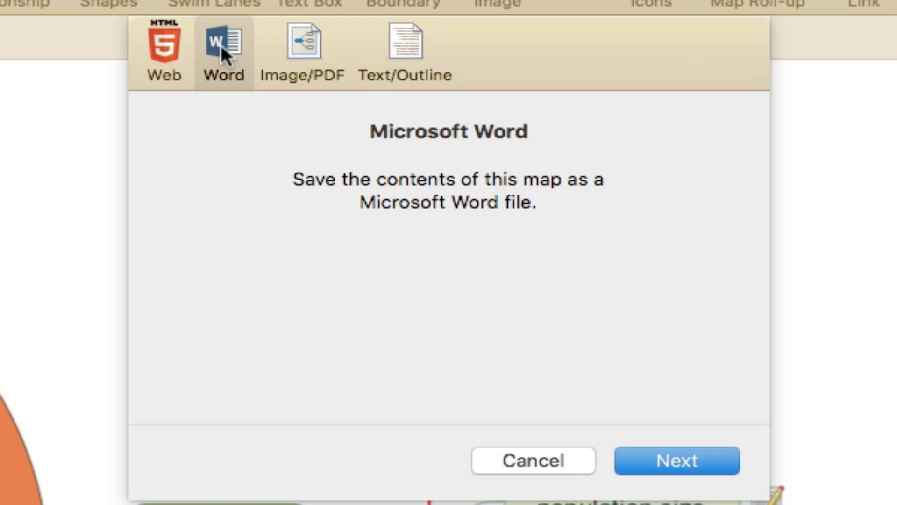
pyautogui.click(306, 52)
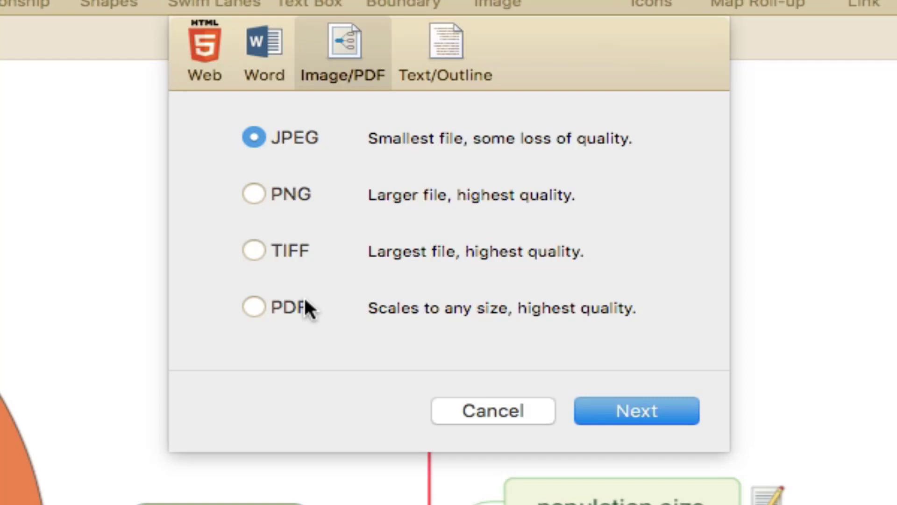
pyautogui.click(448, 55)
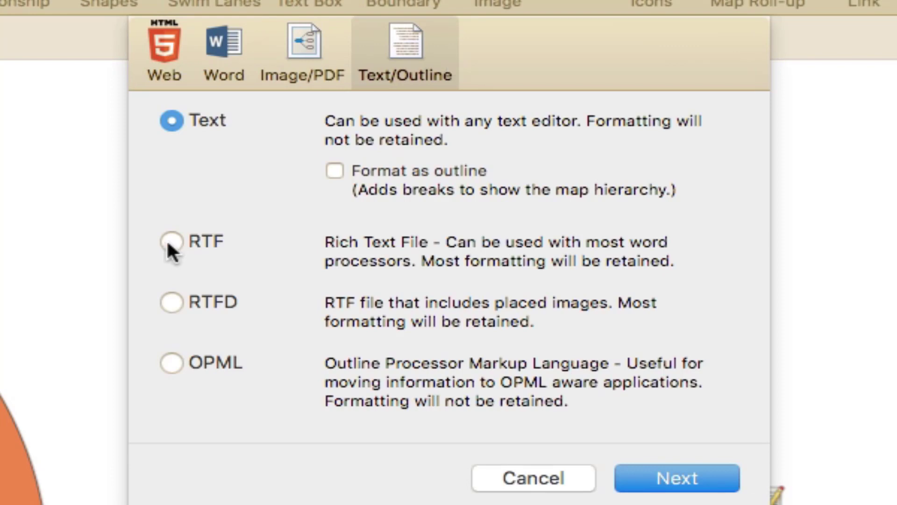
pyautogui.click(170, 242)
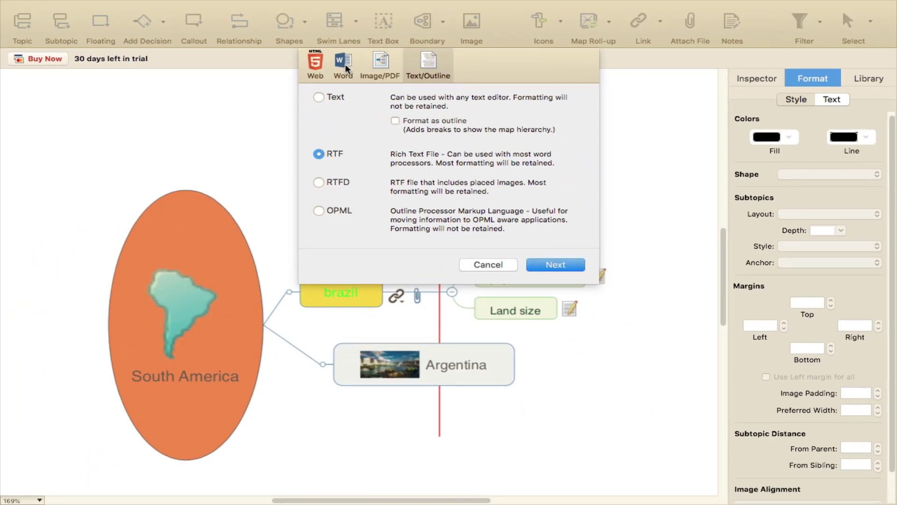
# - Start a Microsoft Word export, toggle the Topic Hyperlinks content option, and switch Topic Notes off and back on
pyautogui.click(345, 65)
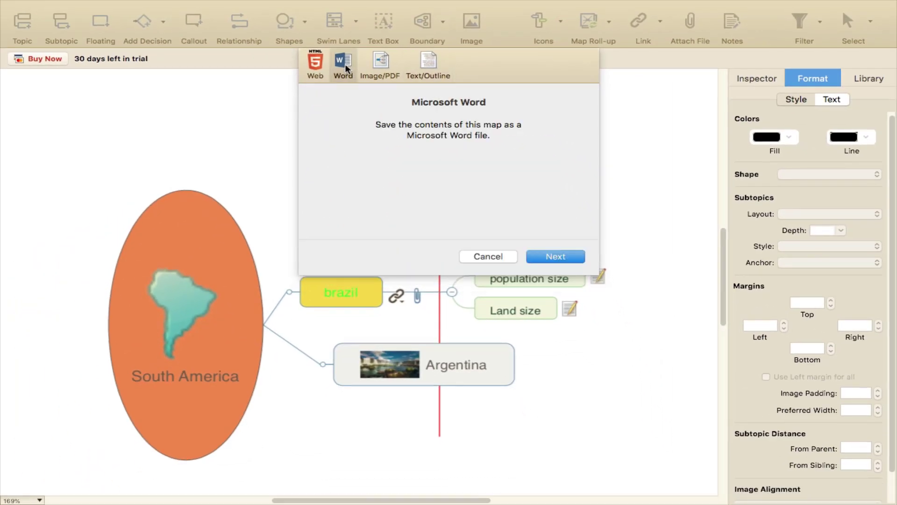
pyautogui.click(541, 257)
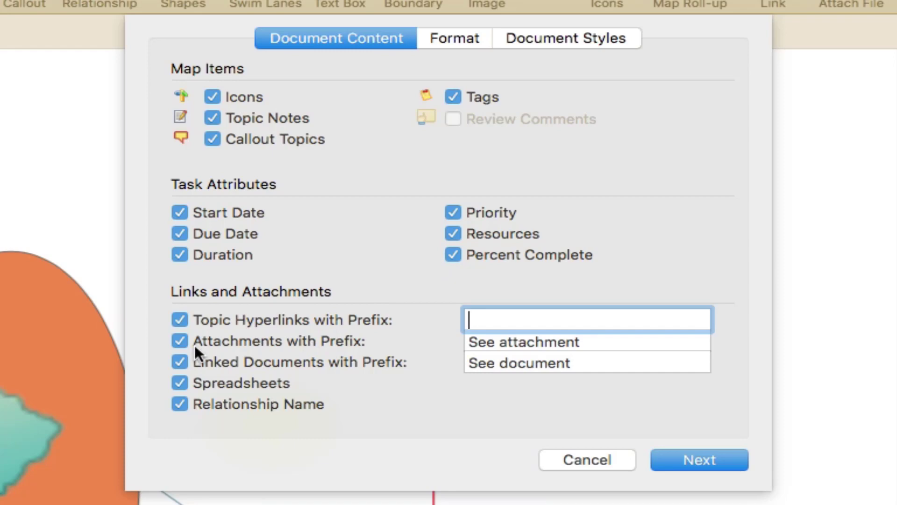
pyautogui.click(180, 319)
pyautogui.click(212, 119)
pyautogui.click(213, 119)
# - In the Word export's format options, try the numbering scheme 1, A, 1) and restore 1,1.1,1.1.1
pyautogui.click(456, 37)
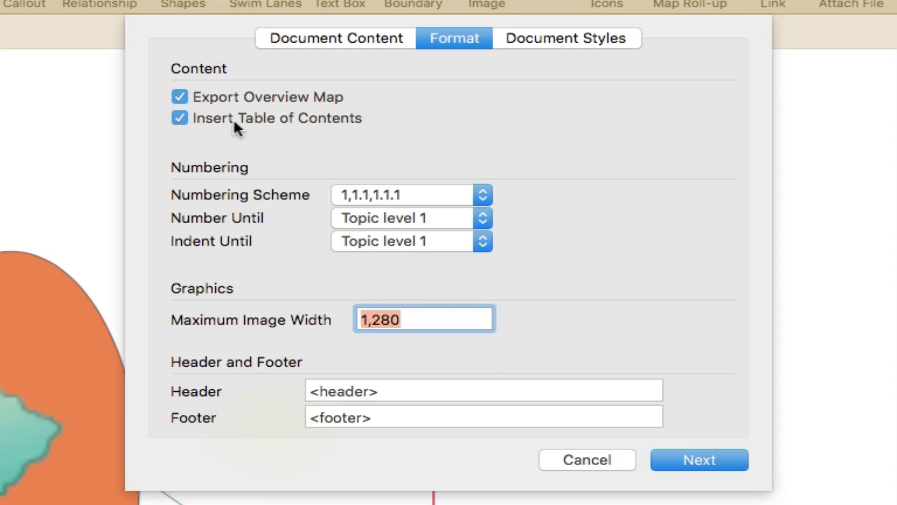
pyautogui.click(489, 194)
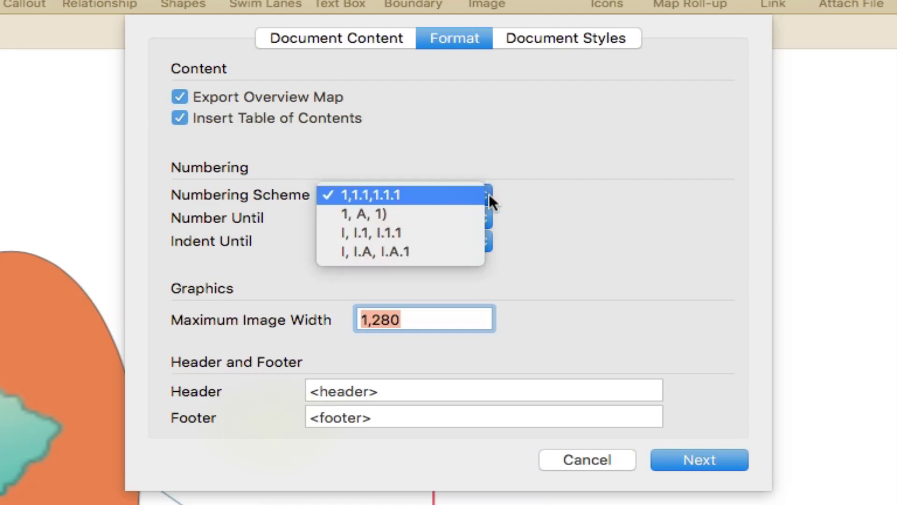
pyautogui.click(439, 214)
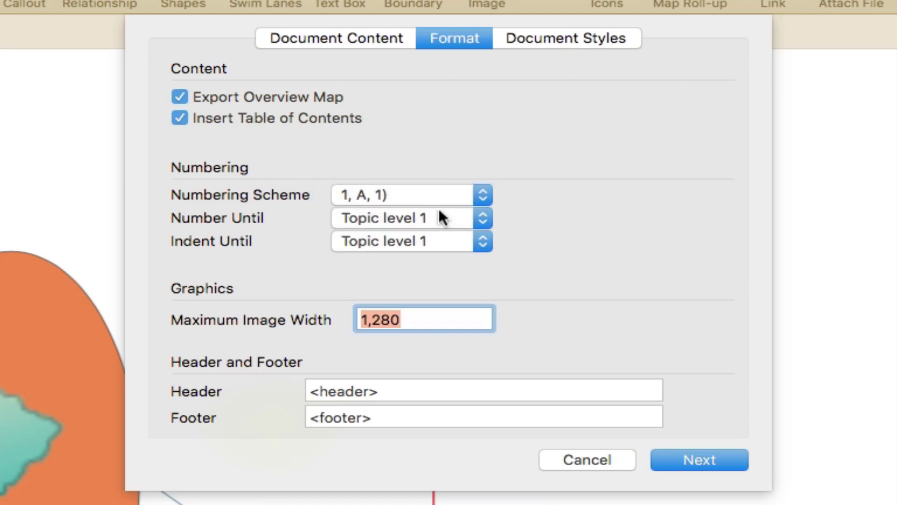
pyautogui.click(484, 192)
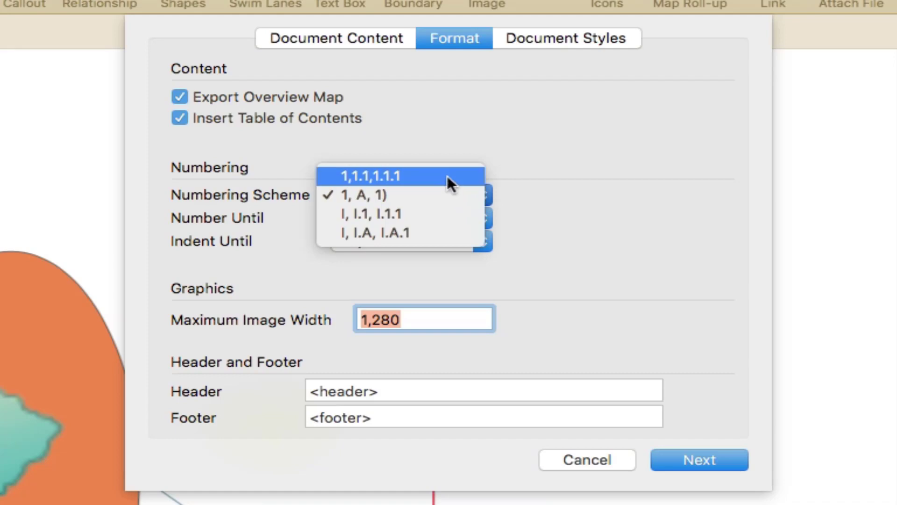
pyautogui.click(447, 176)
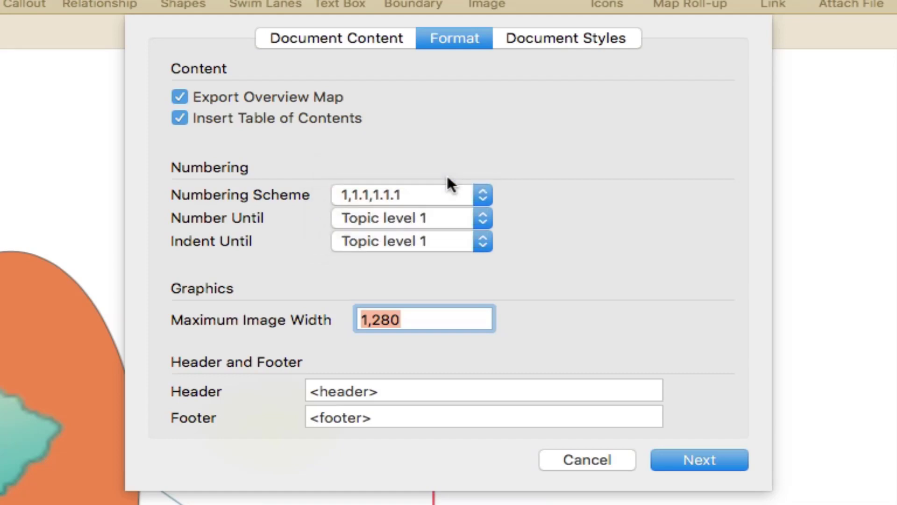
# - Keep the maximum image width at 1,280 and try to save the Word export as South America on the Desktop
pyautogui.click(433, 314)
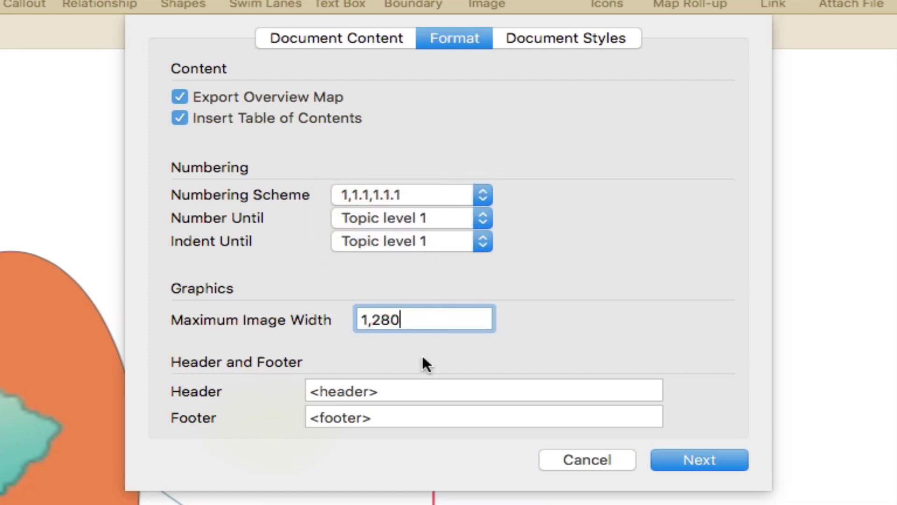
pyautogui.press('super+a')
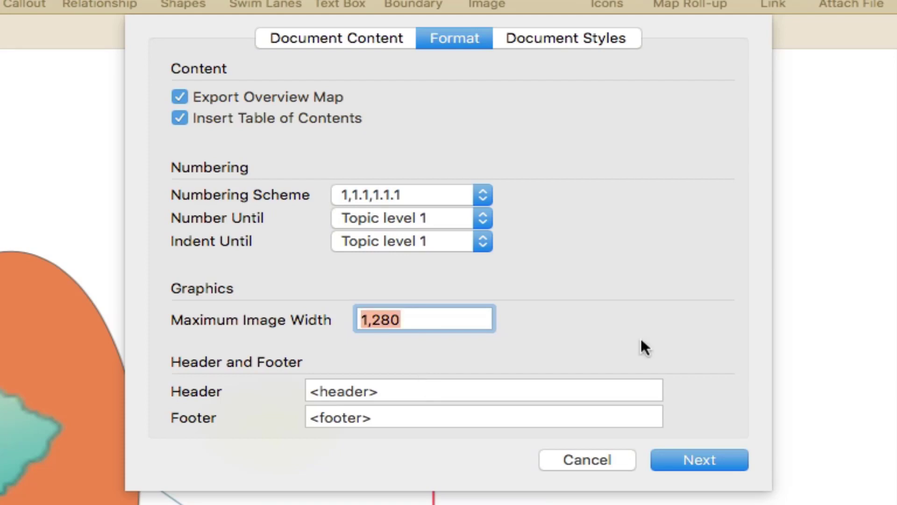
pyautogui.click(696, 455)
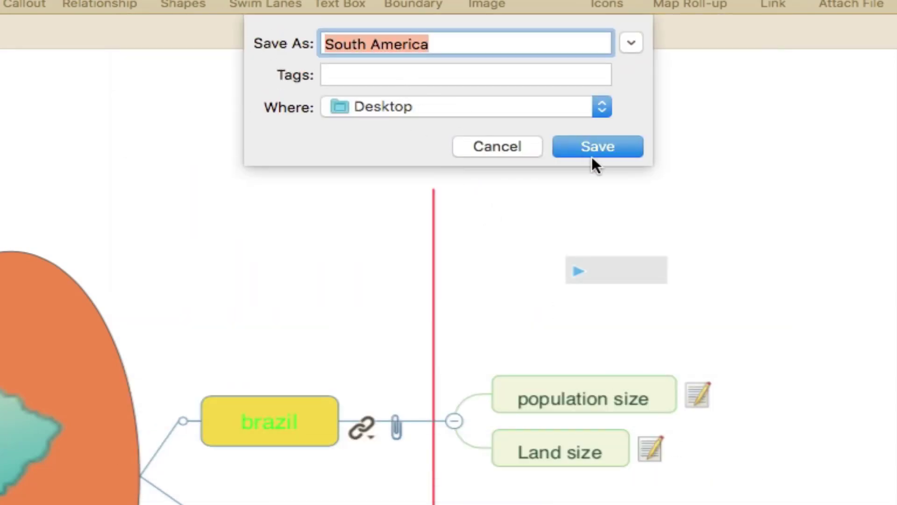
pyautogui.click(604, 144)
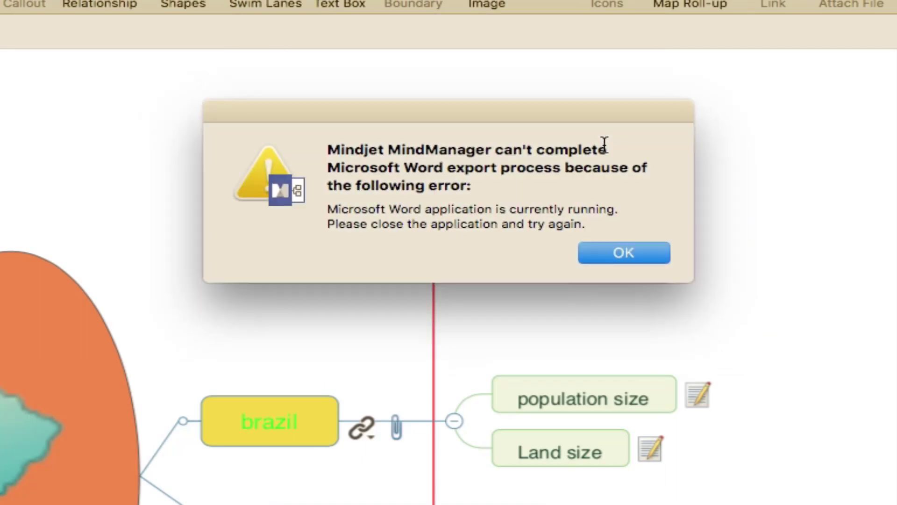
# - Switch to Microsoft Word and quit the application
pyautogui.hotkey('ctrl', 'Up')
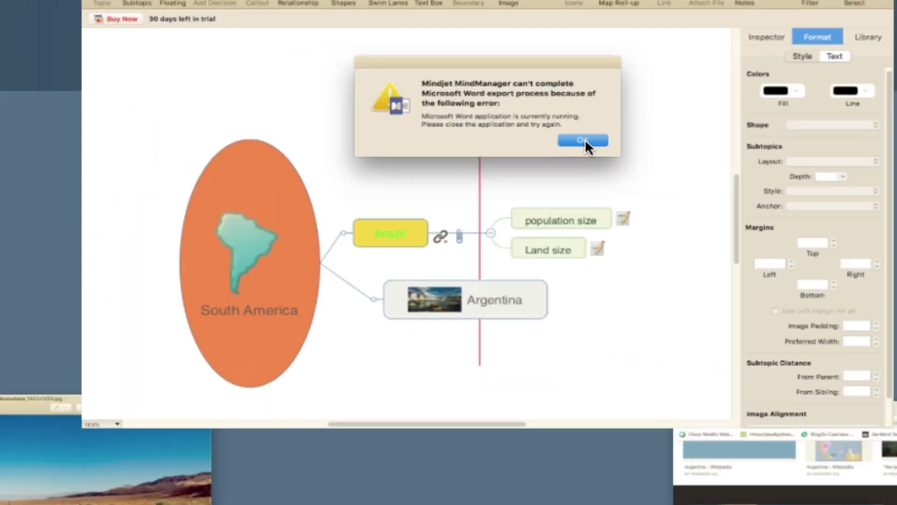
pyautogui.moveTo(675, 502)
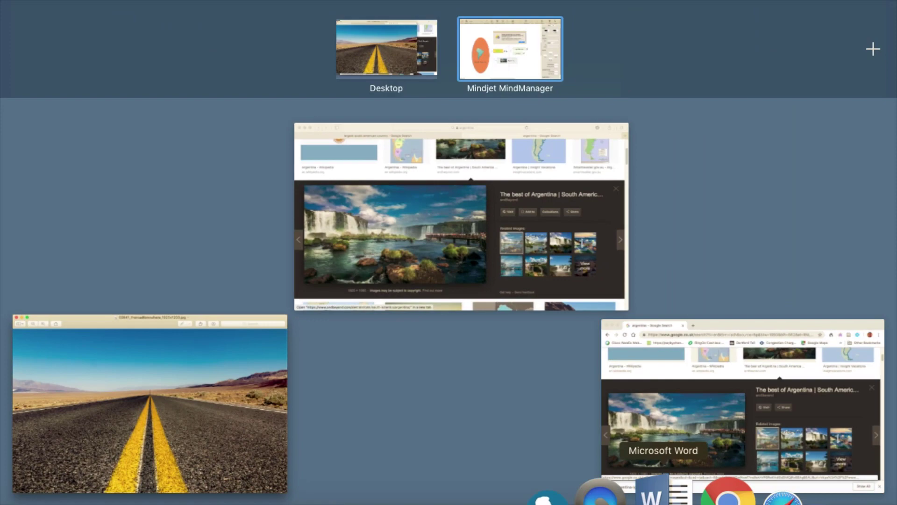
pyautogui.click(654, 497)
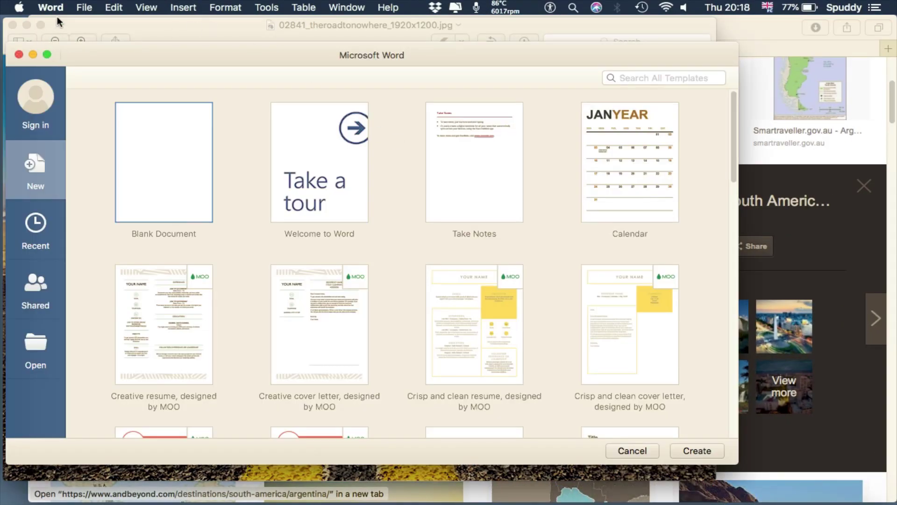
pyautogui.click(51, 7)
pyautogui.click(77, 128)
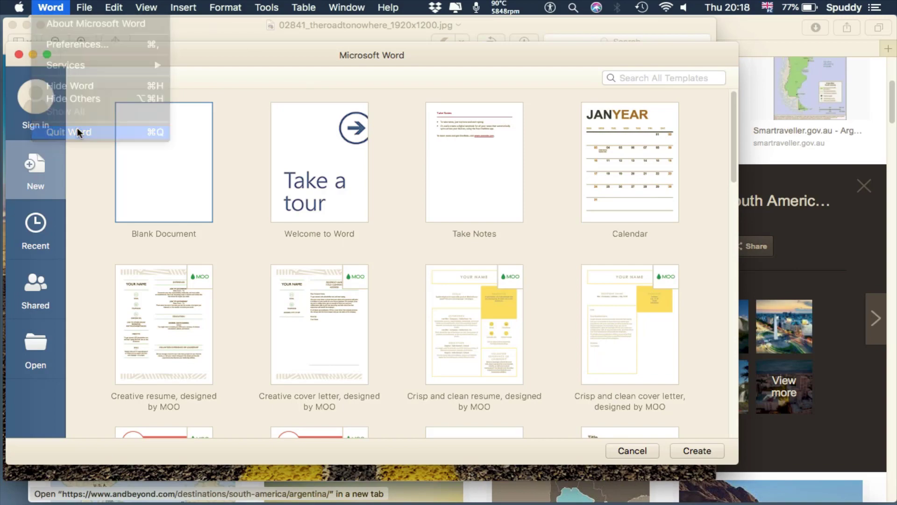
# - Return to the South America map in MindManager and dismiss the export alert
pyautogui.hotkey('ctrl', 'Up')
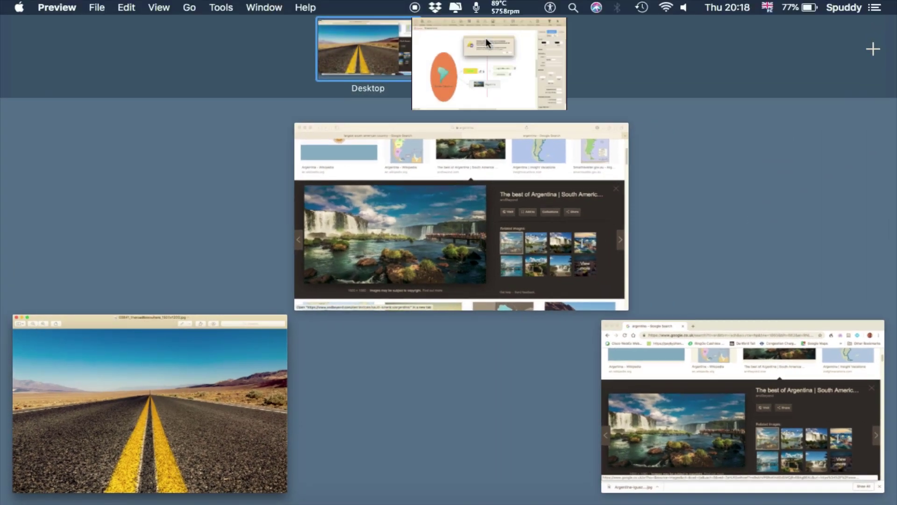
pyautogui.click(485, 37)
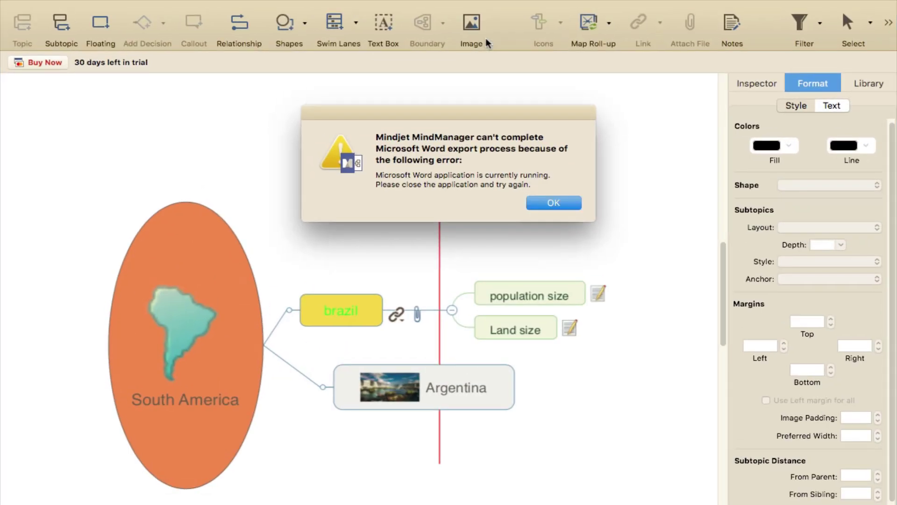
pyautogui.click(559, 206)
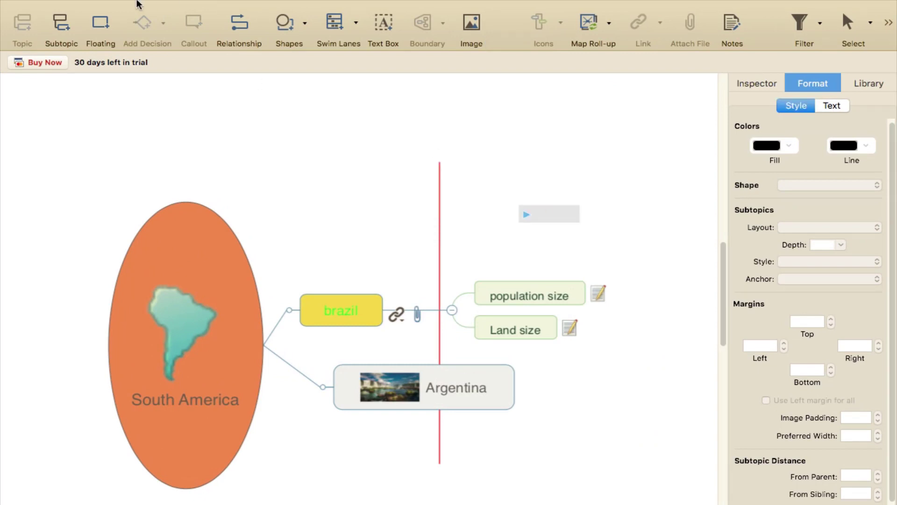
# - Export the map as a Microsoft Word file named South America to the Desktop, keeping the current content and format options
pyautogui.click(164, 7)
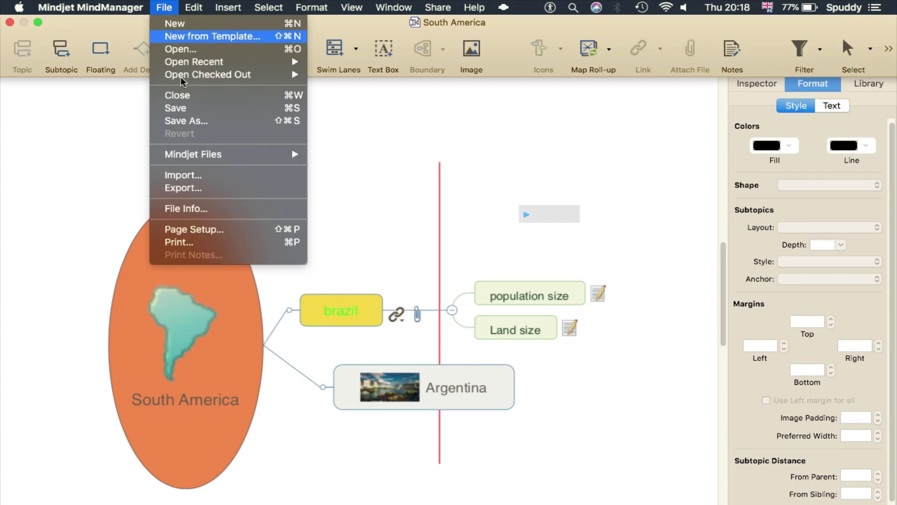
pyautogui.click(210, 188)
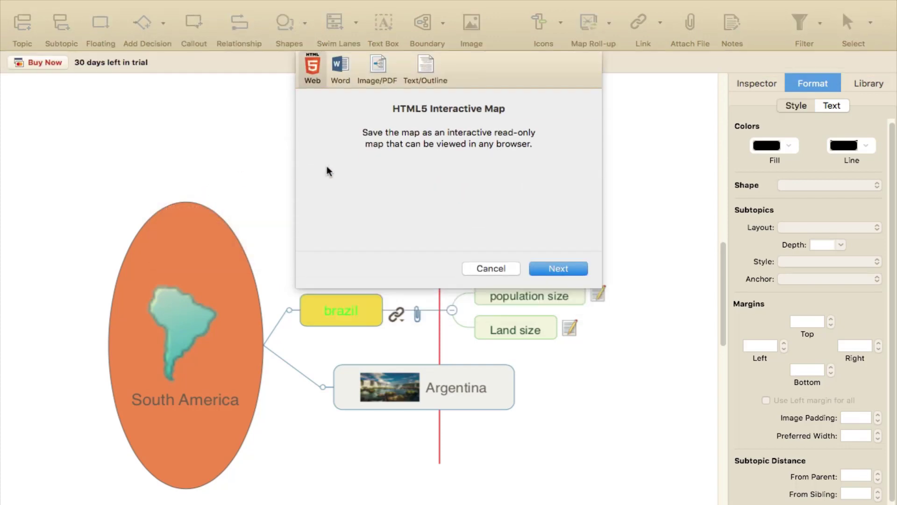
pyautogui.click(343, 68)
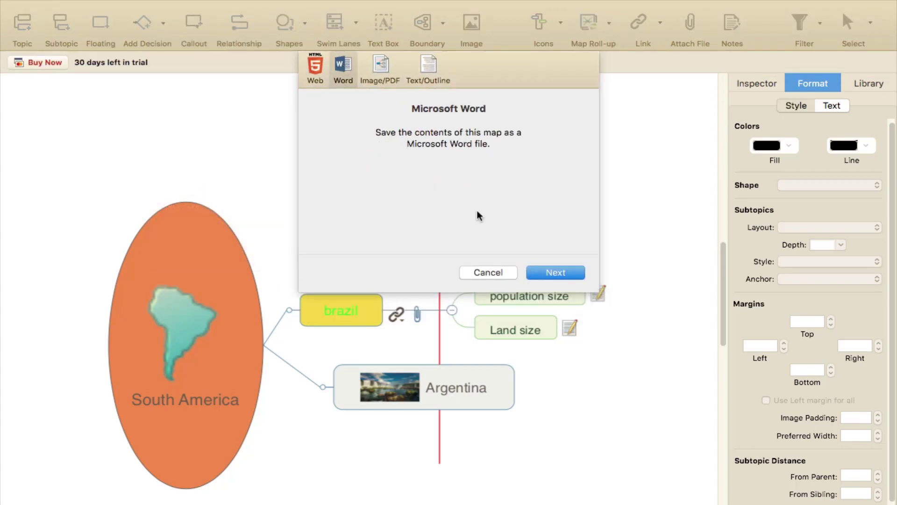
pyautogui.click(549, 274)
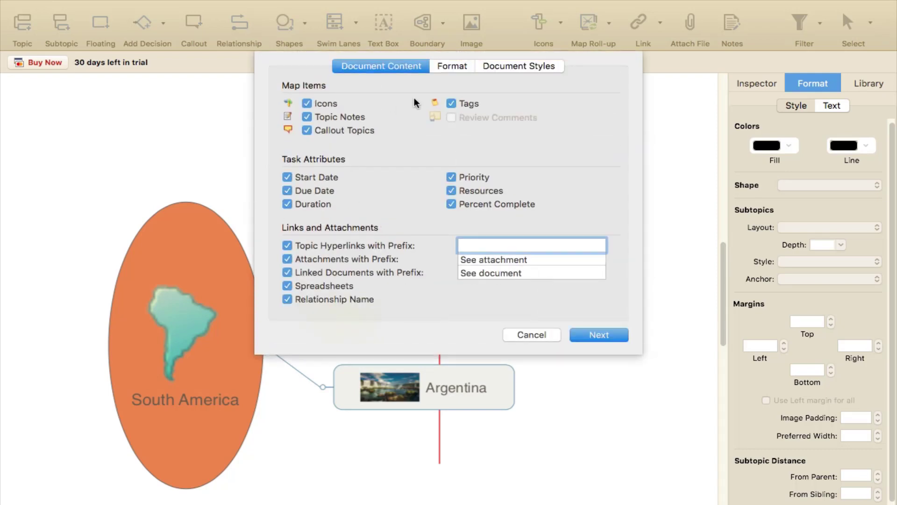
pyautogui.click(450, 66)
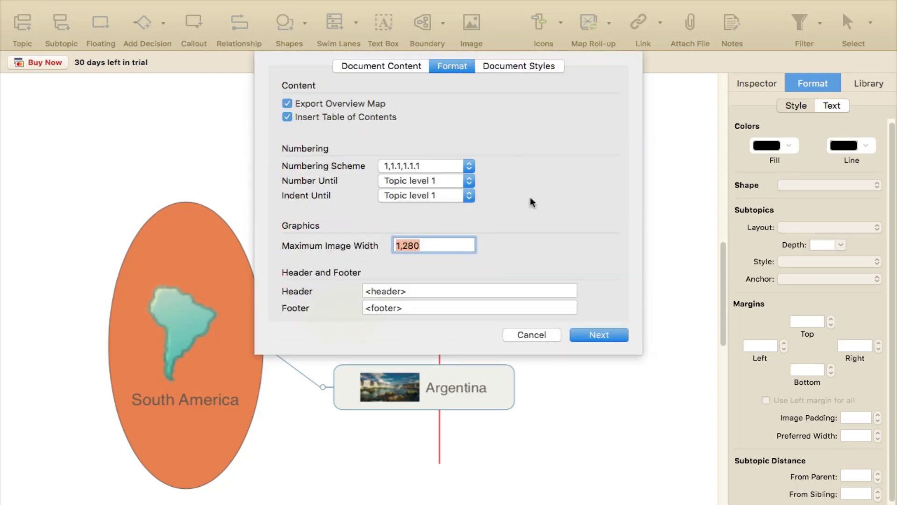
pyautogui.click(598, 337)
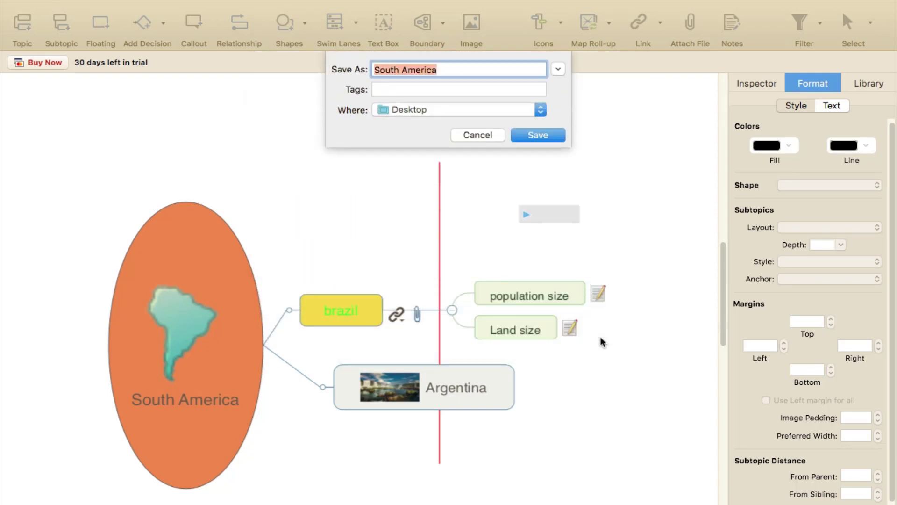
pyautogui.click(537, 137)
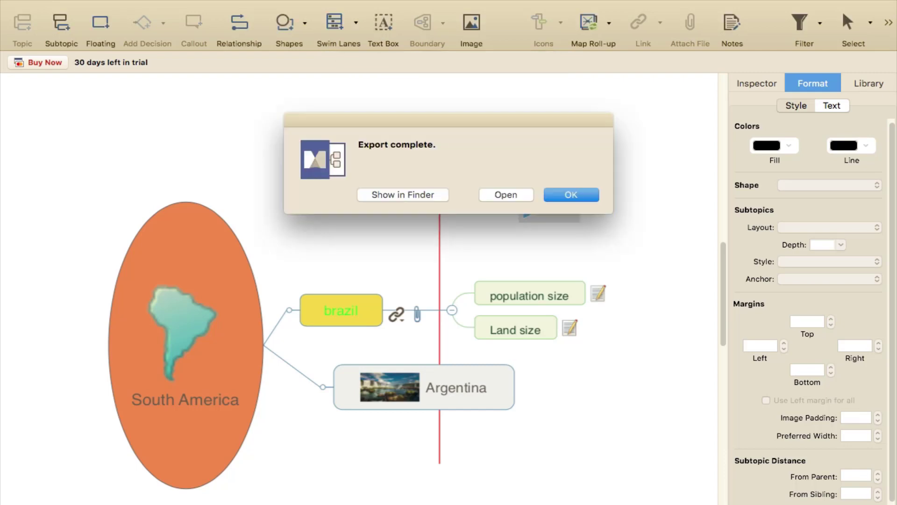
pyautogui.click(570, 194)
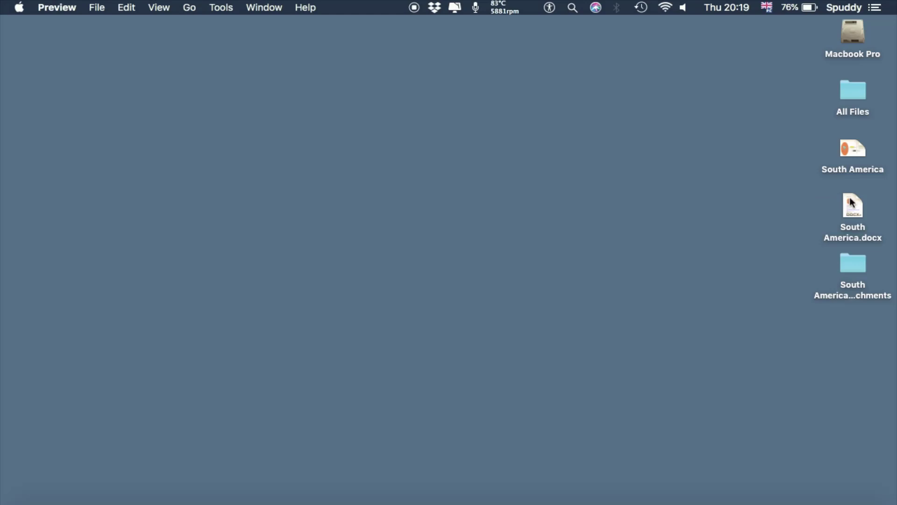
# - Open South America.docx from the Desktop in full-screen Word, updating its fields and the entire table of contents
pyautogui.click(855, 205)
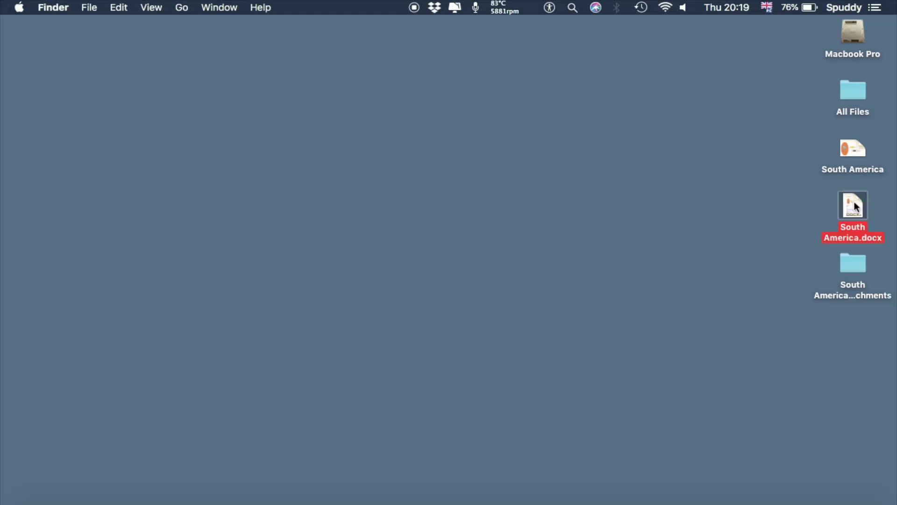
pyautogui.doubleClick(855, 206)
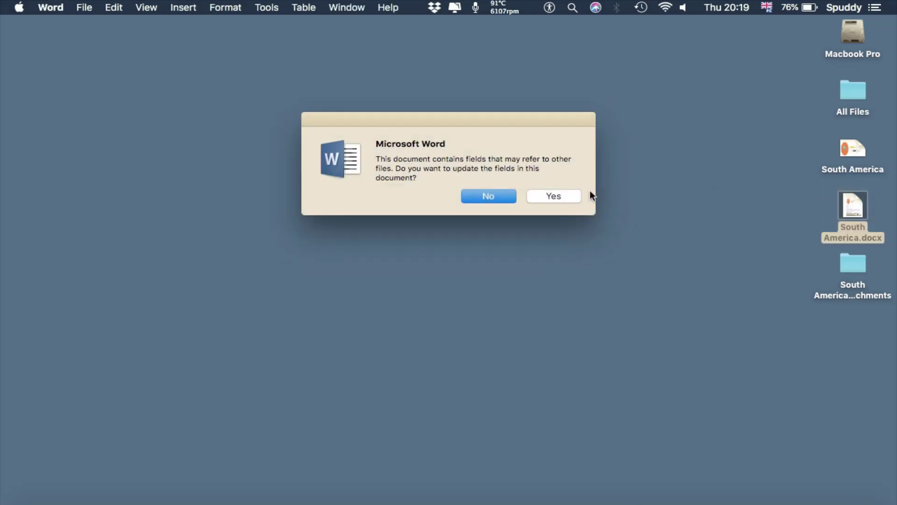
pyautogui.click(552, 196)
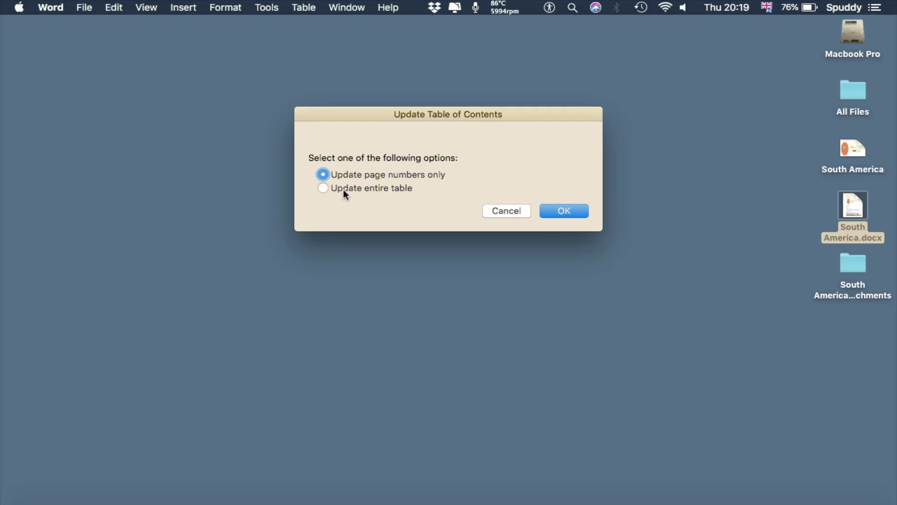
pyautogui.click(323, 188)
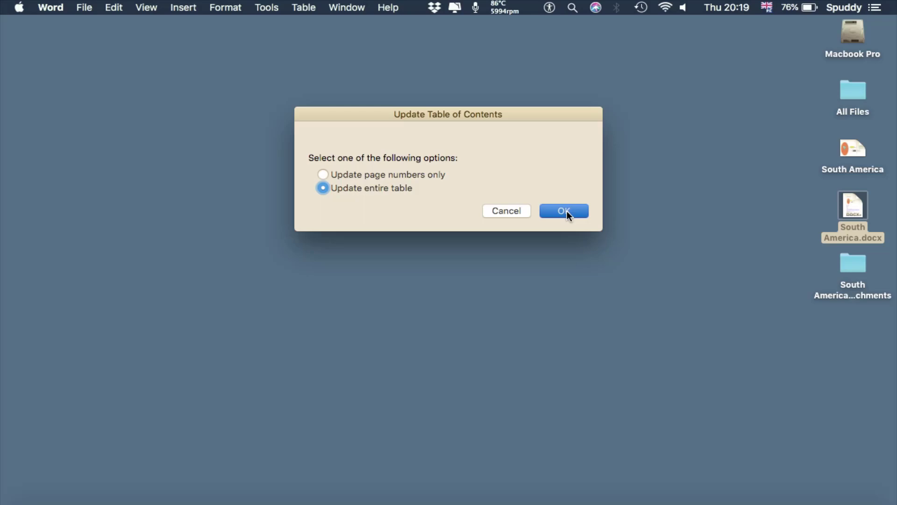
pyautogui.click(566, 212)
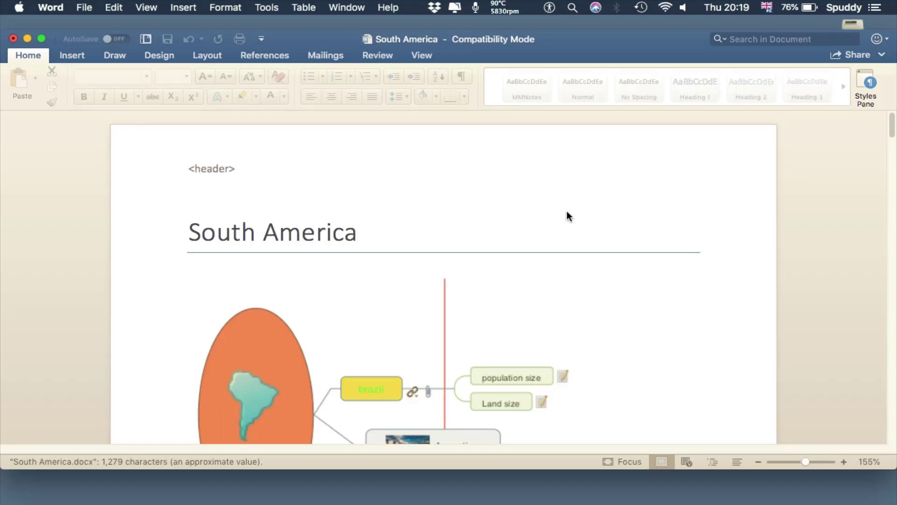
pyautogui.click(41, 38)
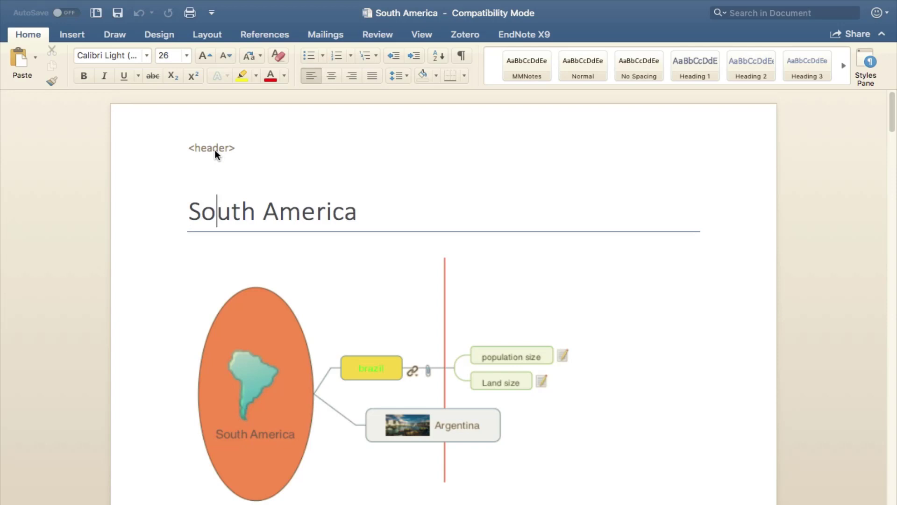
# - Review the exported document's overview map, table of contents, links, attachment reference, topic notes and images
pyautogui.scroll(-5, 277, 266)
pyautogui.scroll(-2, 278, 269)
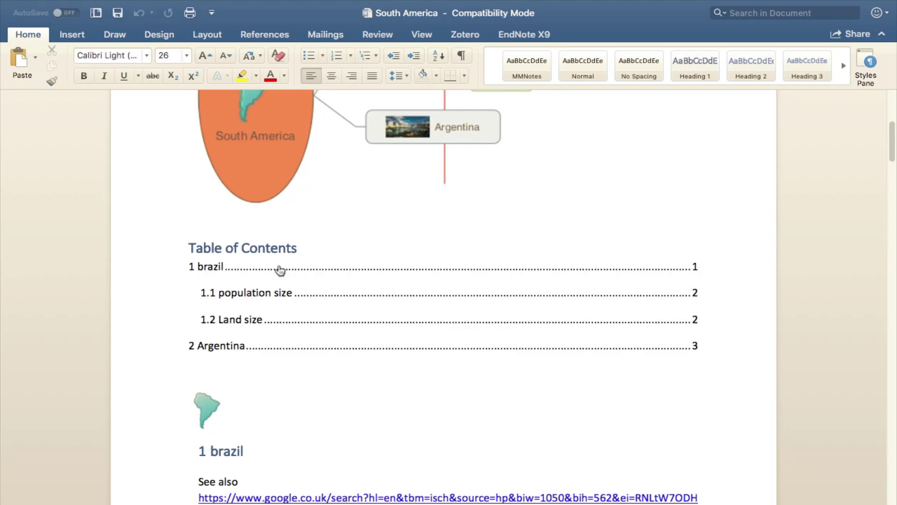
pyautogui.scroll(-6, 278, 267)
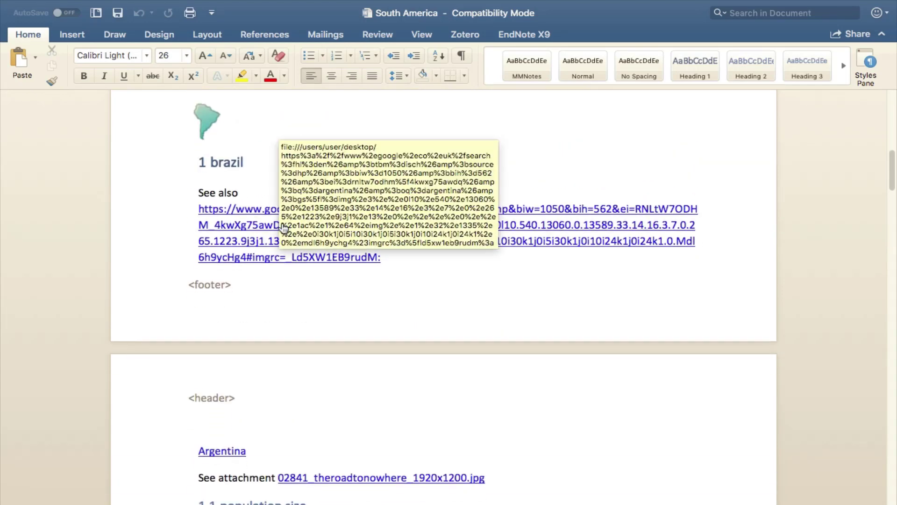
pyautogui.click(284, 228)
pyautogui.scroll(-4, 470, 438)
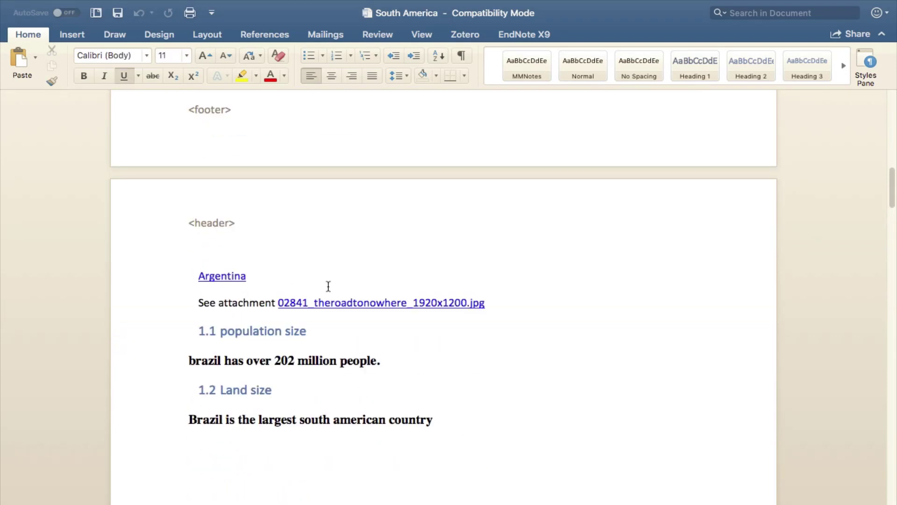
pyautogui.moveTo(336, 305)
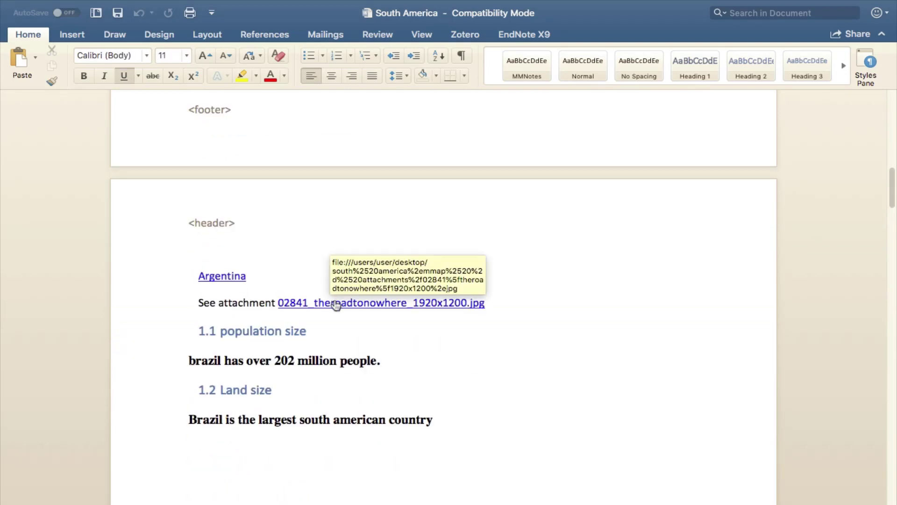
pyautogui.scroll(-18, 335, 305)
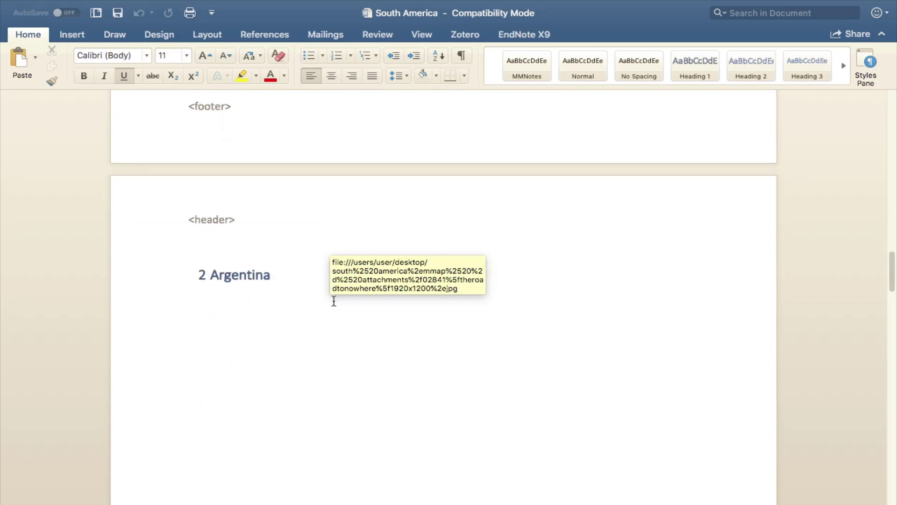
pyautogui.scroll(-18, 334, 302)
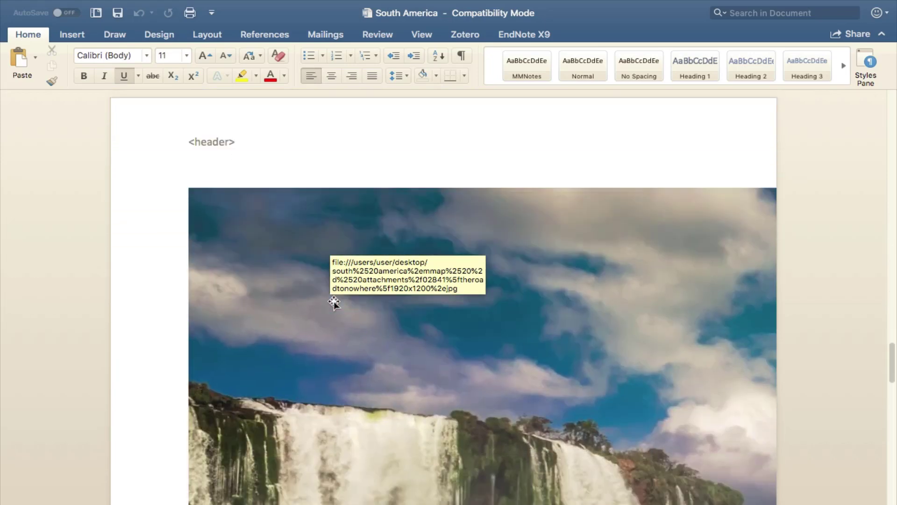
pyautogui.scroll(-17, 334, 303)
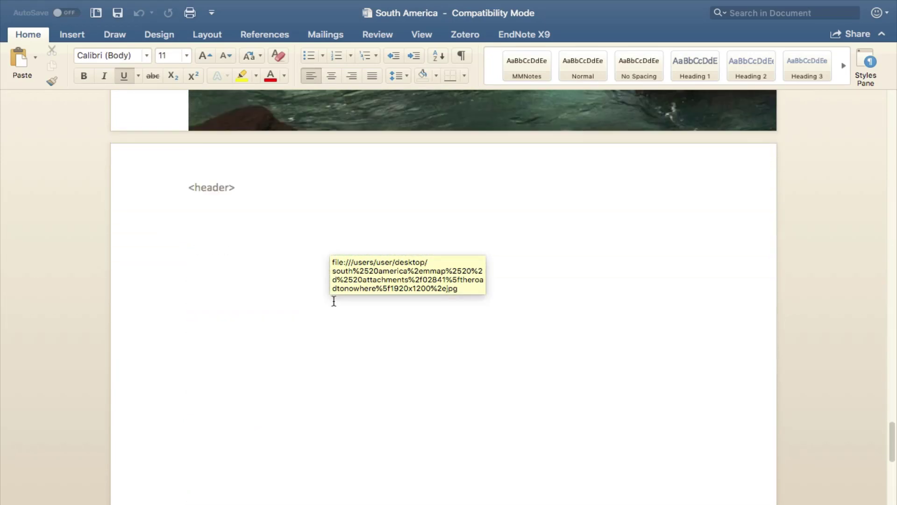
pyautogui.scroll(20, 334, 301)
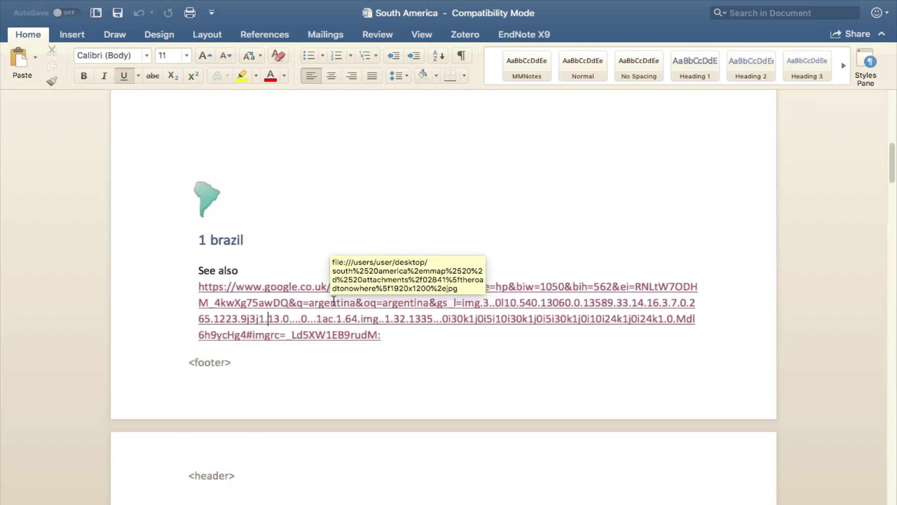
pyautogui.scroll(8, 335, 302)
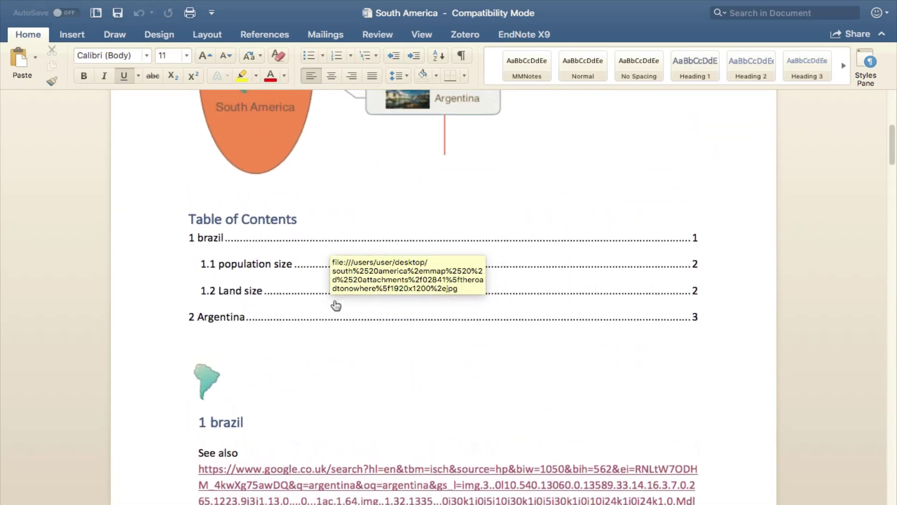
pyautogui.scroll(-9, 336, 305)
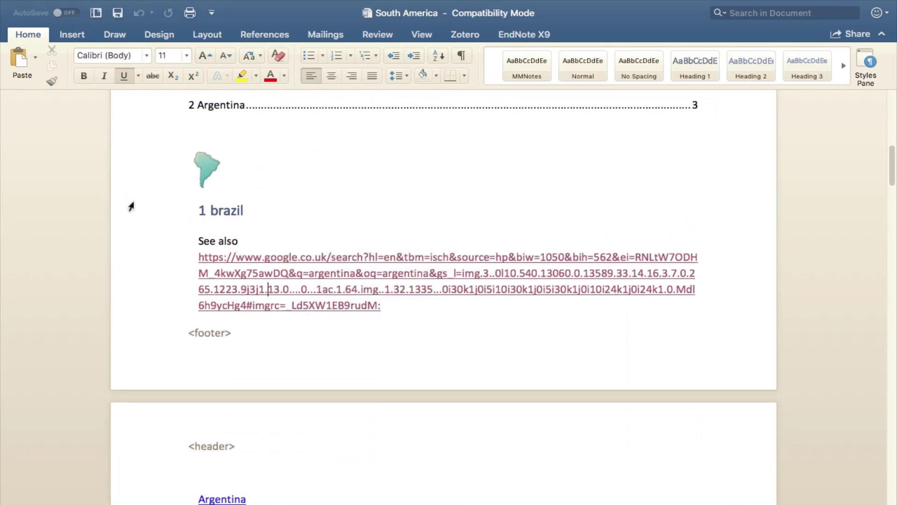
# - Switch back to MindManager and create a new map with the central topic named Brazil
pyautogui.hotkey('ctrl', 'Up')
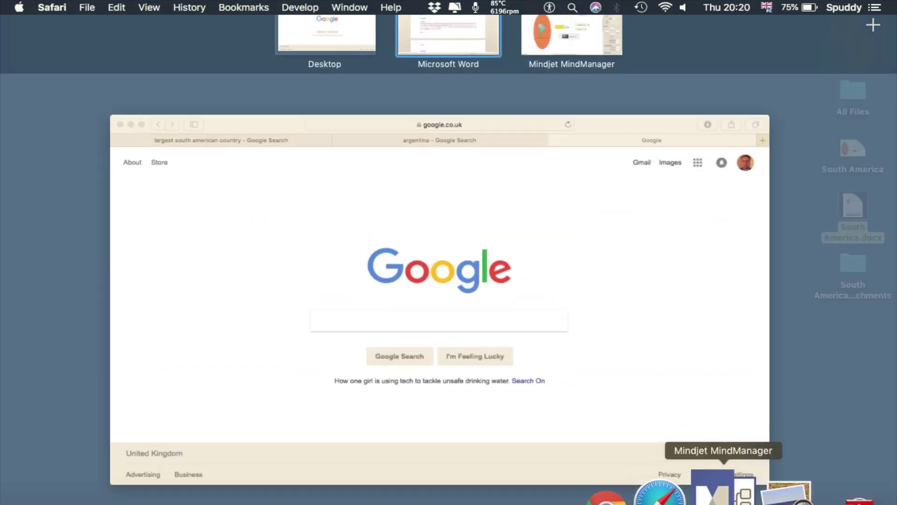
pyautogui.click(713, 489)
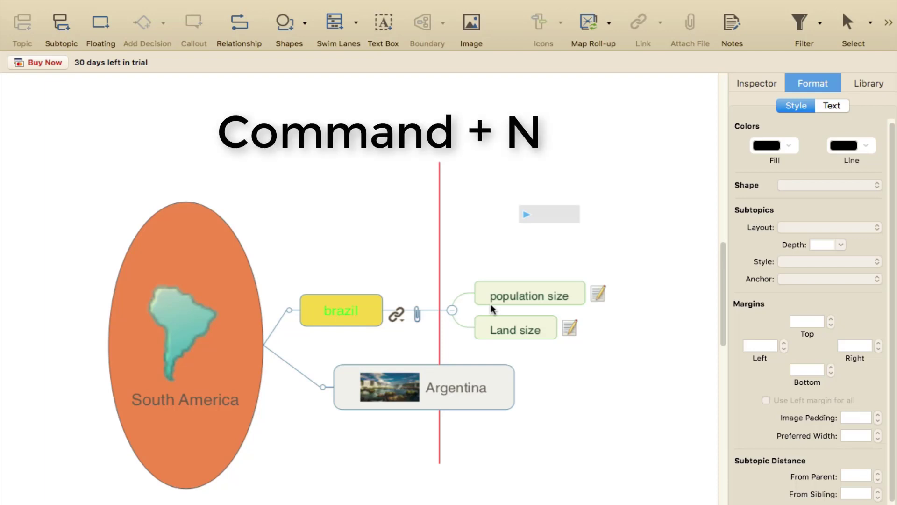
pyautogui.press('super+n')
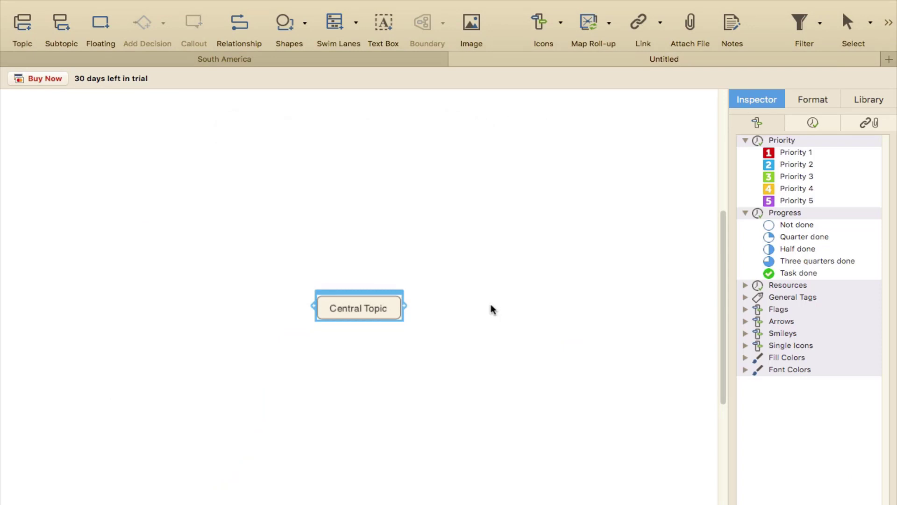
pyautogui.doubleClick(358, 310)
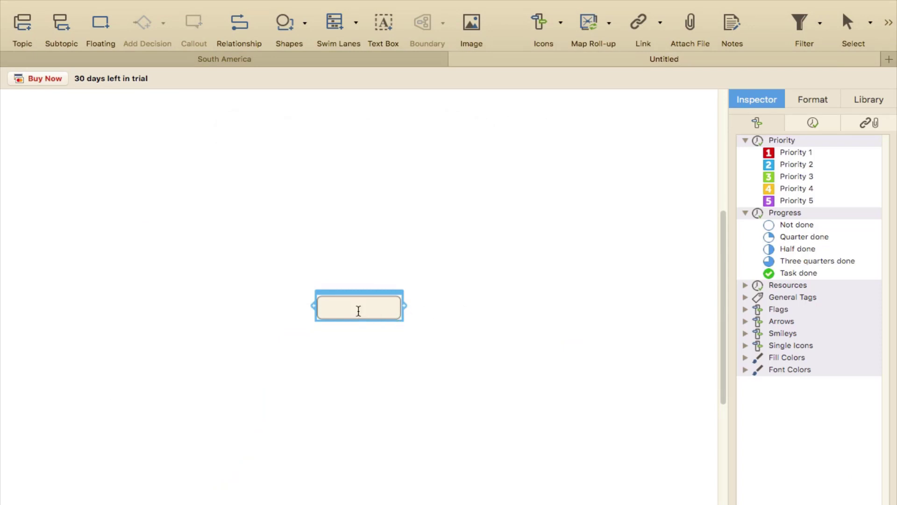
pyautogui.write('brazil')
pyautogui.click(442, 260)
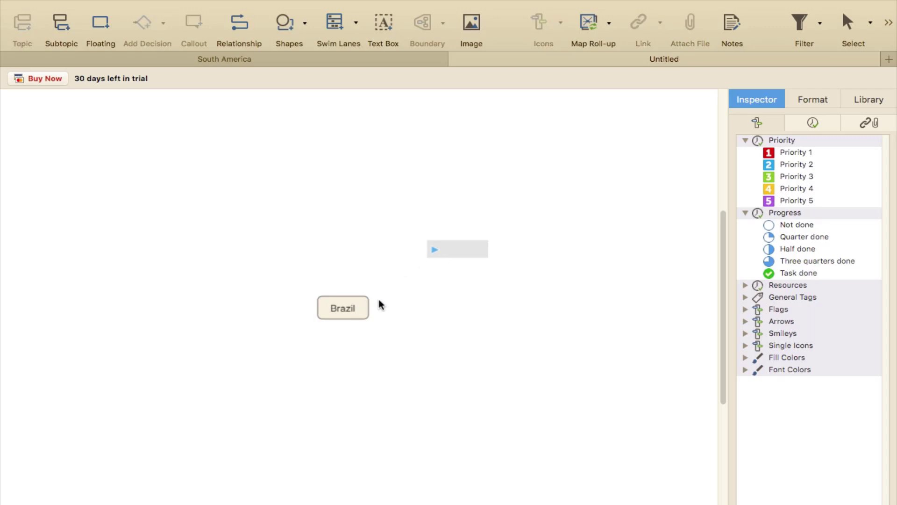
# - Add two main topics named Intro and Para 2 to the Brazil central topic
pyautogui.click(353, 309)
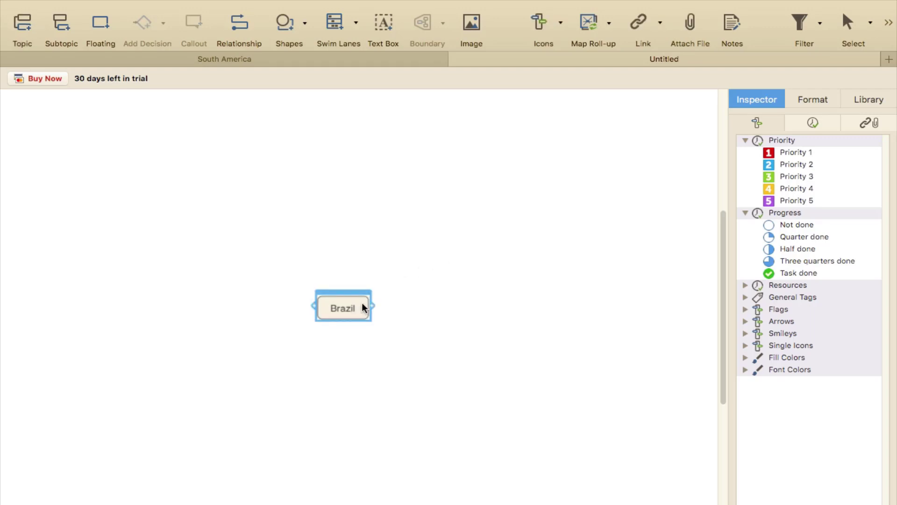
pyautogui.press('Return')
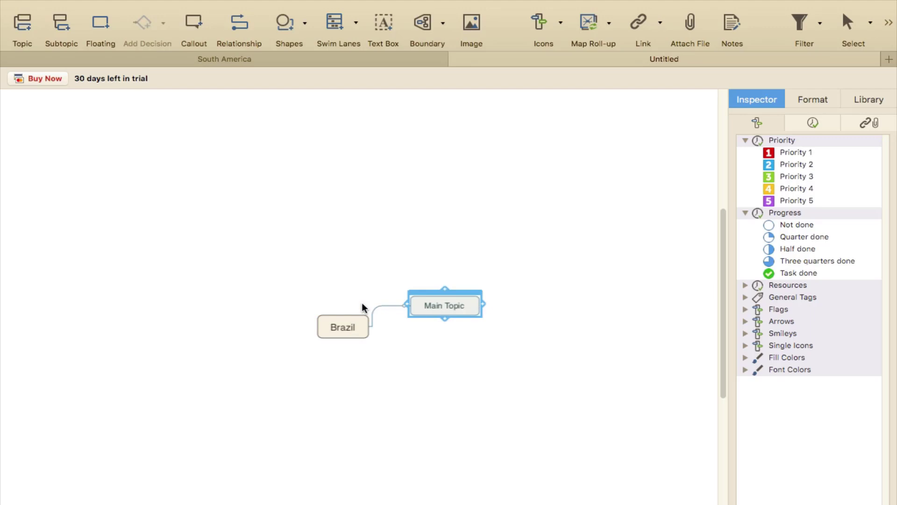
pyautogui.write('Intro')
pyautogui.click(346, 328)
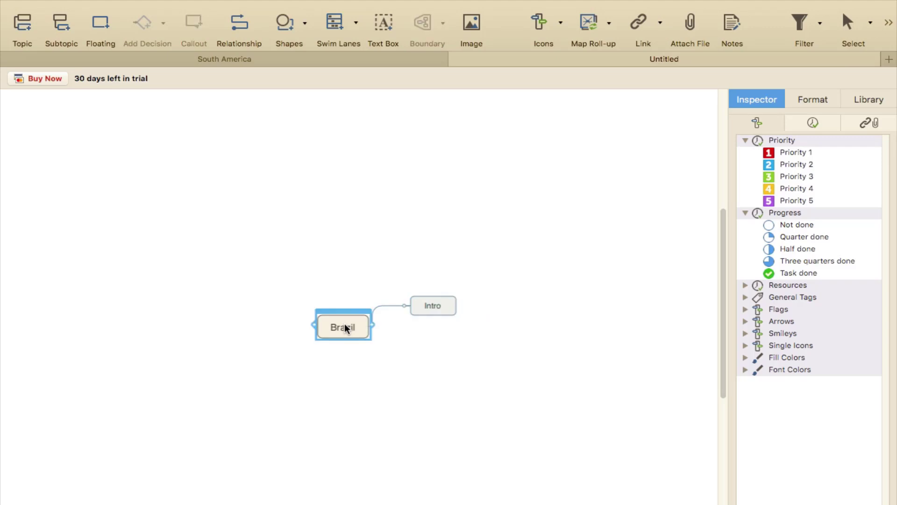
pyautogui.press('Return')
pyautogui.write('Pa')
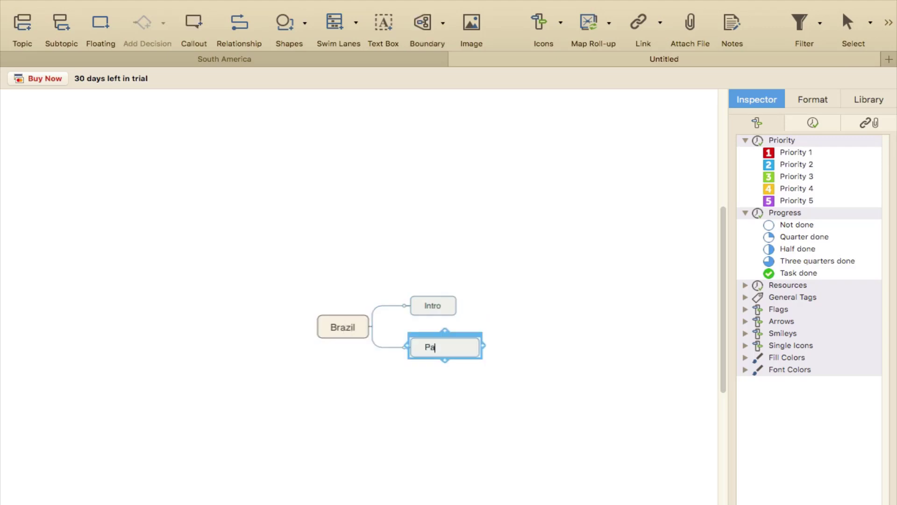
pyautogui.write('ra 2')
pyautogui.press('Return')
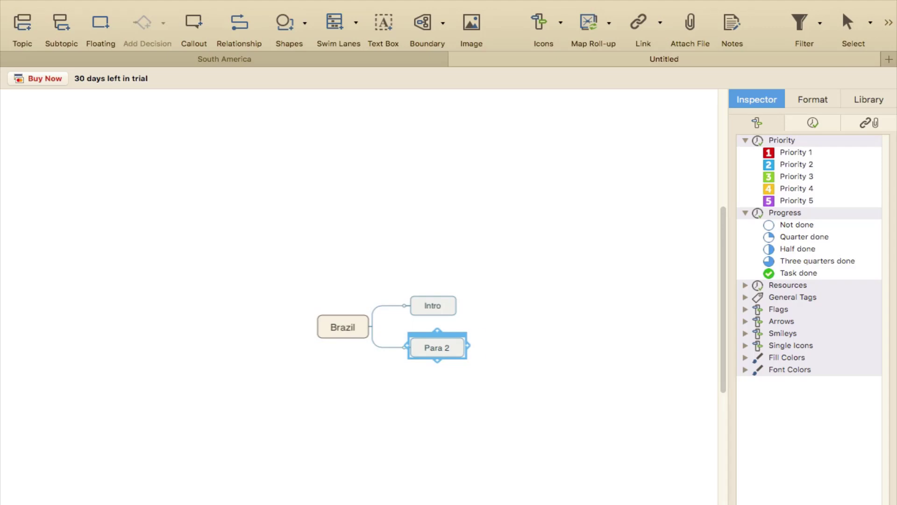
# - Add a third main topic named para 3 to the Brazil central topic
pyautogui.click(344, 334)
pyautogui.press('Return')
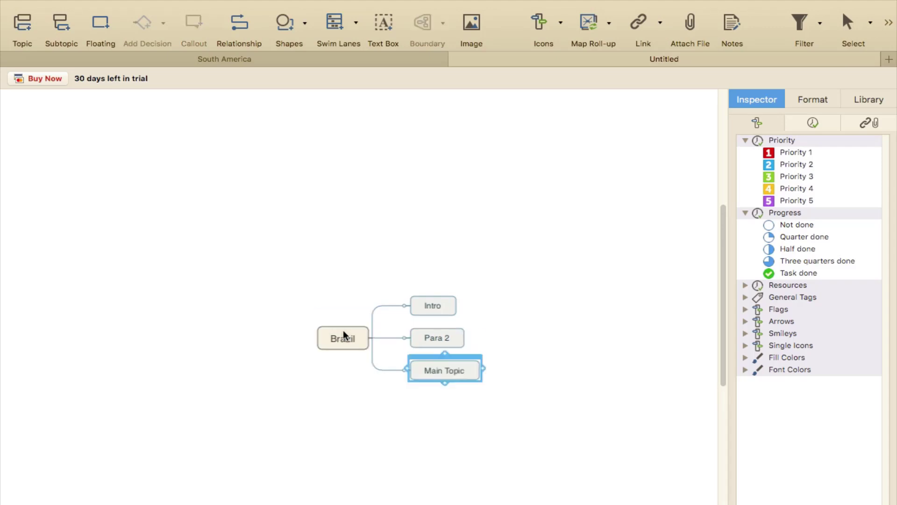
pyautogui.write('para 3')
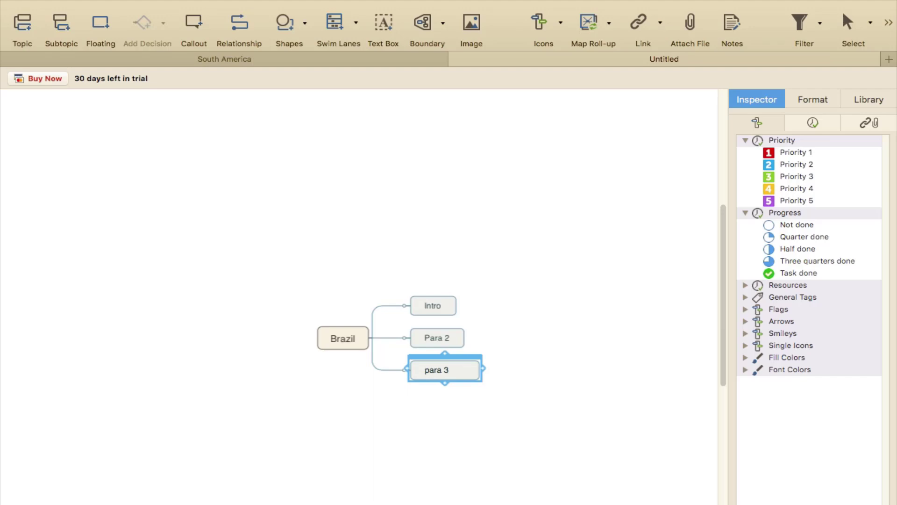
pyautogui.click(419, 270)
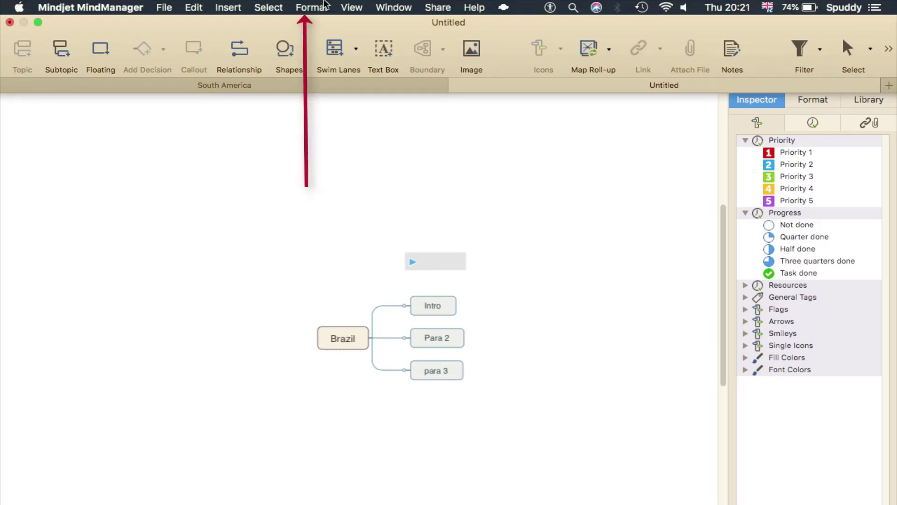
# - Number the map's topics with the A.1.1.1.1 scheme and move the para 3 topic above Intro
pyautogui.click(313, 8)
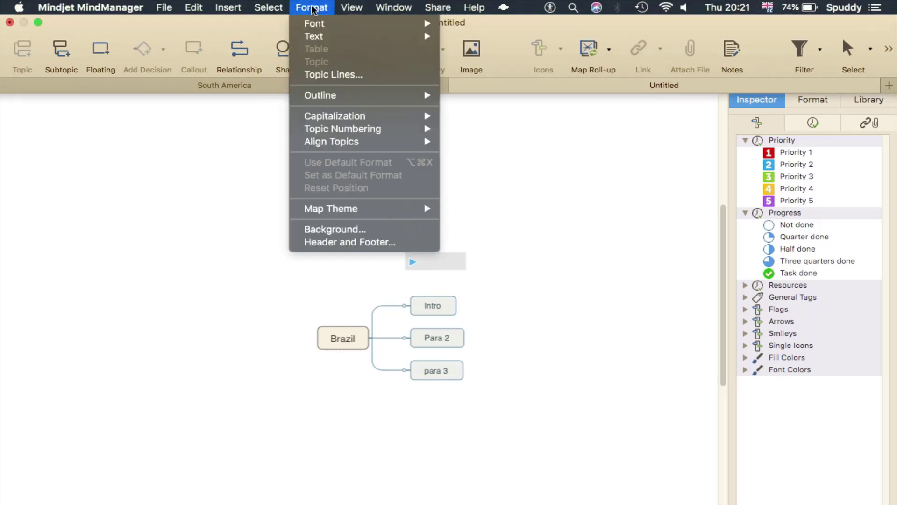
pyautogui.moveTo(373, 130)
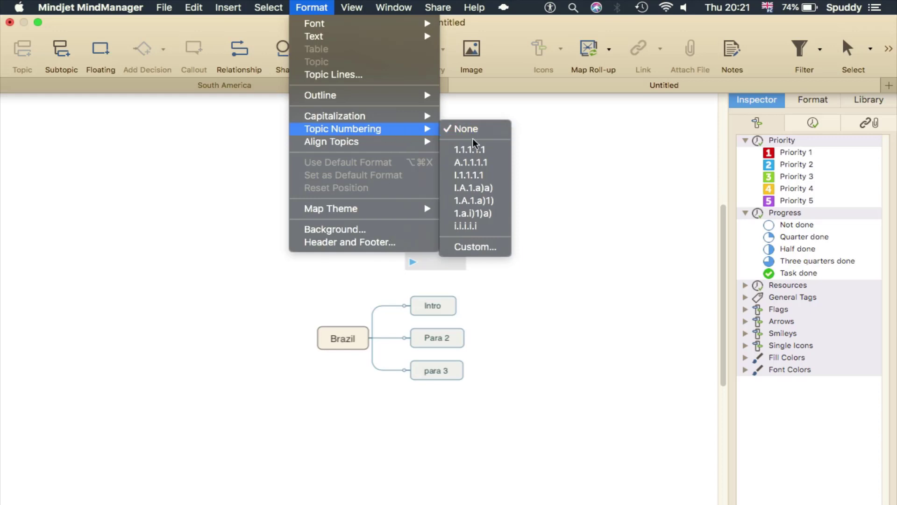
pyautogui.click(472, 162)
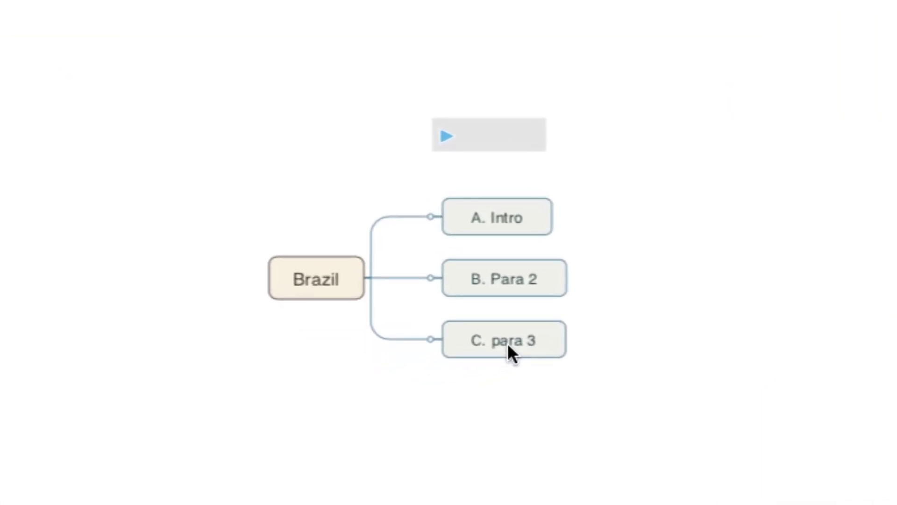
pyautogui.moveTo(508, 345); pyautogui.dragTo(498, 164)
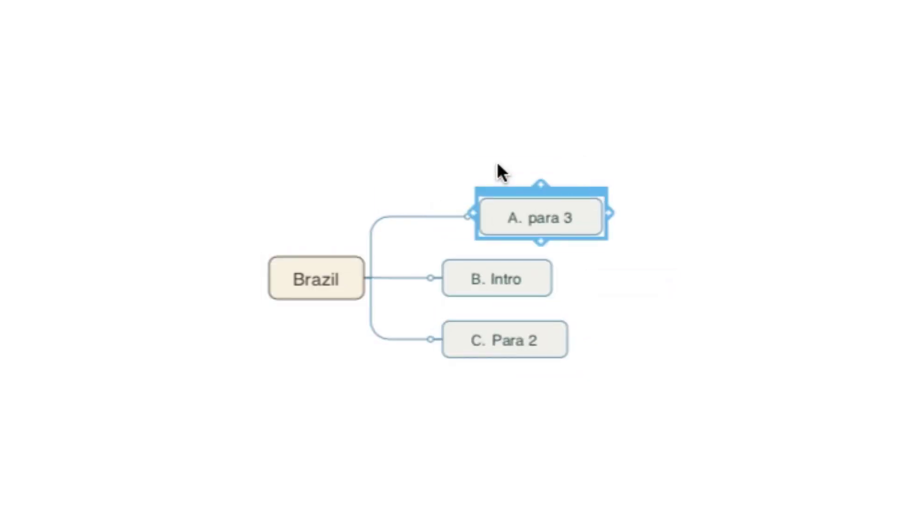
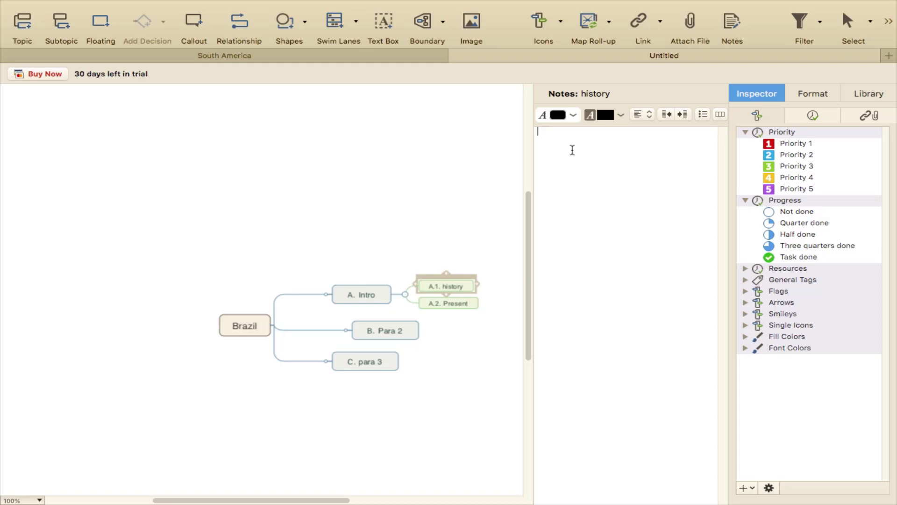
# - Fill the history subtopic's note with the paragraph on Brazil's history and the Present subtopic's note with the paragraph on Brazil's influence and economy
pyautogui.write('The history of Brazil starts with indigenous people in Brazil. Europeans arrived in Brazil at the opening of the 16th century. ... On September 7, 1822, the country declared its independence from Portugal and it became the Empire of Brazil. A military coup in 1889 established the First Brazilian Republic.')
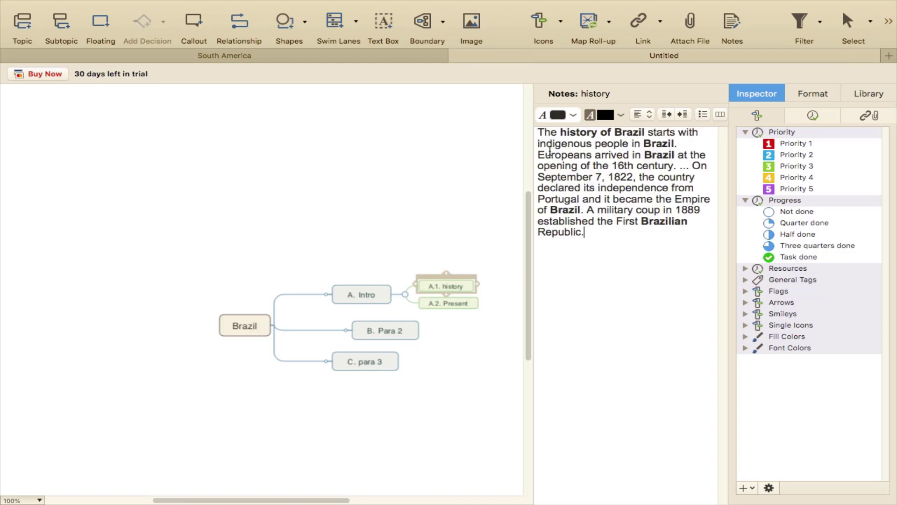
pyautogui.click(453, 302)
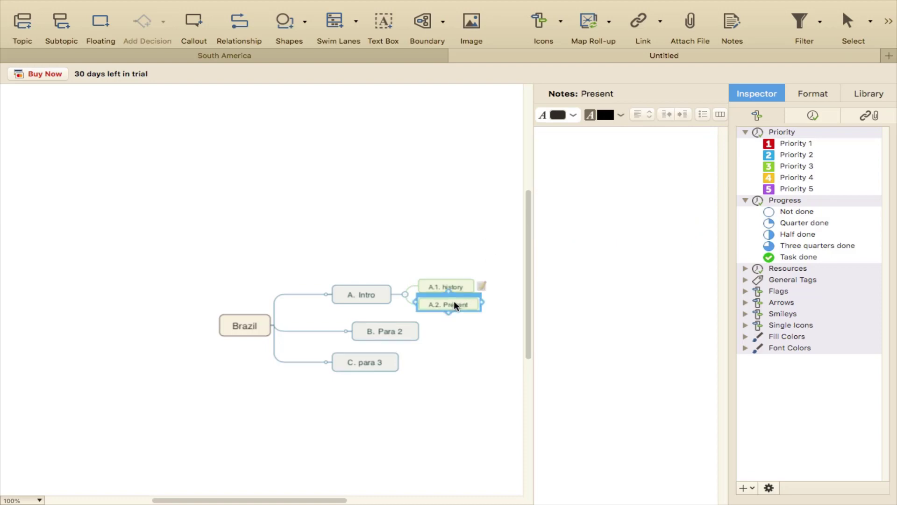
pyautogui.click(569, 151)
pyautogui.write("Brazil is South America's most influential country, a rising economic power and one of the world's biggest democracies. Over the past few years ...")
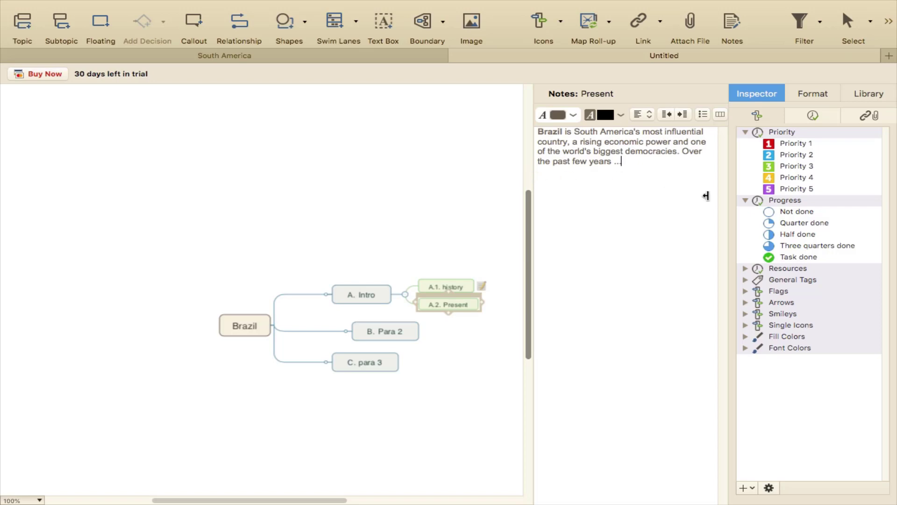
pyautogui.moveTo(706, 196); pyautogui.dragTo(735, 200)
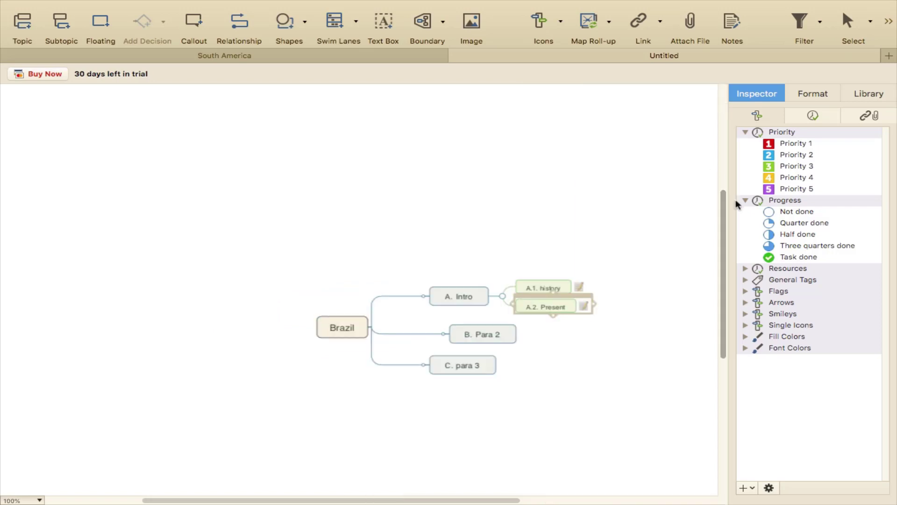
pyautogui.click(645, 312)
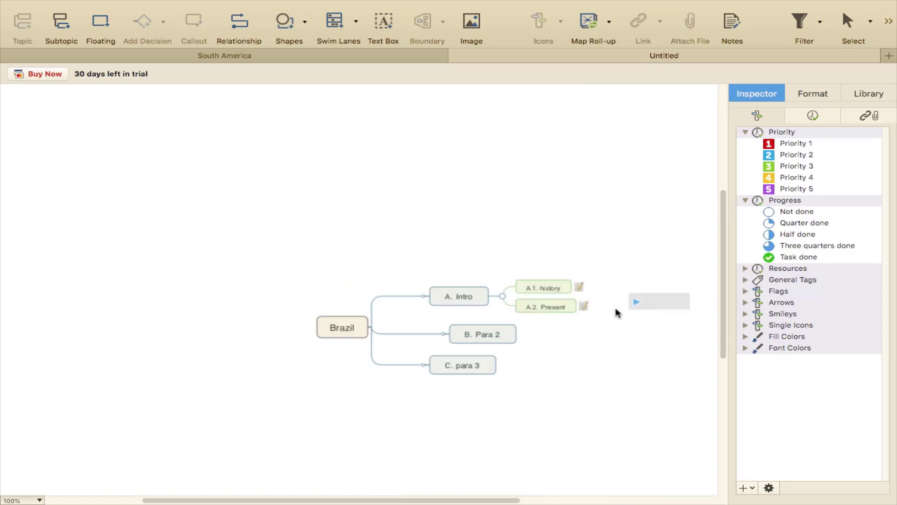
# - Highlight in yellow the history note's passage from "the 16th century" into "declared its independence", and close the note
pyautogui.click(579, 286)
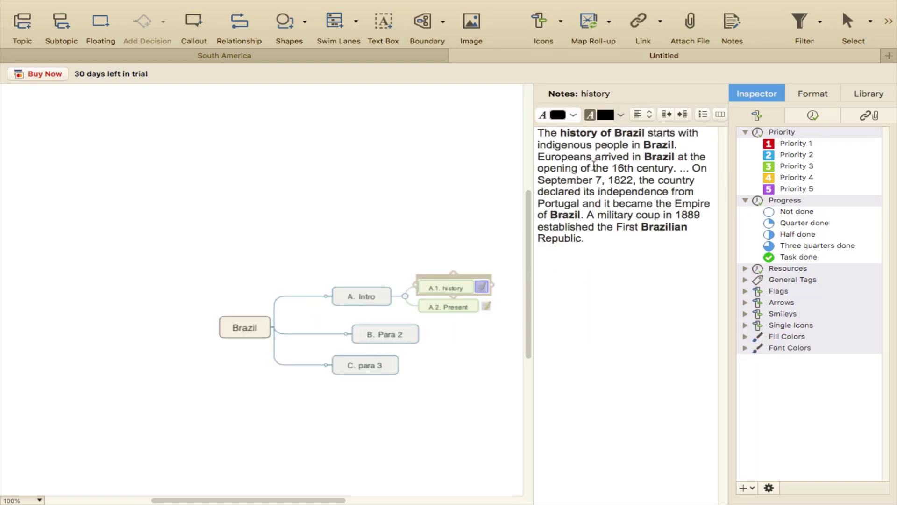
pyautogui.moveTo(594, 167); pyautogui.dragTo(632, 192)
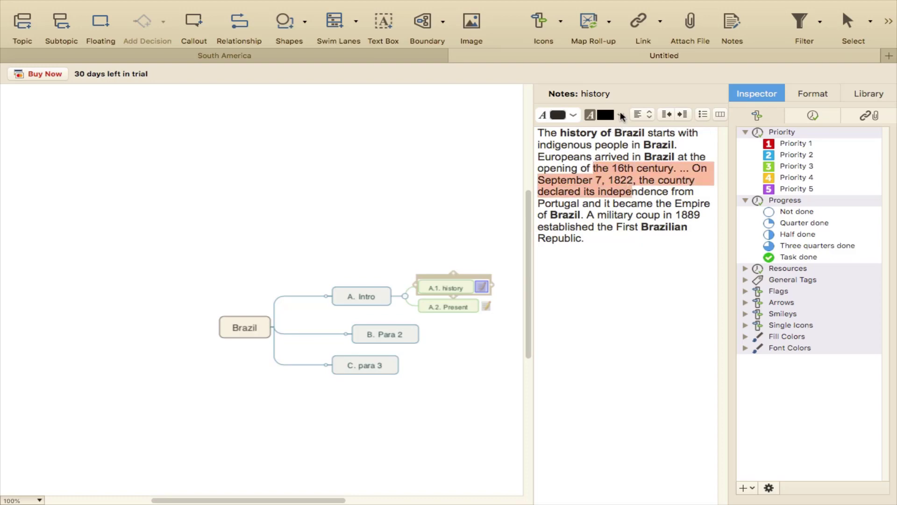
pyautogui.click(620, 114)
pyautogui.click(601, 174)
pyautogui.click(638, 321)
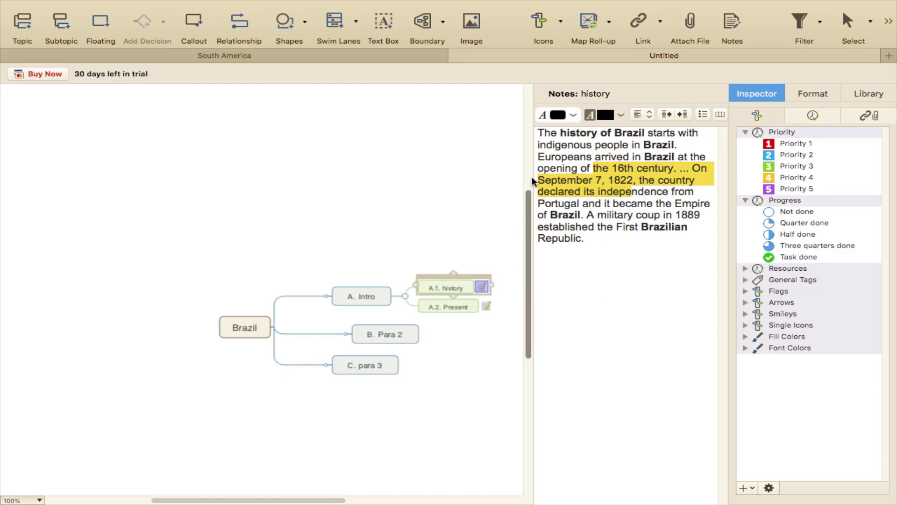
pyautogui.moveTo(533, 177); pyautogui.dragTo(683, 203)
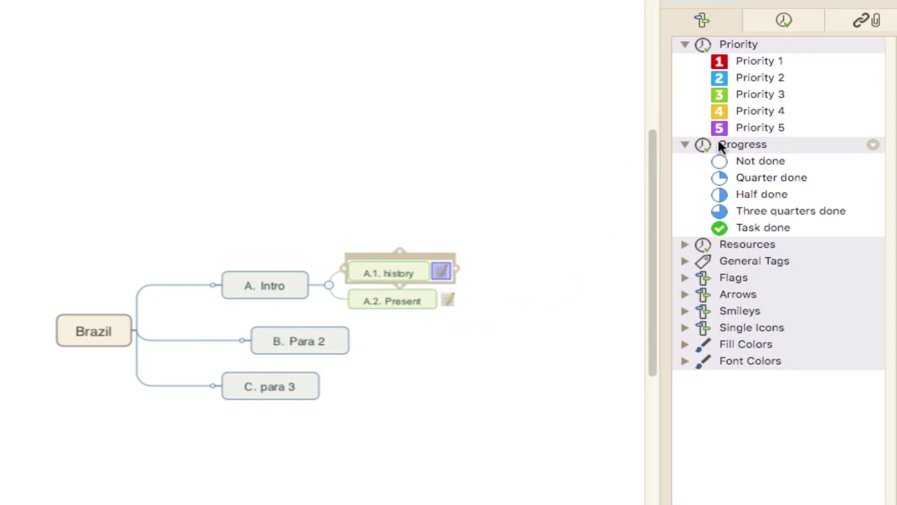
# - Assign Priority 1 to both the history and Present subtopics
pyautogui.click(748, 59)
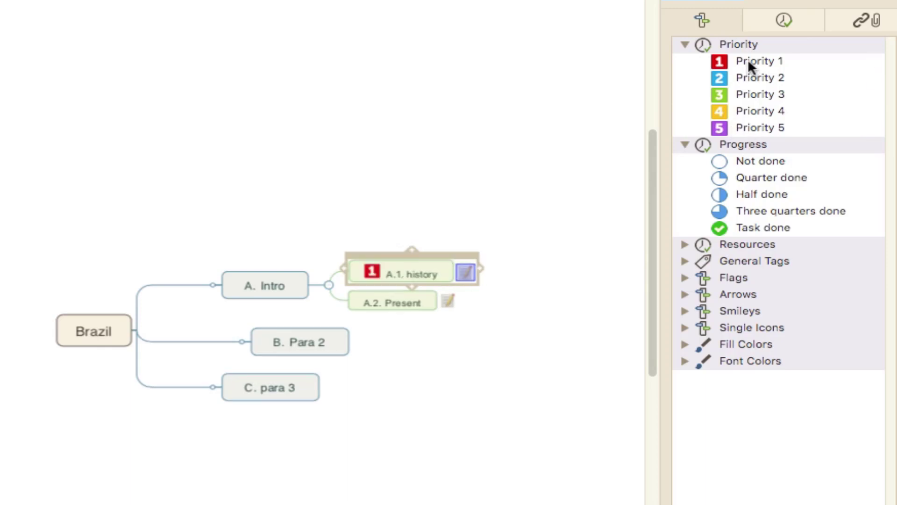
pyautogui.click(391, 302)
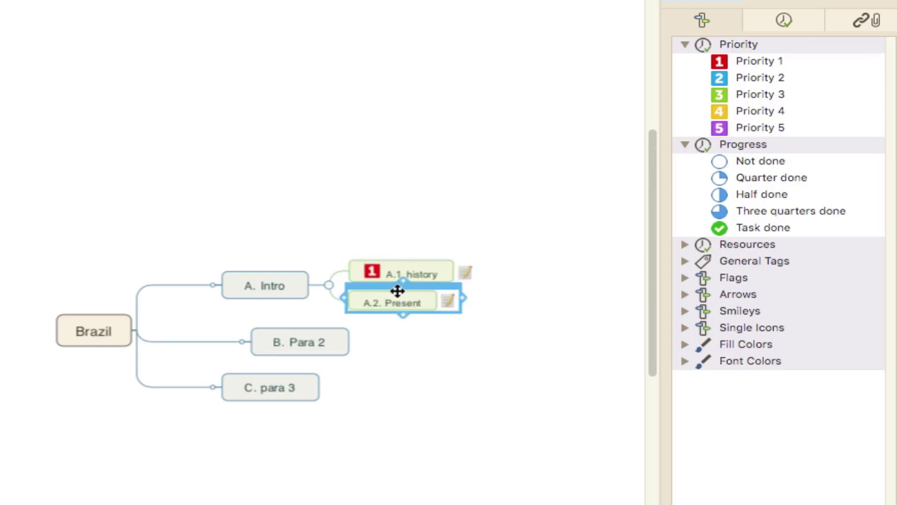
pyautogui.click(746, 60)
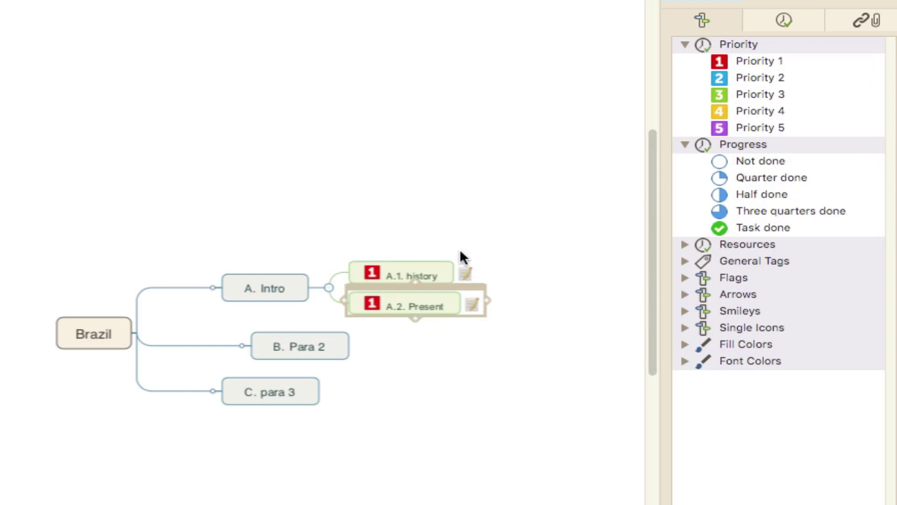
# - Set the history subtopic's progress to Half done and the Present subtopic's progress to Three quarters done
pyautogui.click(382, 276)
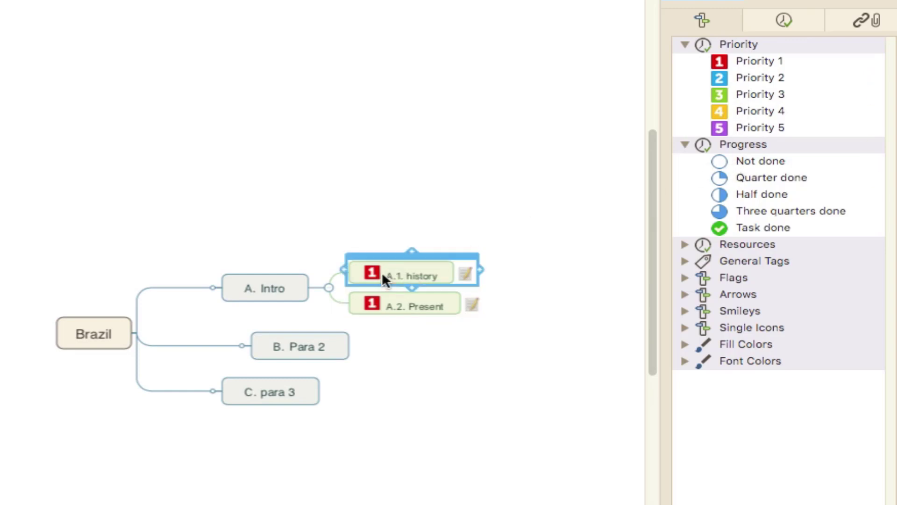
pyautogui.click(752, 196)
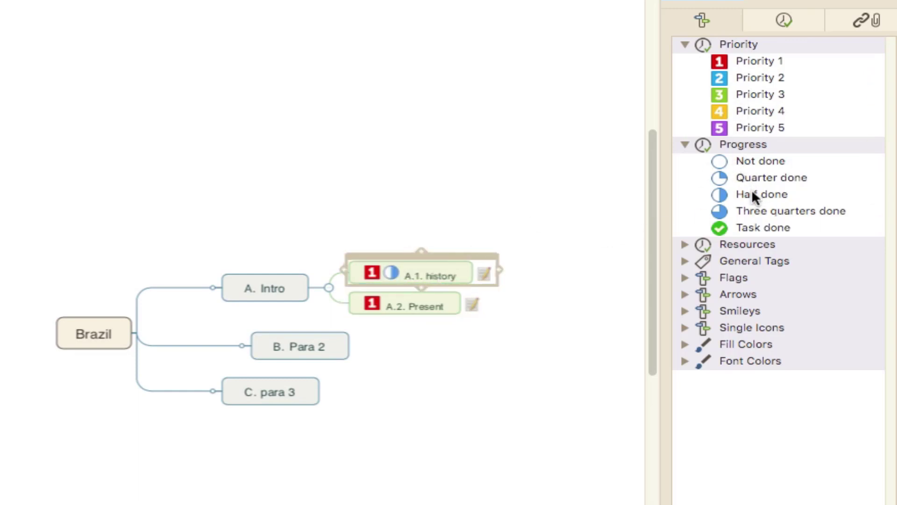
pyautogui.click(385, 300)
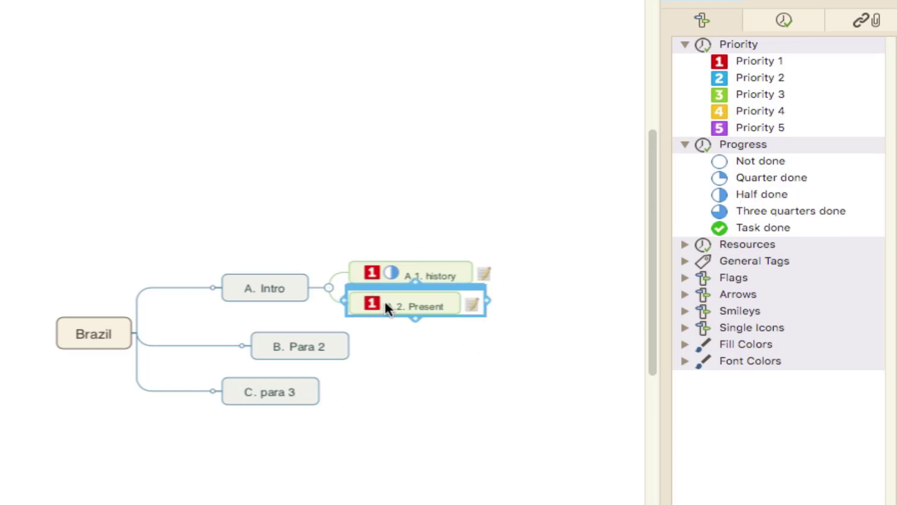
pyautogui.click(760, 212)
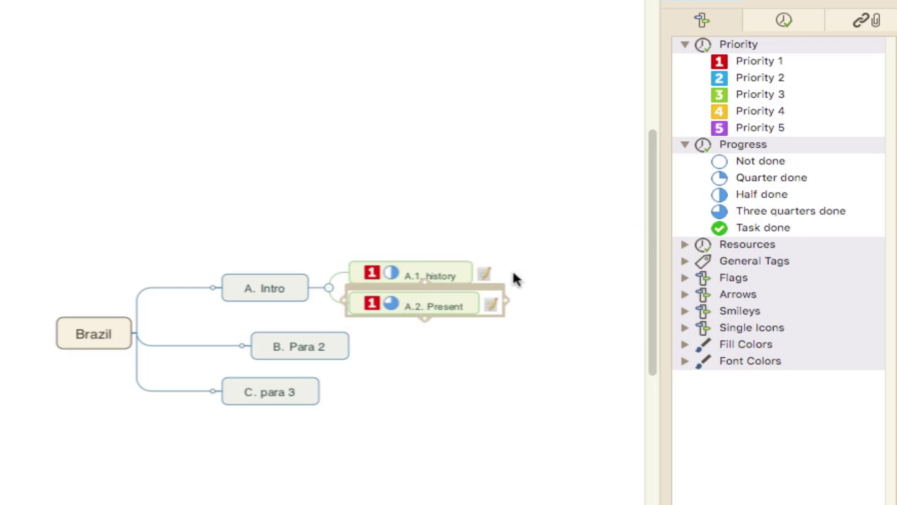
# - Mark the Present subtopic as Task done and remove its Priority 1 marker
pyautogui.click(757, 225)
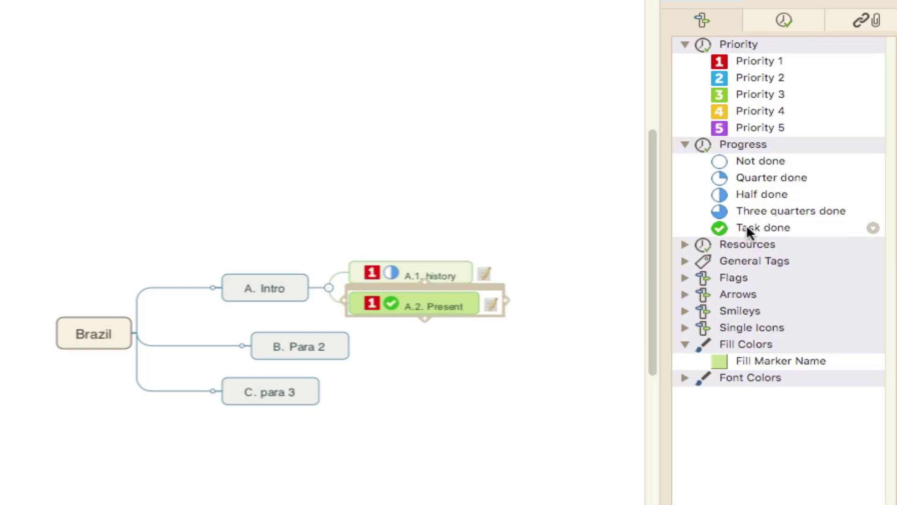
pyautogui.click(739, 61)
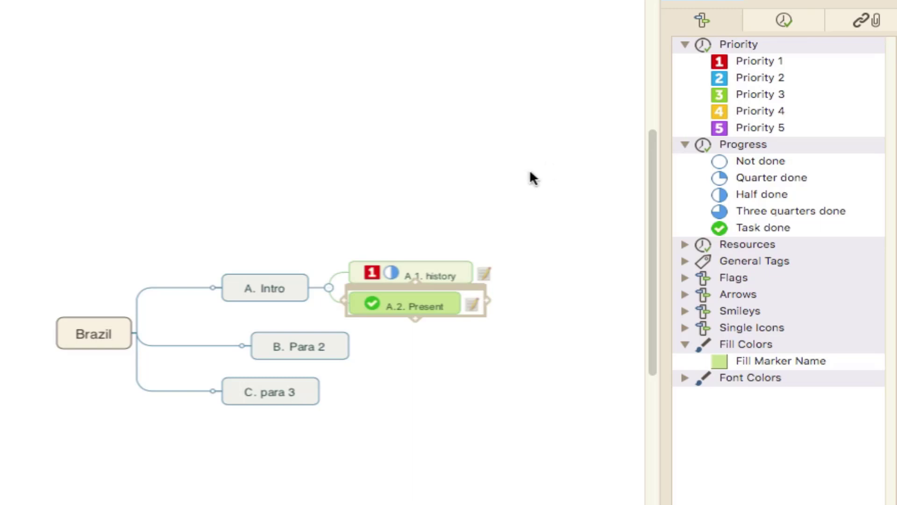
pyautogui.click(316, 353)
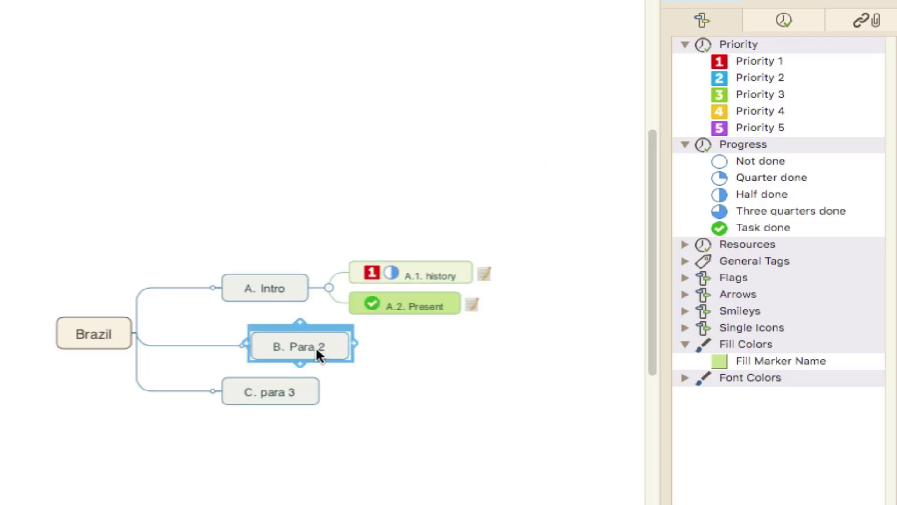
pyautogui.click(272, 400)
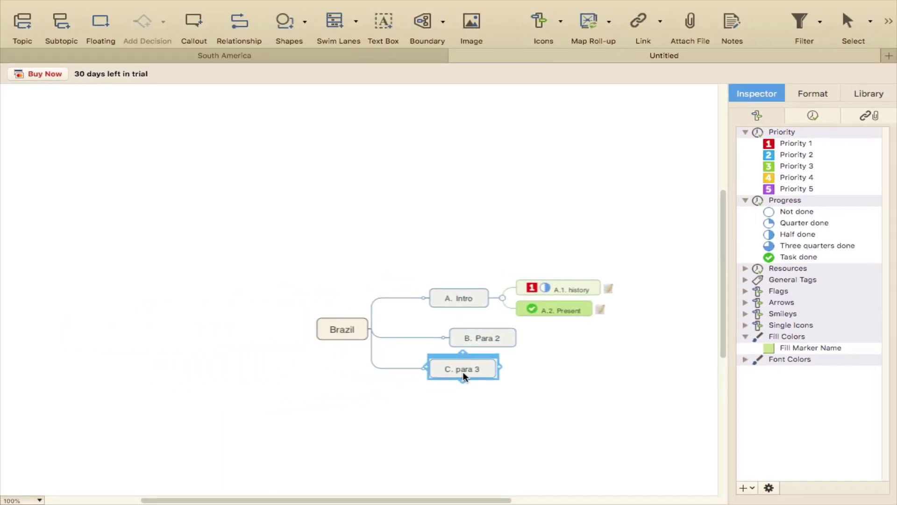
# - Save the map to the Desktop as a MindManager Map named Brazil essay
pyautogui.moveTo(164, 6)
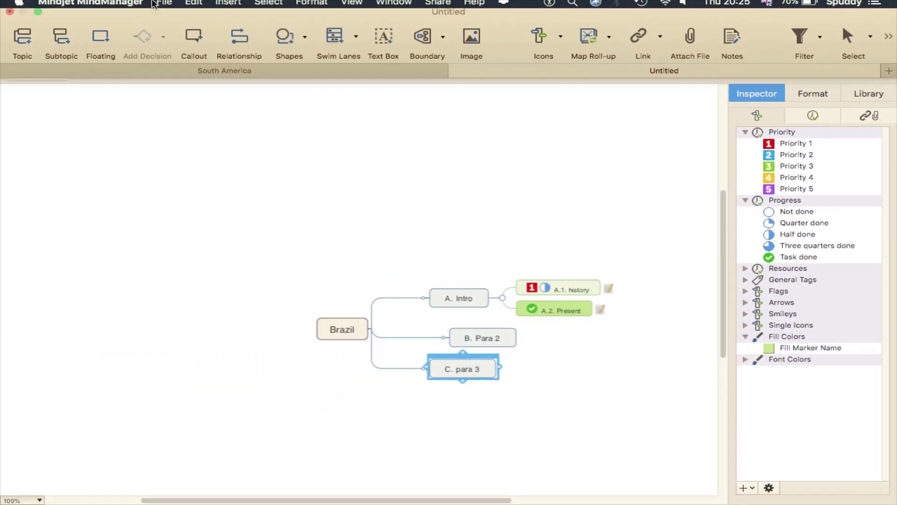
pyautogui.click(163, 6)
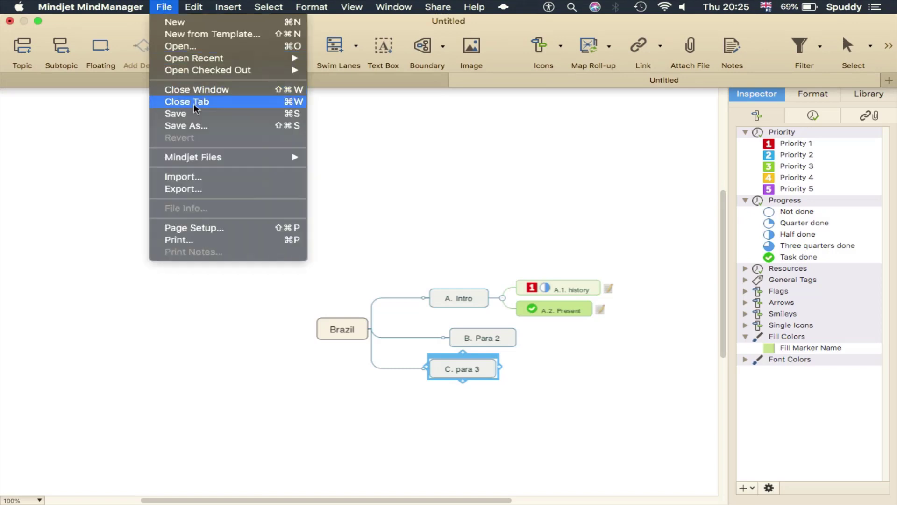
pyautogui.click(198, 126)
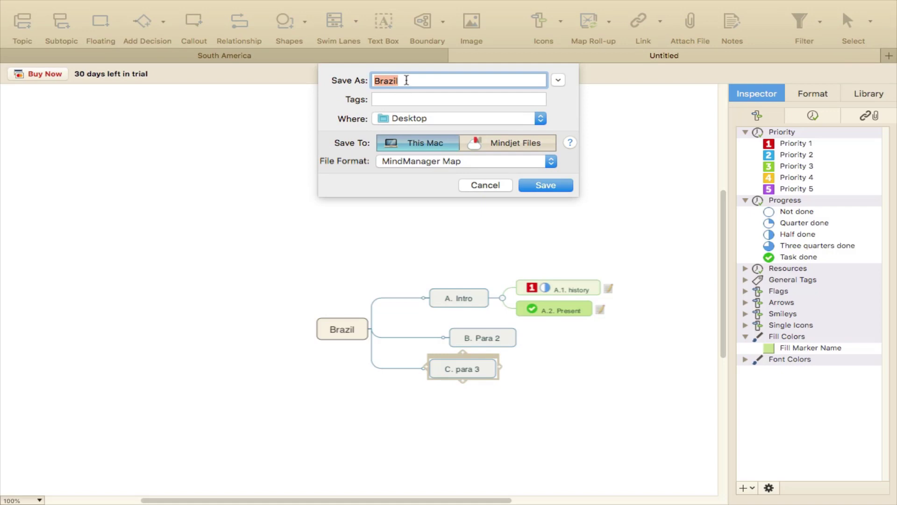
pyautogui.click(406, 80)
pyautogui.write('essay')
pyautogui.click(538, 185)
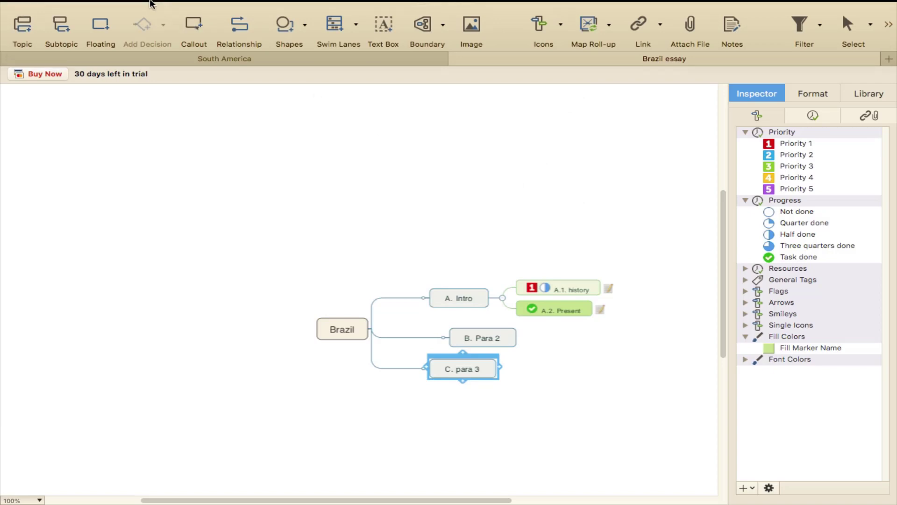
# - Start exporting the Brazil map as a Microsoft Word file, excluding tags and icons from the document content
pyautogui.click(165, 7)
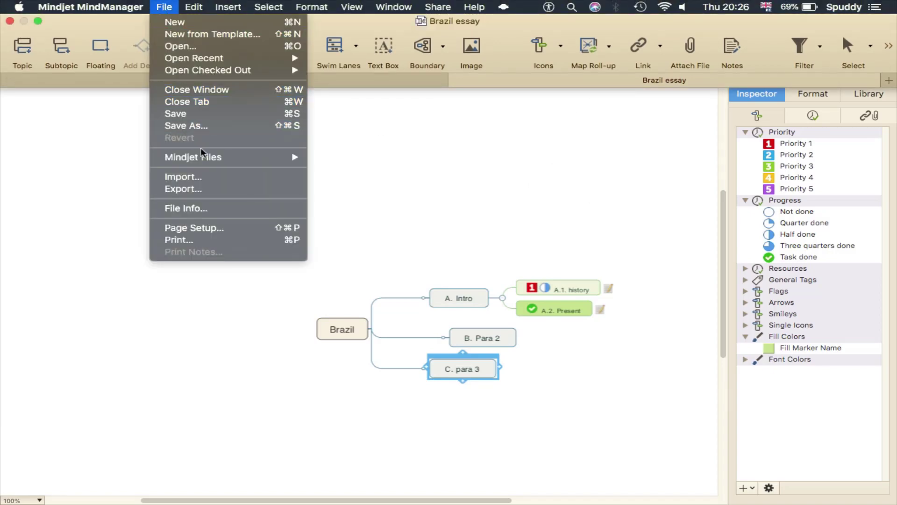
pyautogui.click(211, 189)
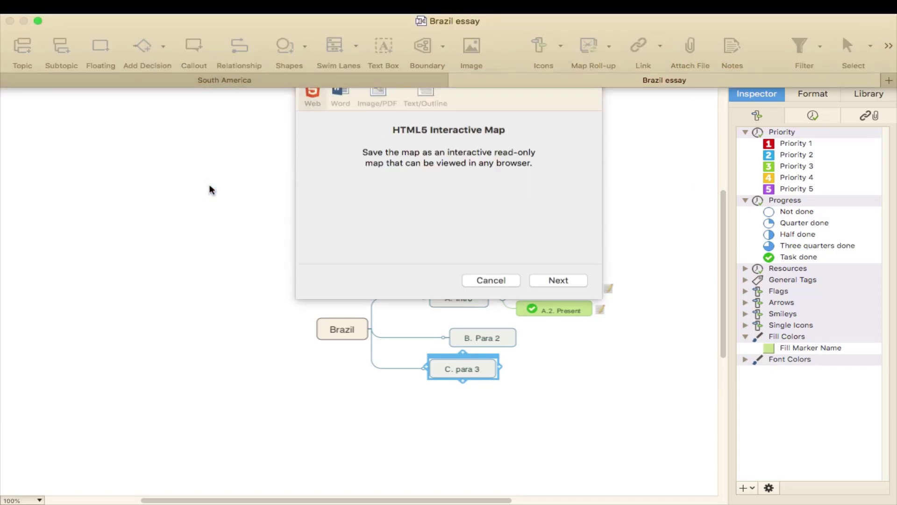
pyautogui.click(341, 77)
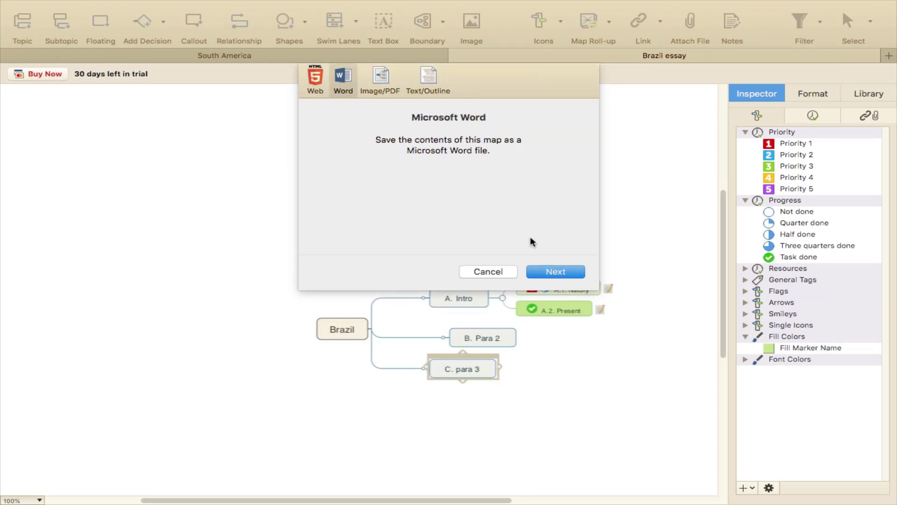
pyautogui.click(560, 271)
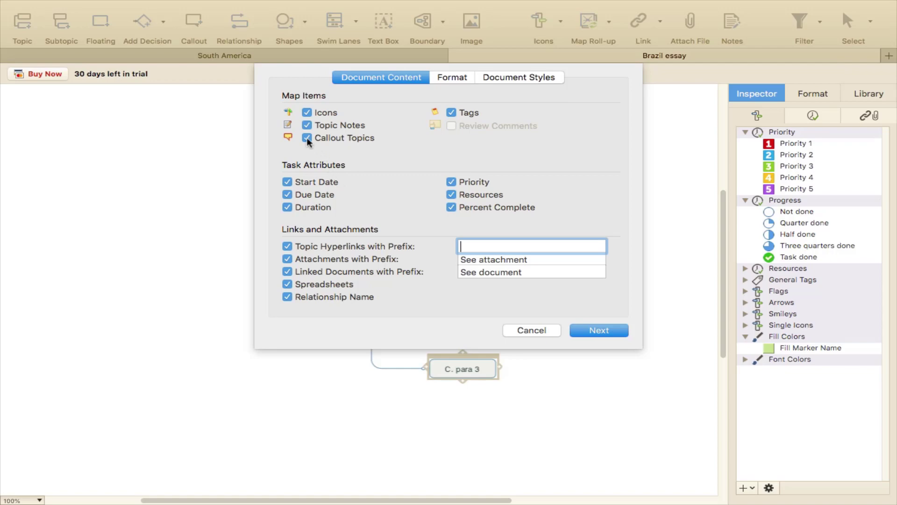
pyautogui.click(452, 113)
pyautogui.click(310, 111)
# - Keep the 1,1.1,1.1.1 numbering scheme and export the document to the Desktop as Brazil essay
pyautogui.click(454, 77)
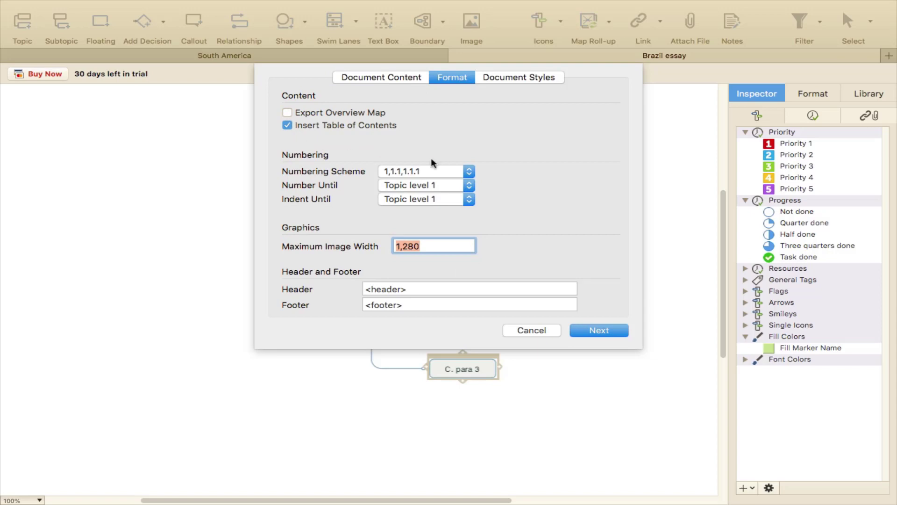
pyautogui.click(469, 172)
pyautogui.click(470, 172)
pyautogui.click(599, 330)
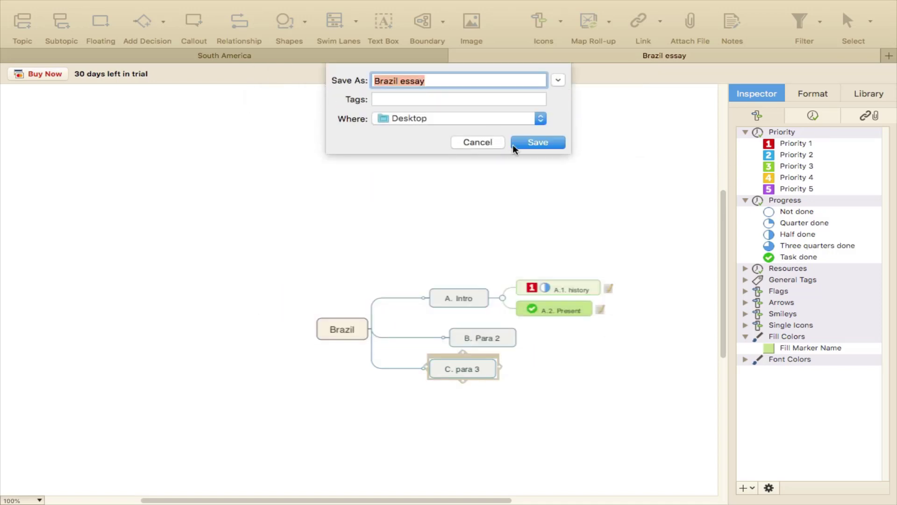
pyautogui.click(528, 143)
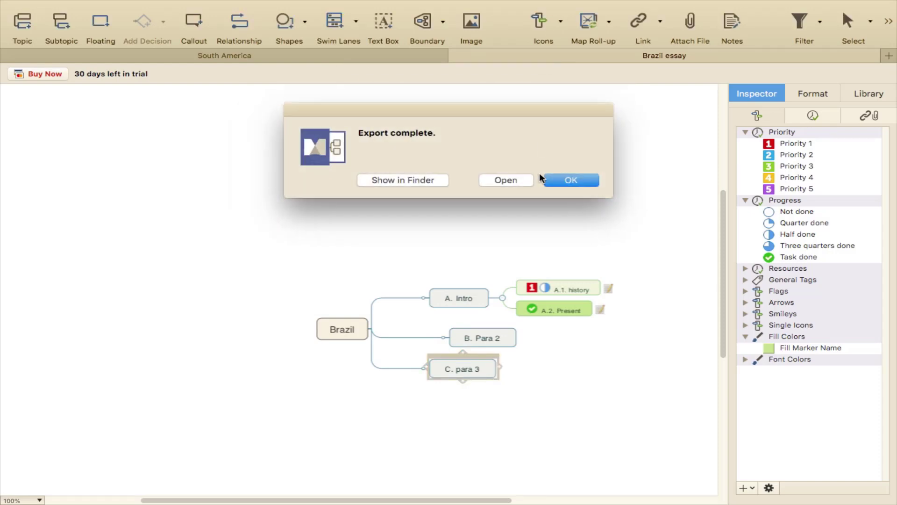
# - Open the exported document in Word full screen, updating its fields with page numbers only for the table of contents
pyautogui.click(521, 180)
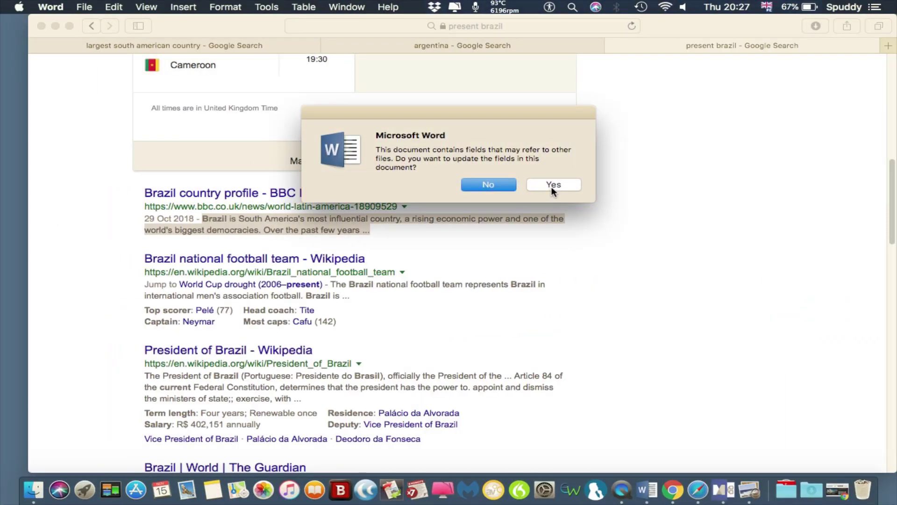
pyautogui.click(552, 185)
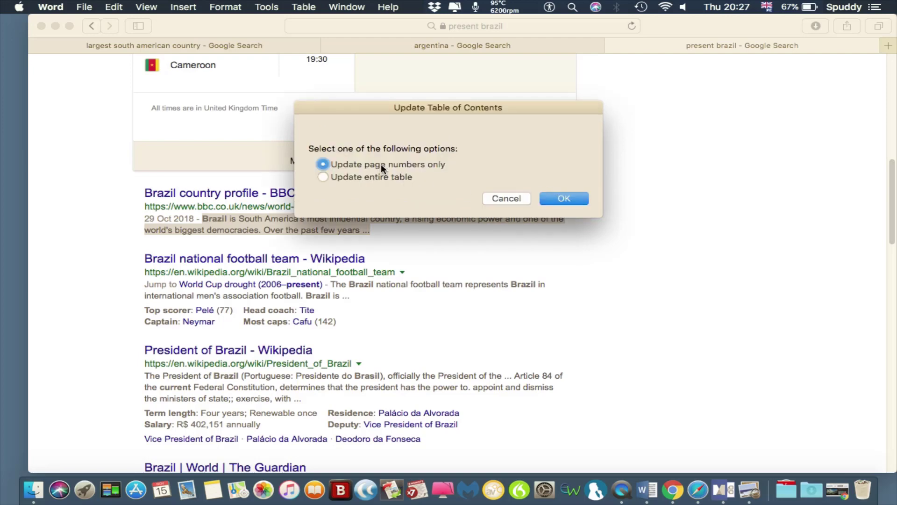
pyautogui.click(554, 200)
pyautogui.click(555, 204)
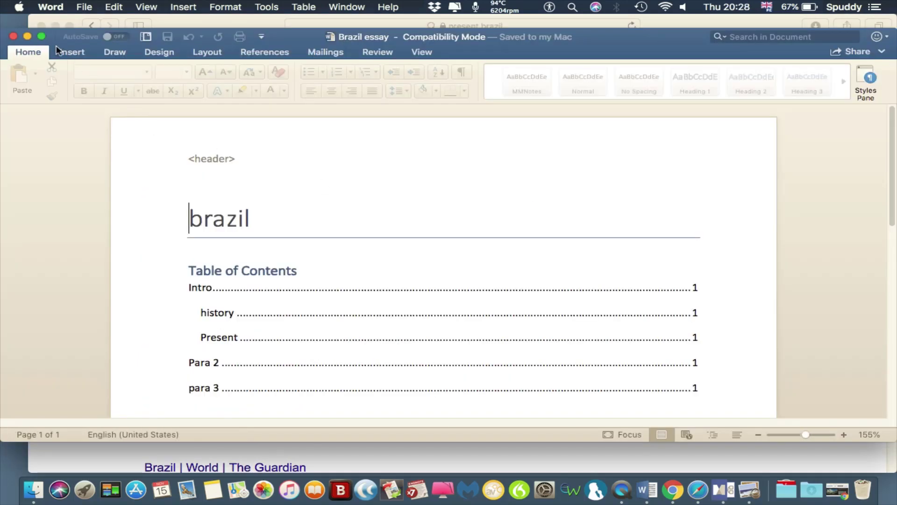
pyautogui.click(42, 35)
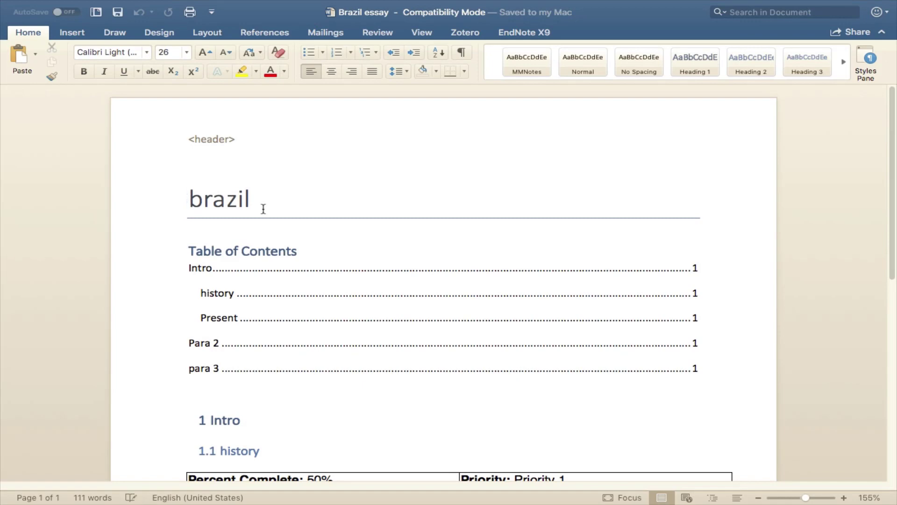
# - Examine the exported essay outline from the table of contents down to the footer, and return to the Brazil map in MindManager
pyautogui.scroll(-2, 263, 209)
pyautogui.scroll(-12, 263, 209)
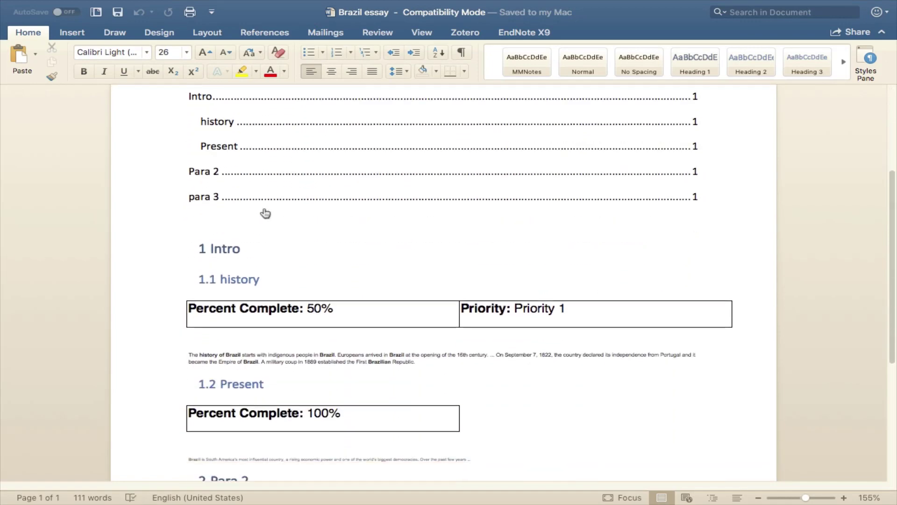
pyautogui.scroll(-1, 263, 208)
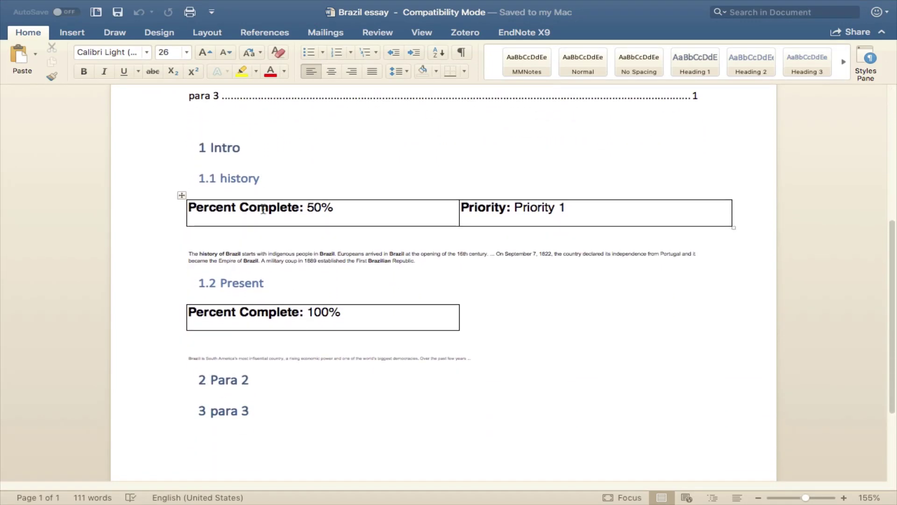
pyautogui.scroll(-6, 355, 208)
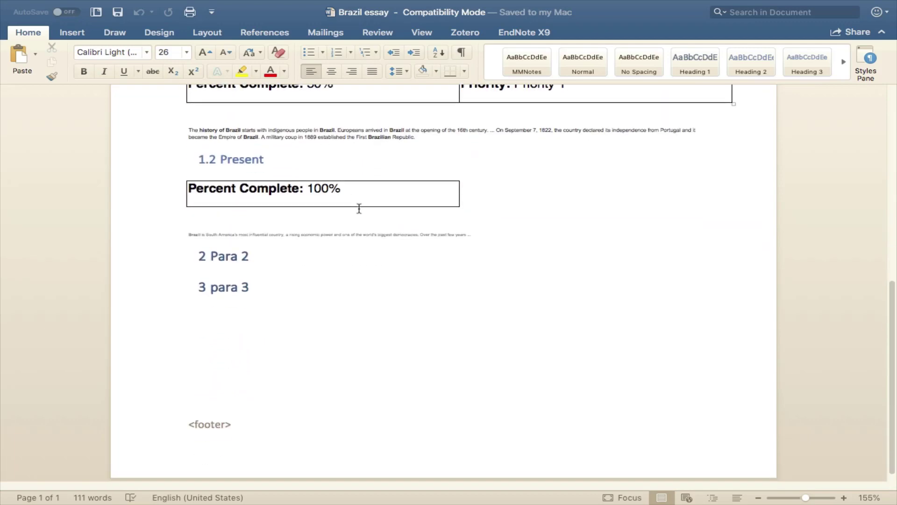
pyautogui.scroll(-1, 359, 208)
pyautogui.scroll(15, 359, 209)
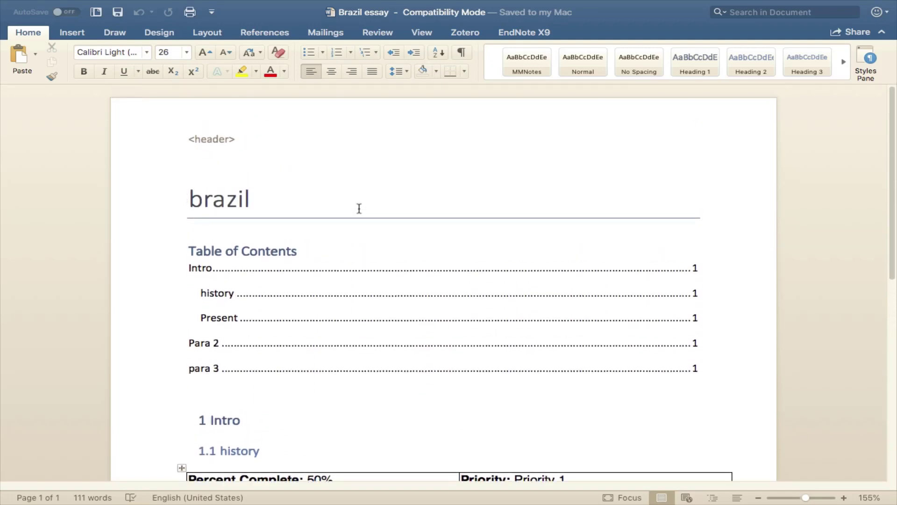
pyautogui.hotkey('ctrl', 'Up')
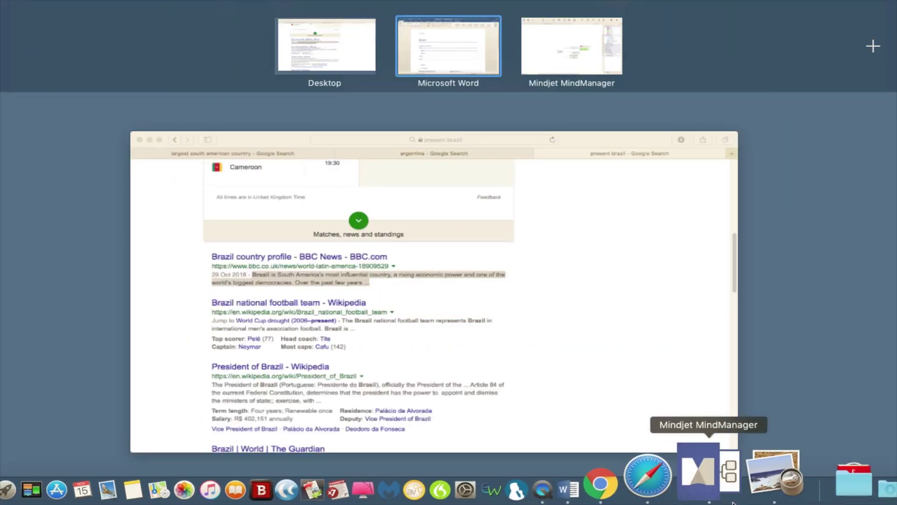
pyautogui.click(725, 478)
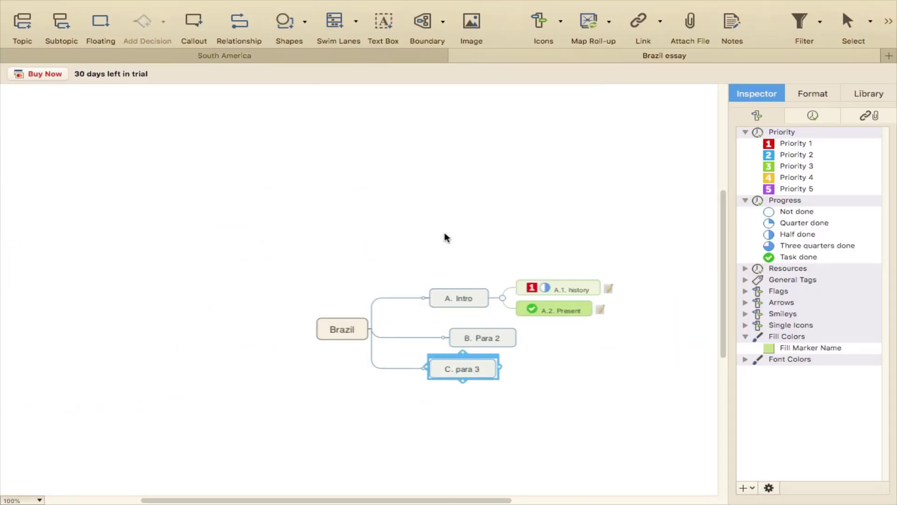